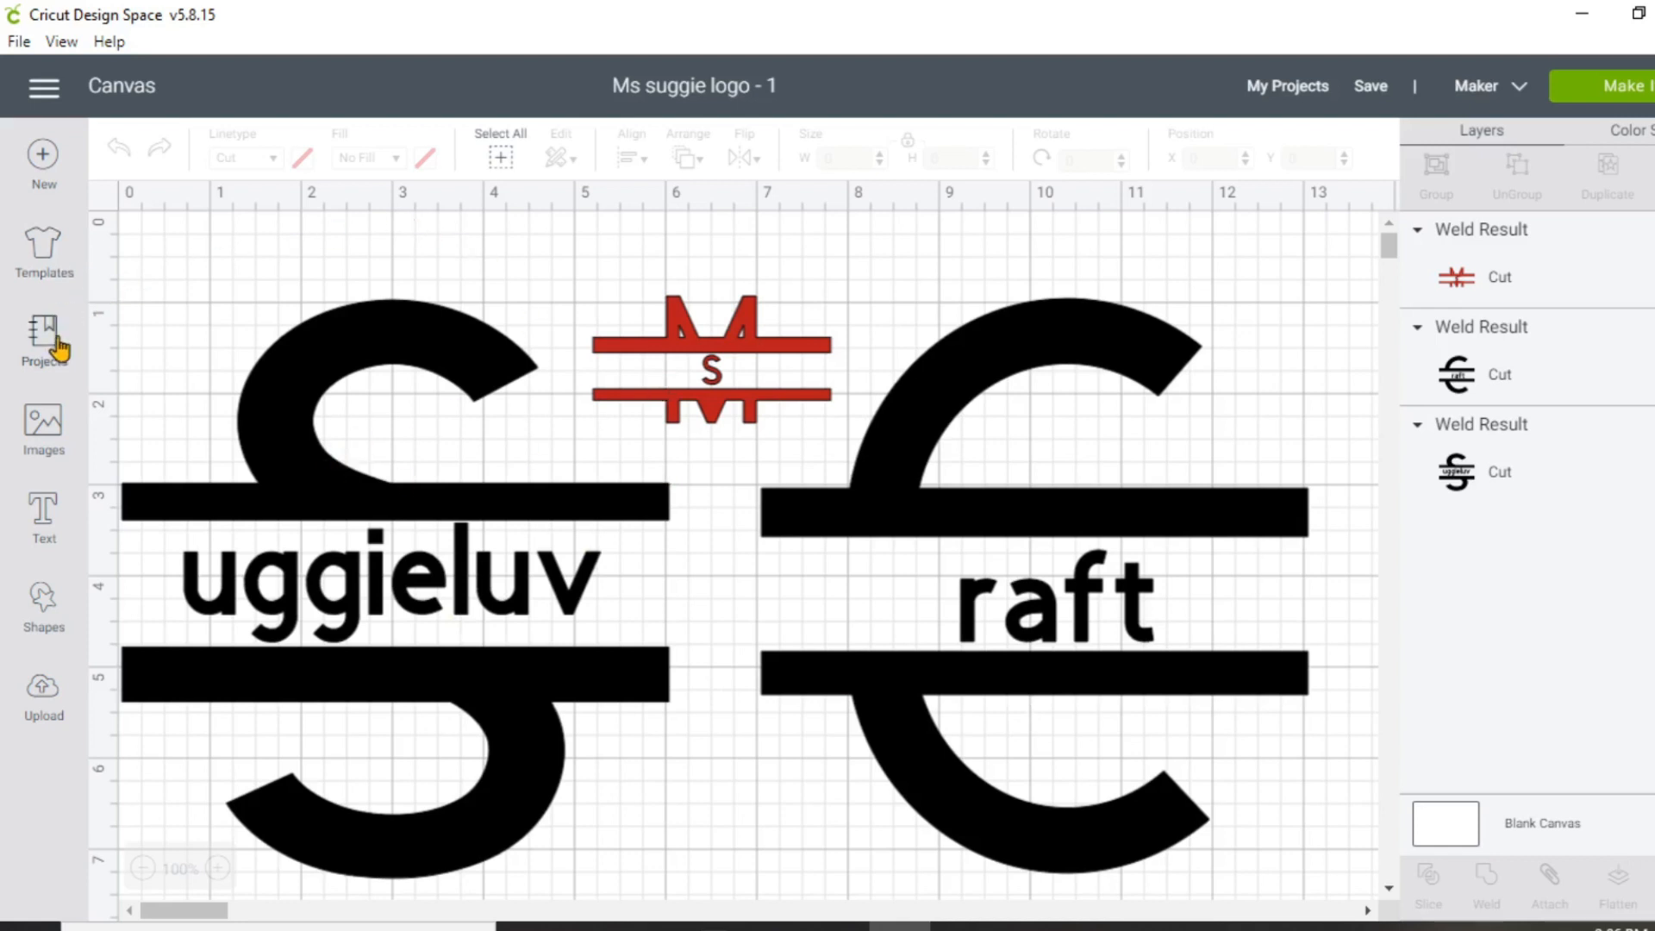
Step: Start a new blank project and add a text object with the letter S
left_click(43, 175)
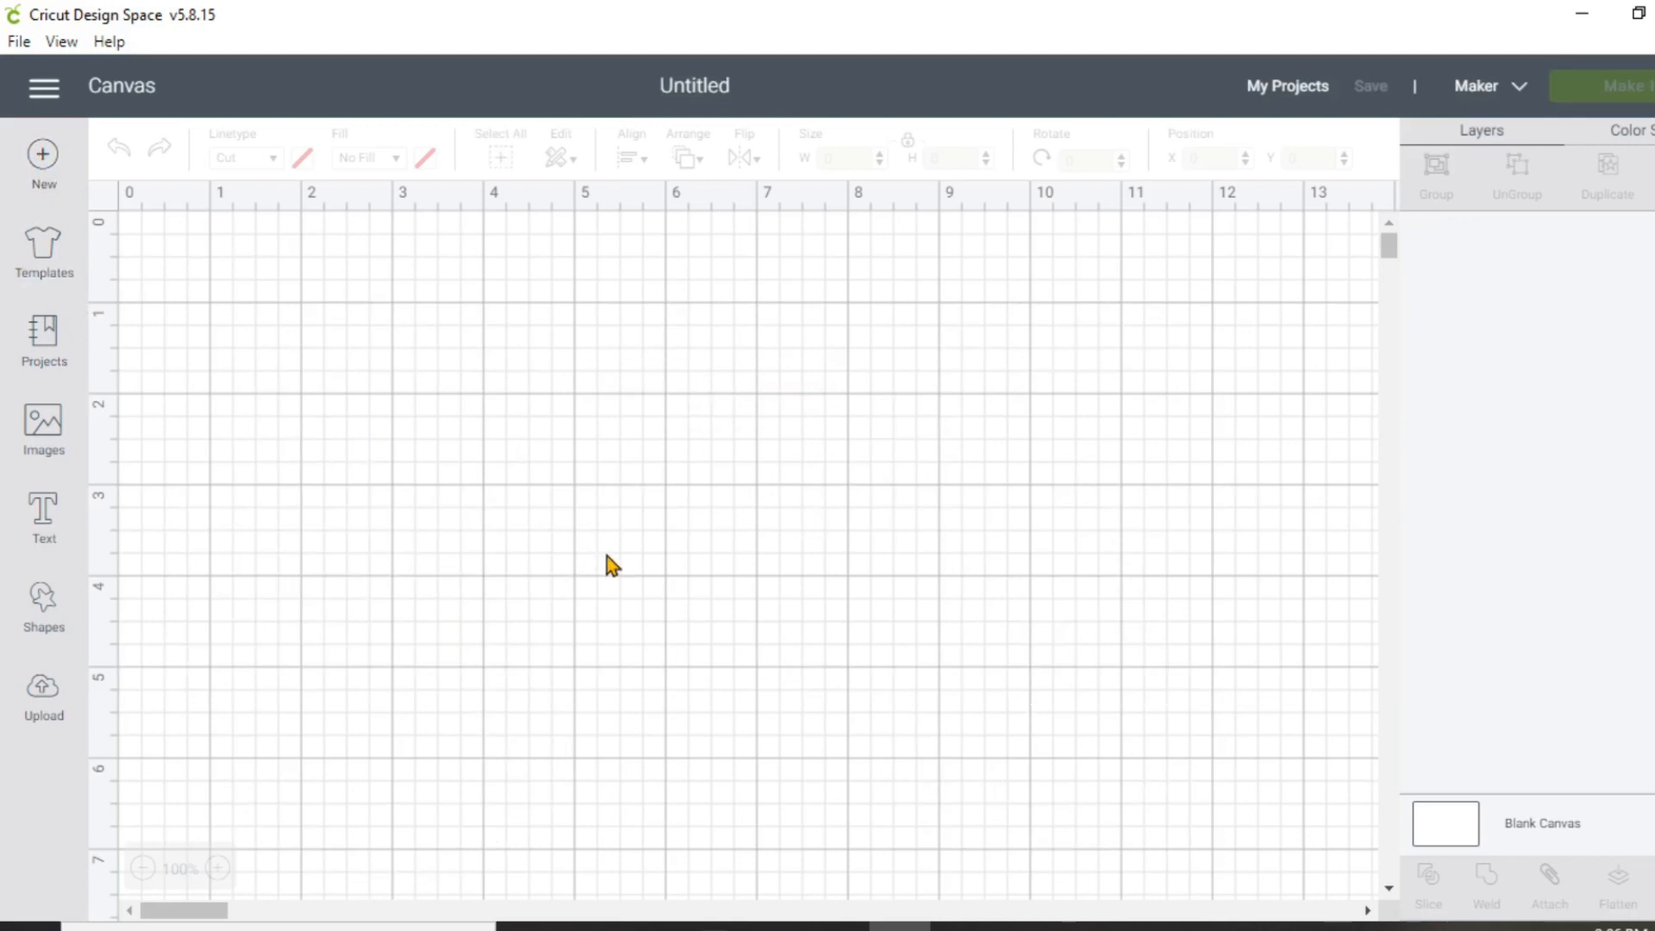
left_click(38, 535)
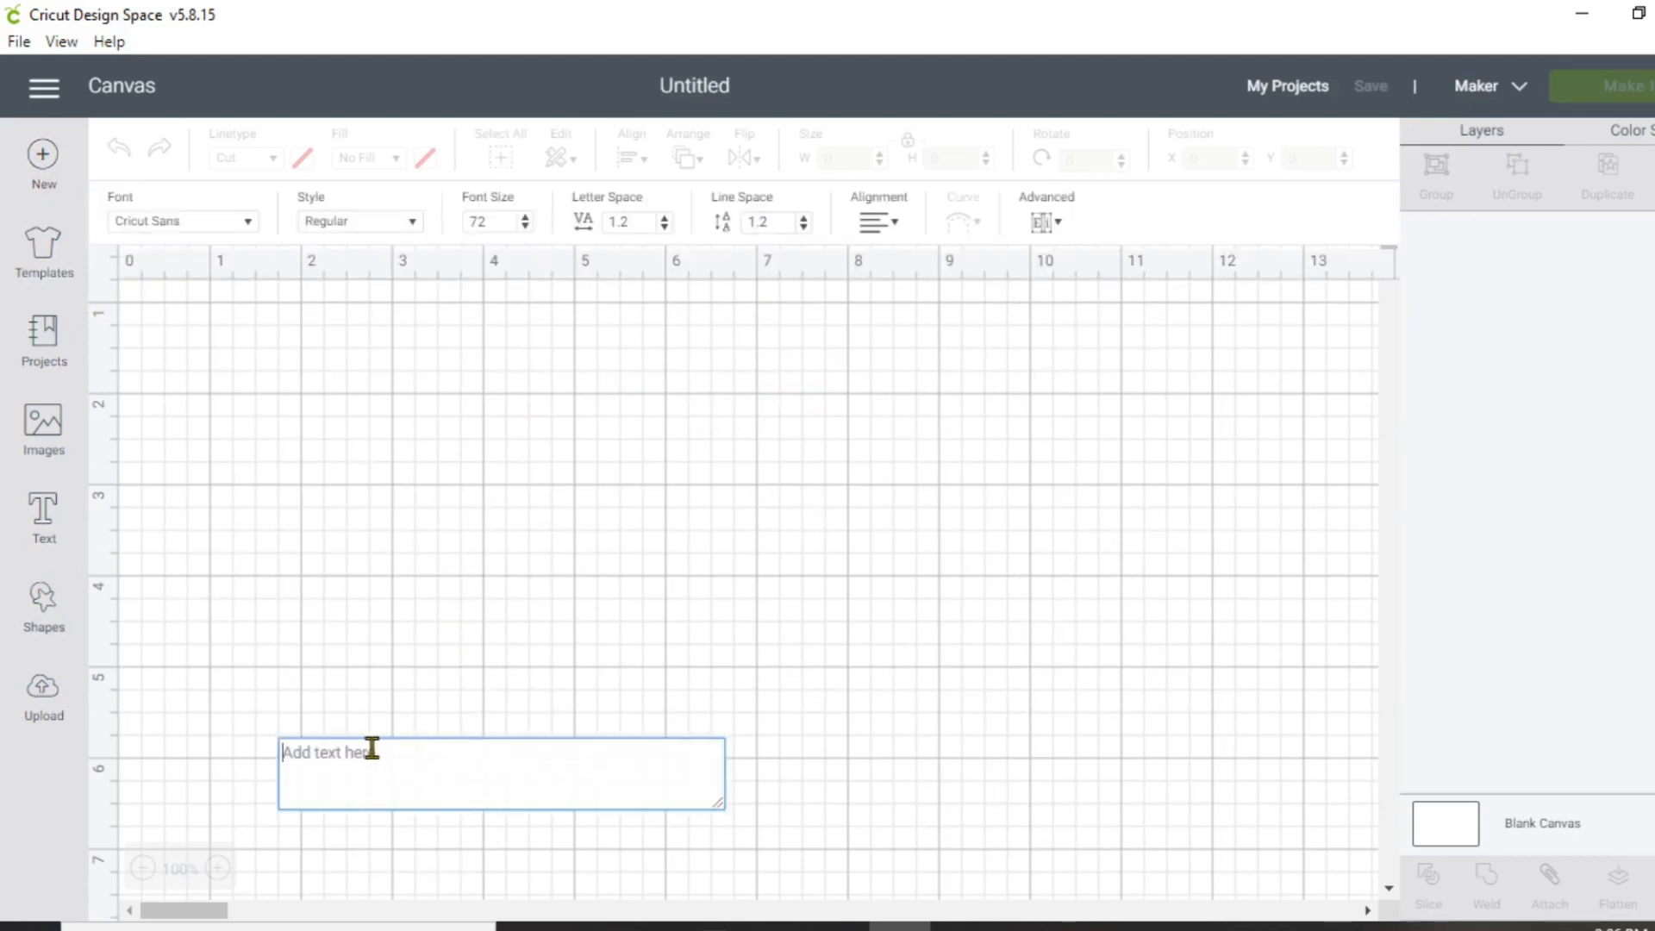
type("C")
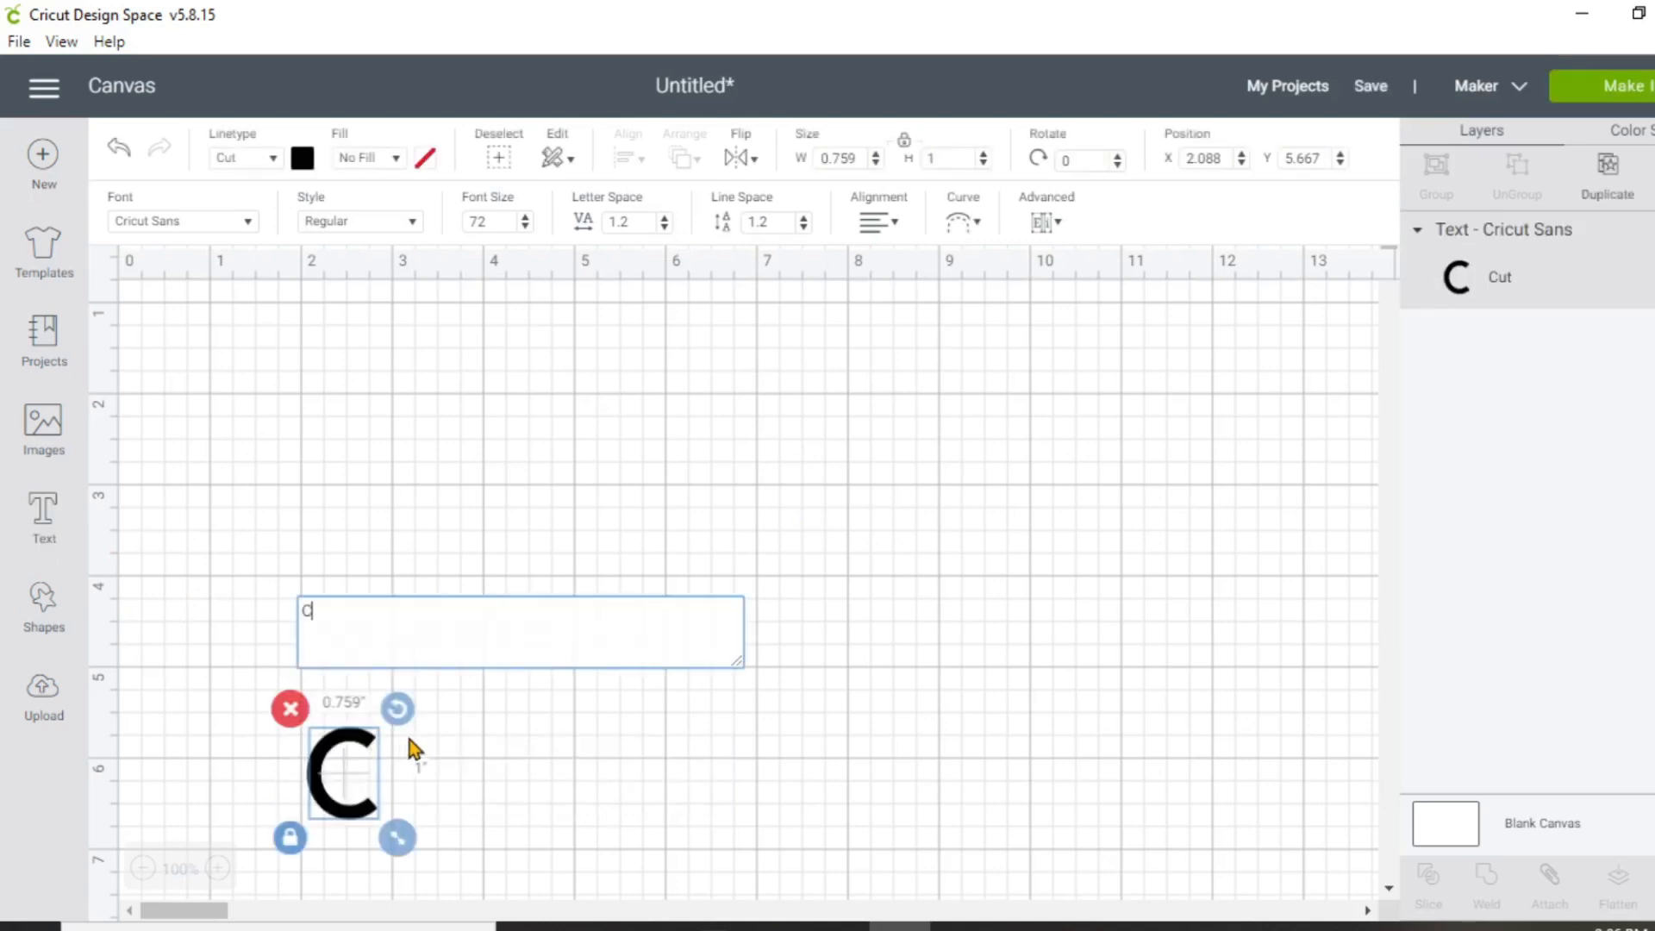
key("BackSpace")
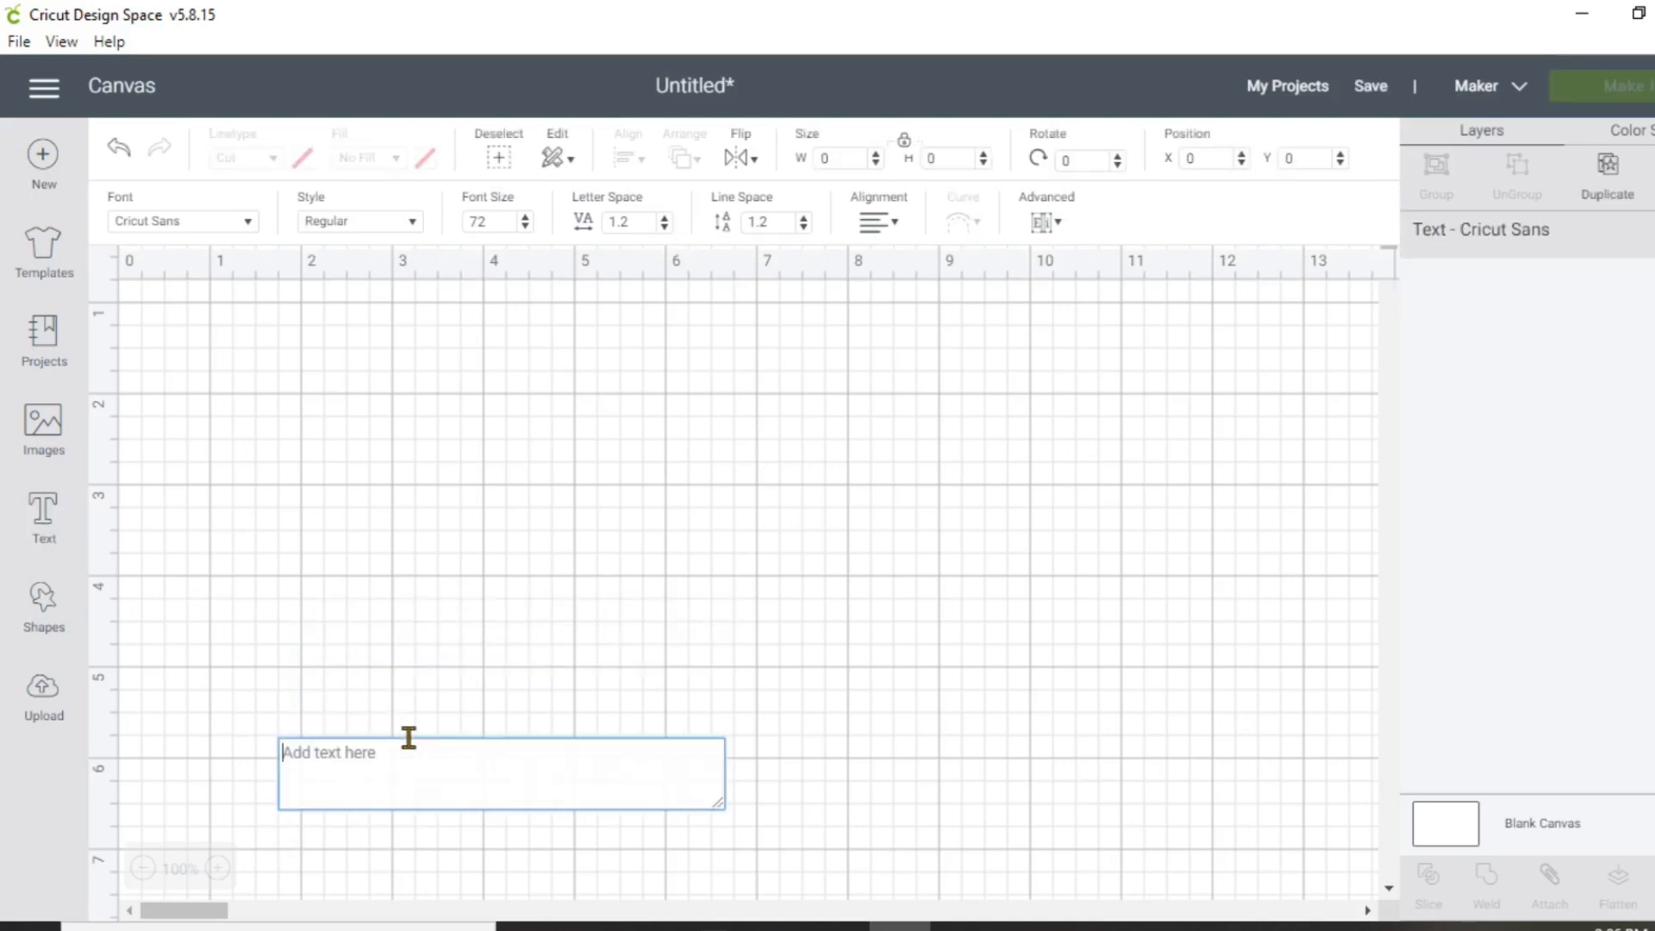
type("S")
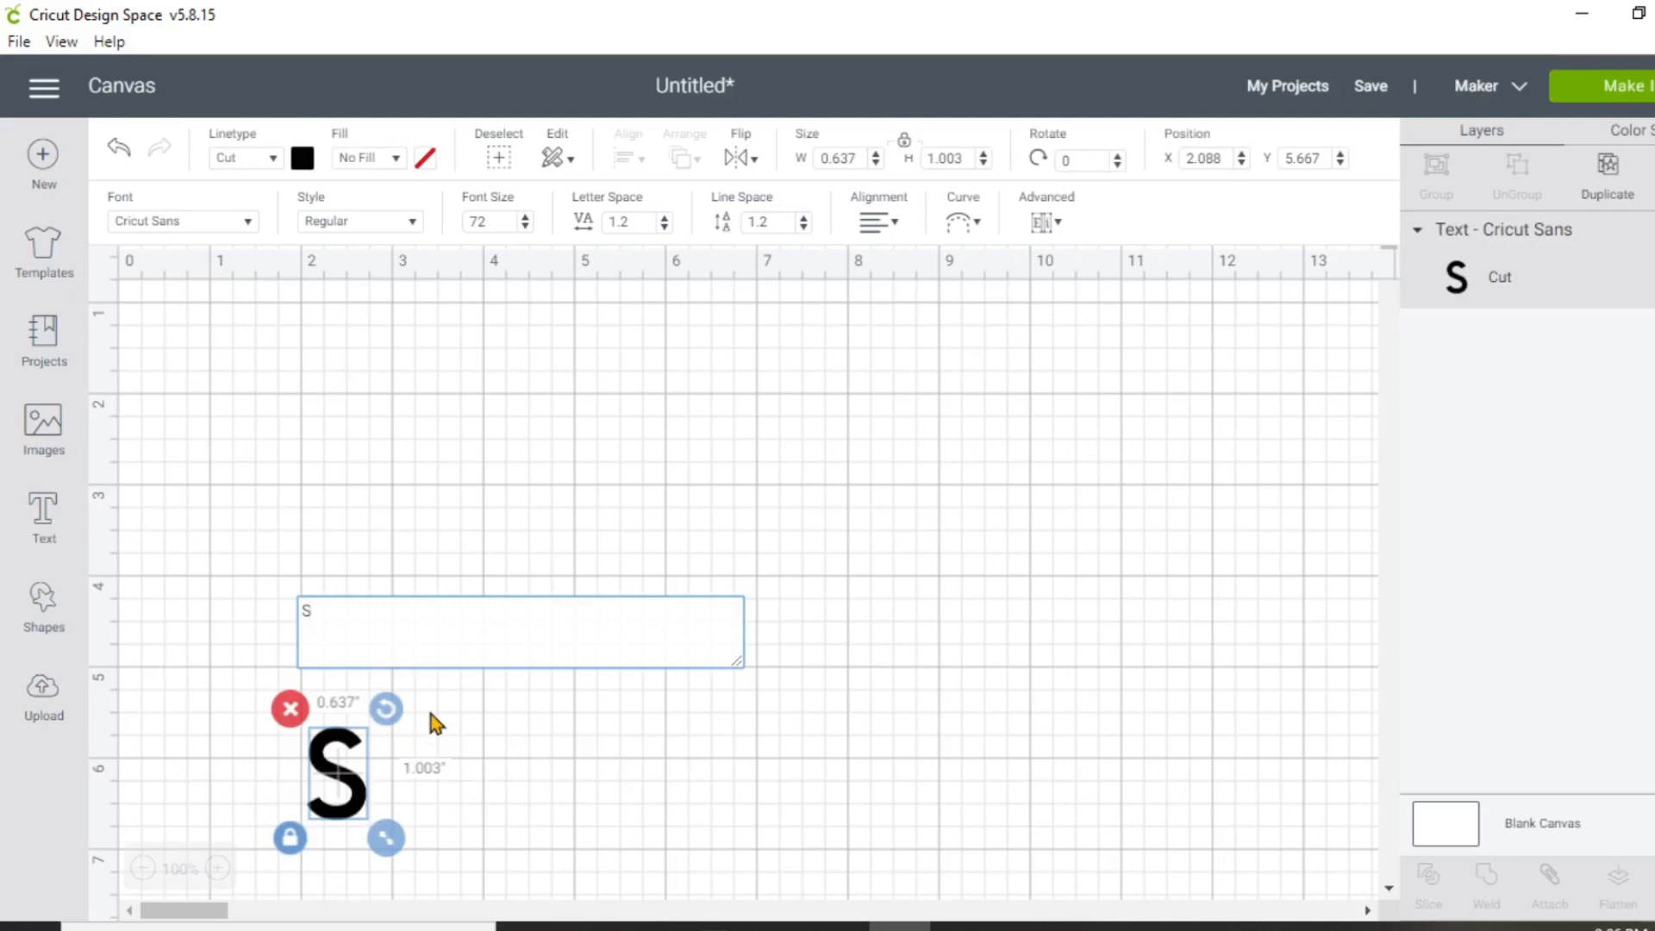
Step: Move the letter S up the canvas to about X 2.2, Y 1.49
left_click(353, 703)
left_click_drag(354, 703, 362, 346)
left_click(363, 687)
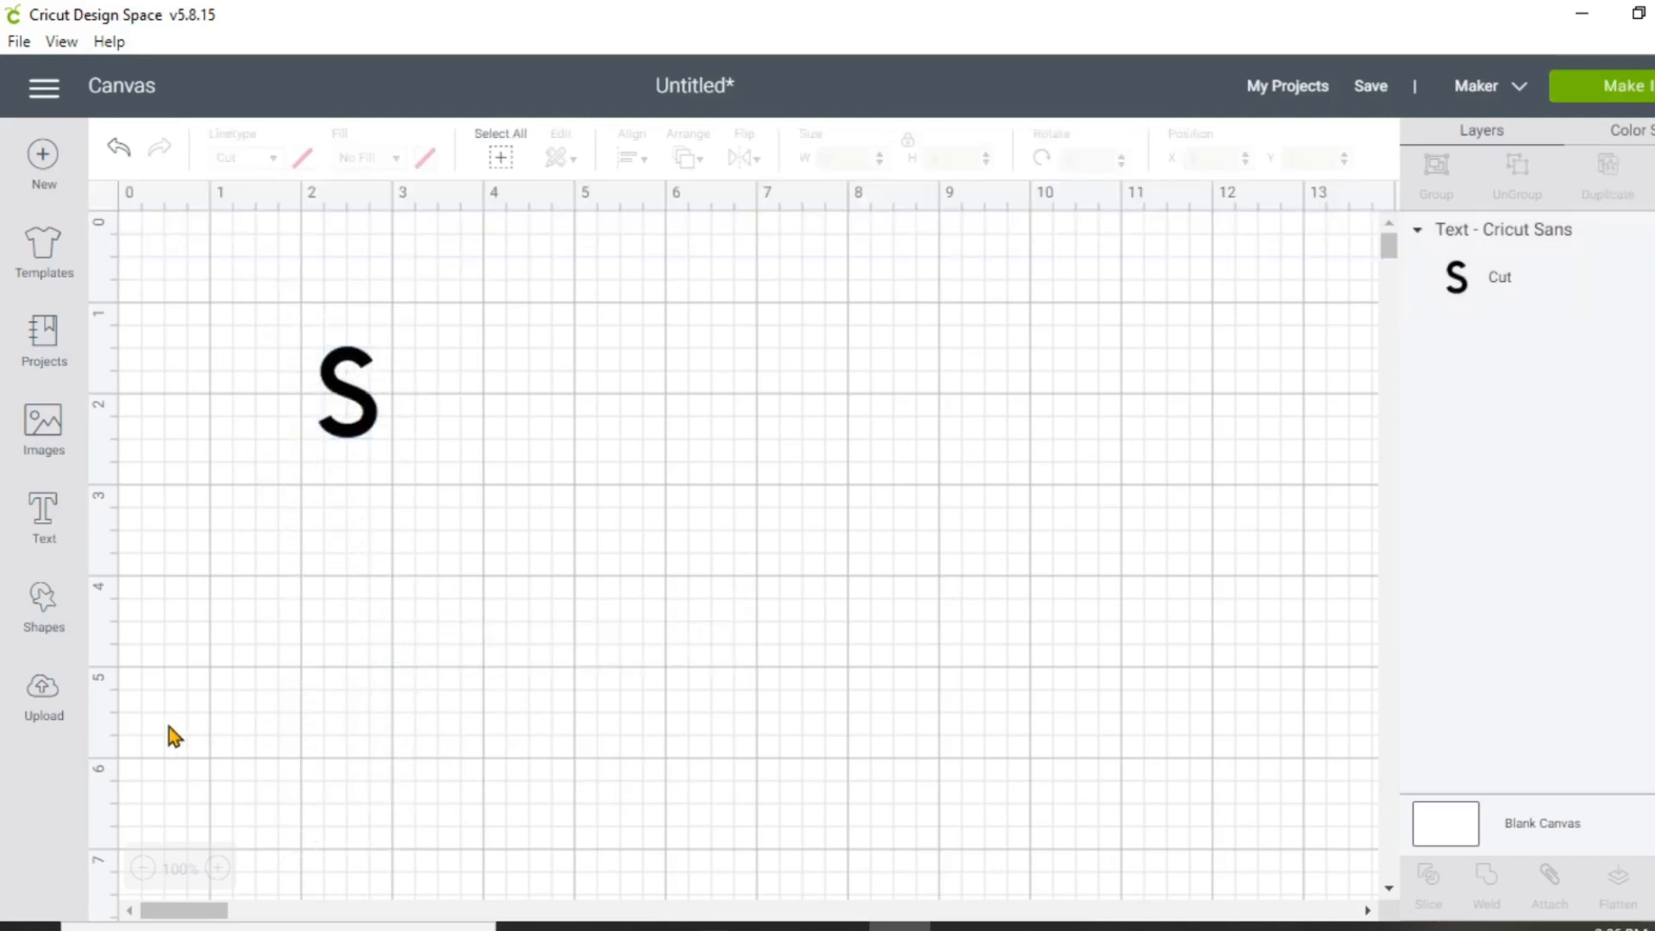
Step: Add the letter C as a separate text object and place it level with the S at about X 10.32, Y 1.5
left_click(44, 538)
type("C")
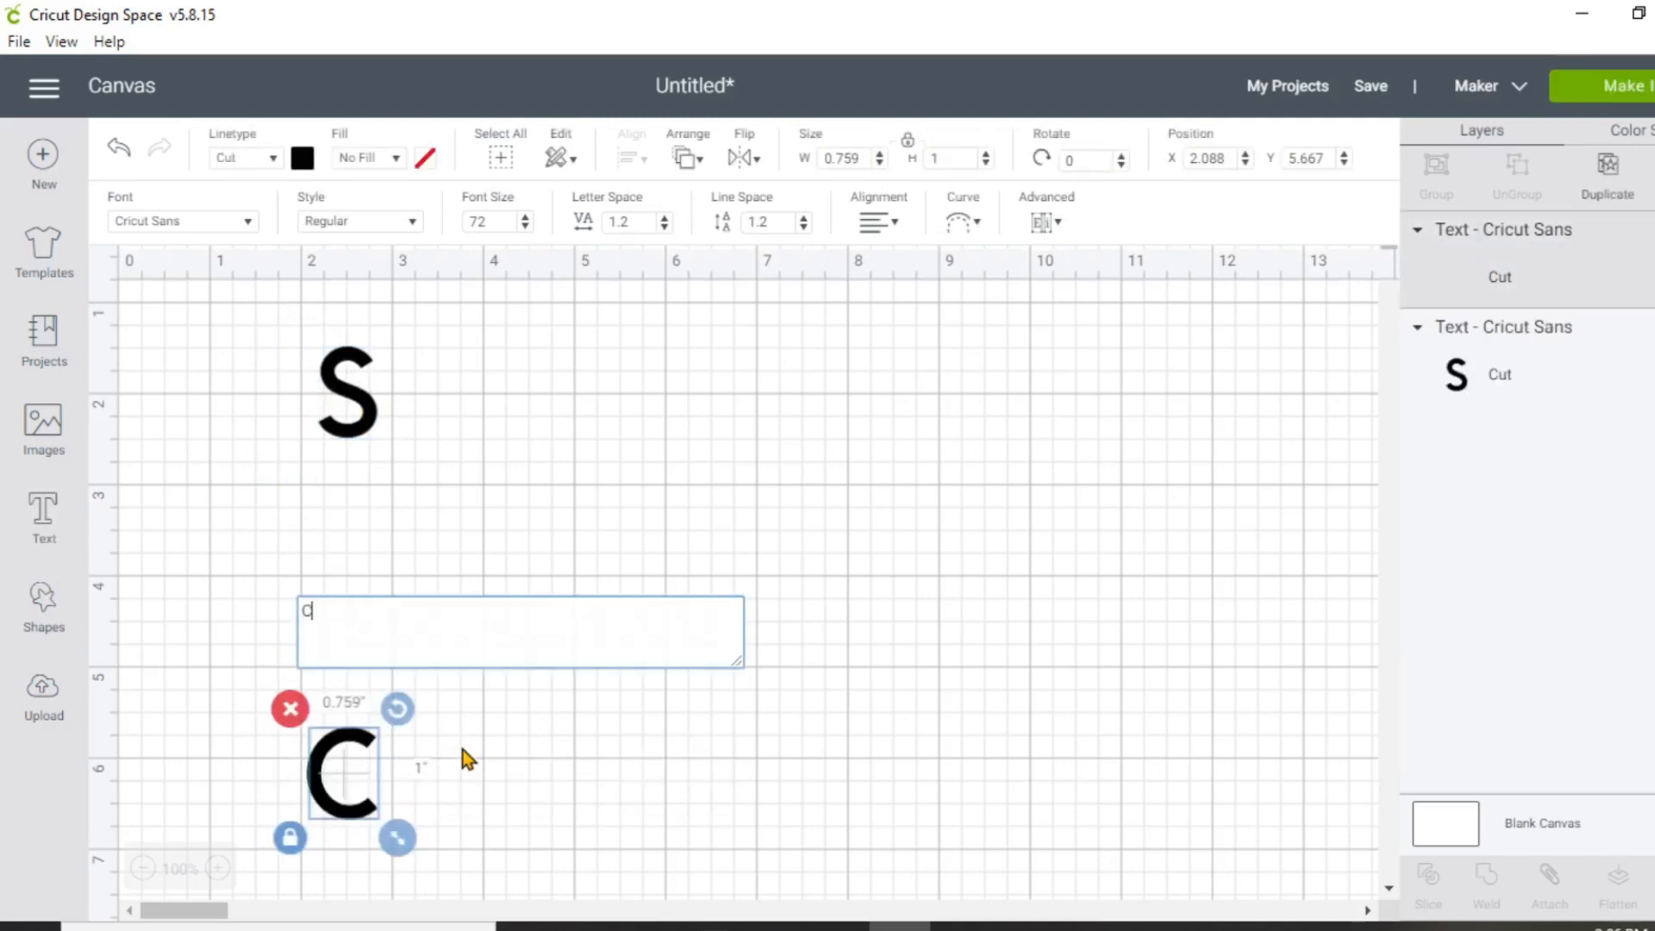
left_click(373, 776)
left_click_drag(374, 776, 1127, 392)
left_click(622, 588)
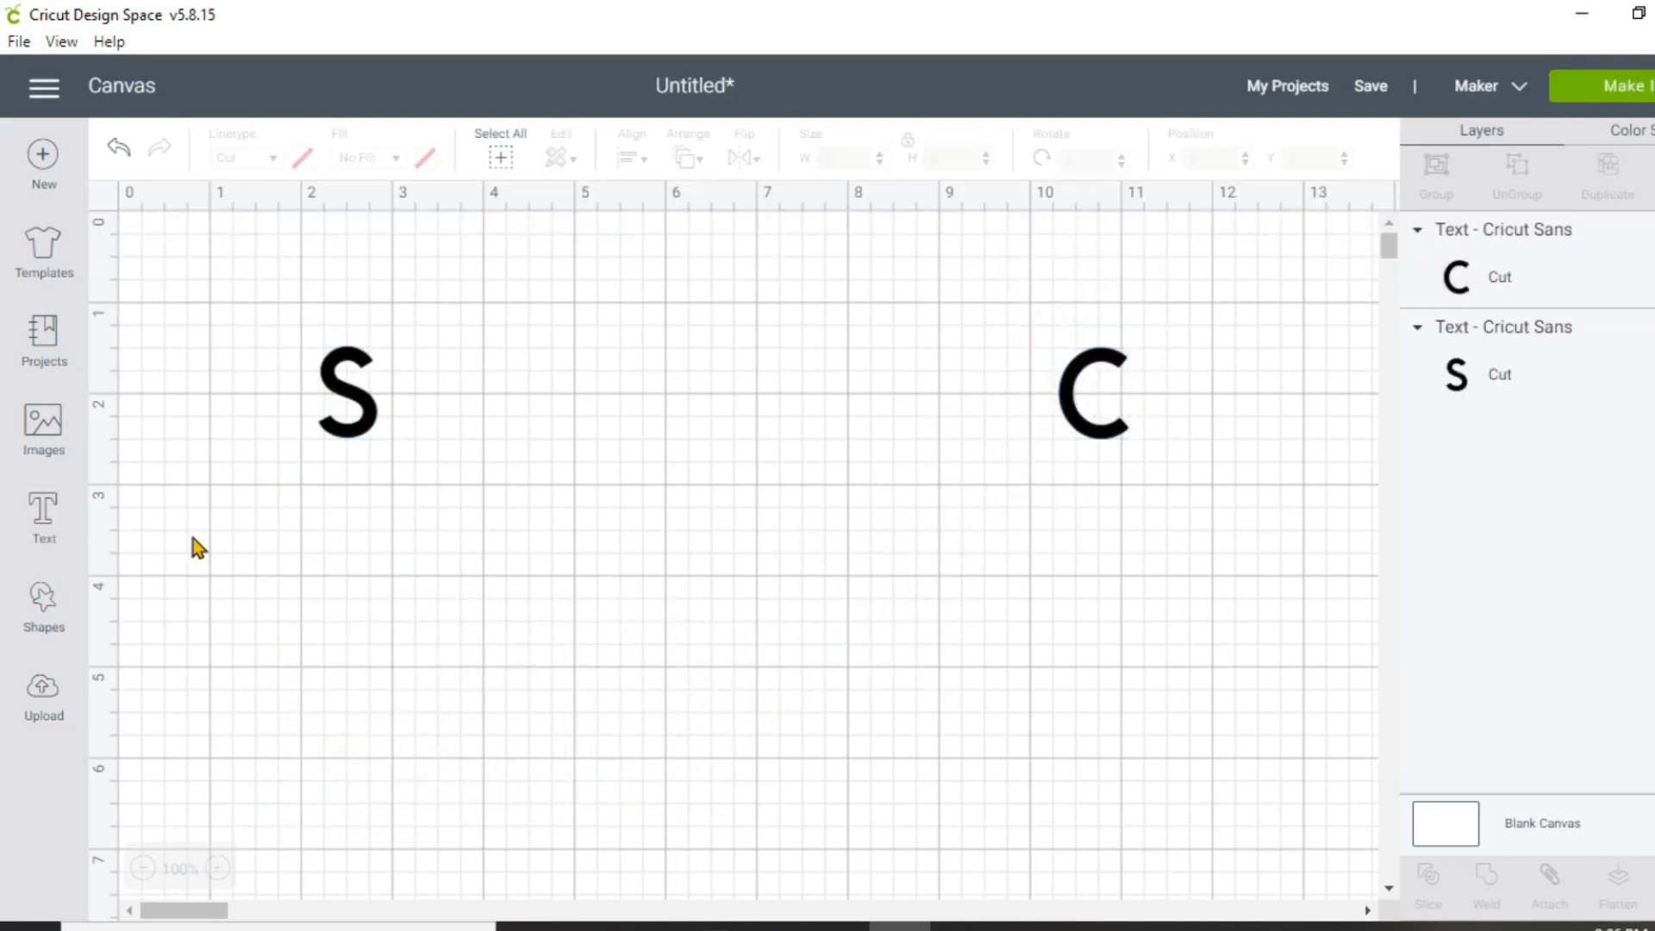
Step: Enlarge the letter S without locked proportions to about 3.73 by 4.99 inches, with its top edge at about Y 1
left_click(341, 440)
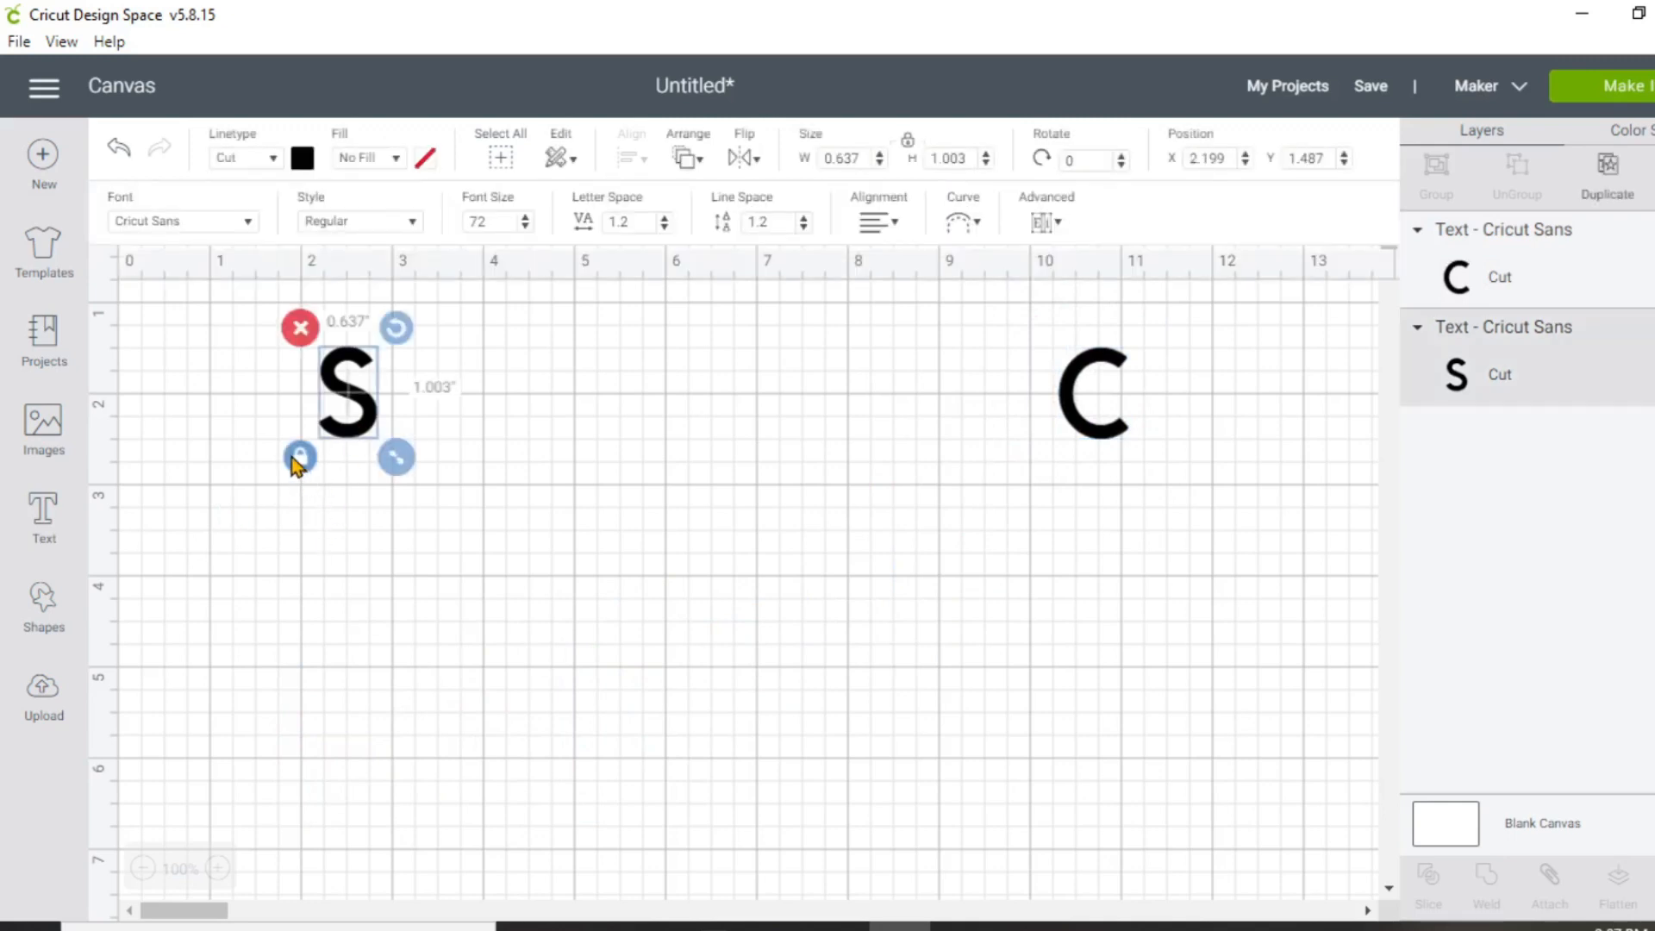
left_click_drag(399, 459, 633, 789)
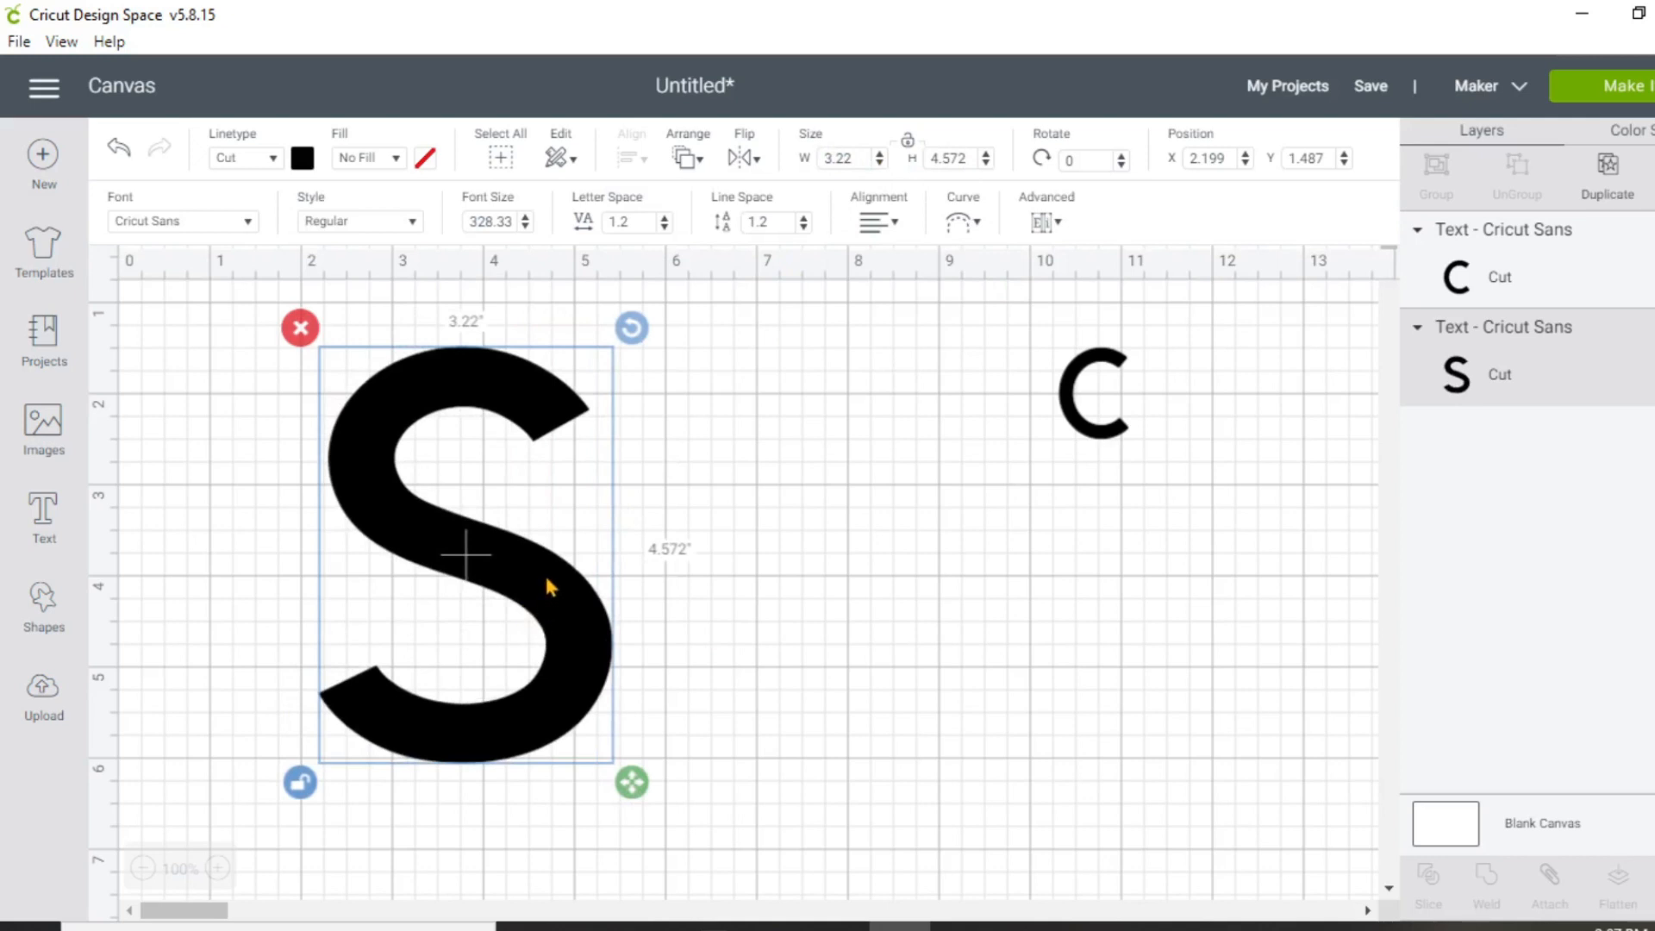
left_click_drag(640, 787, 662, 793)
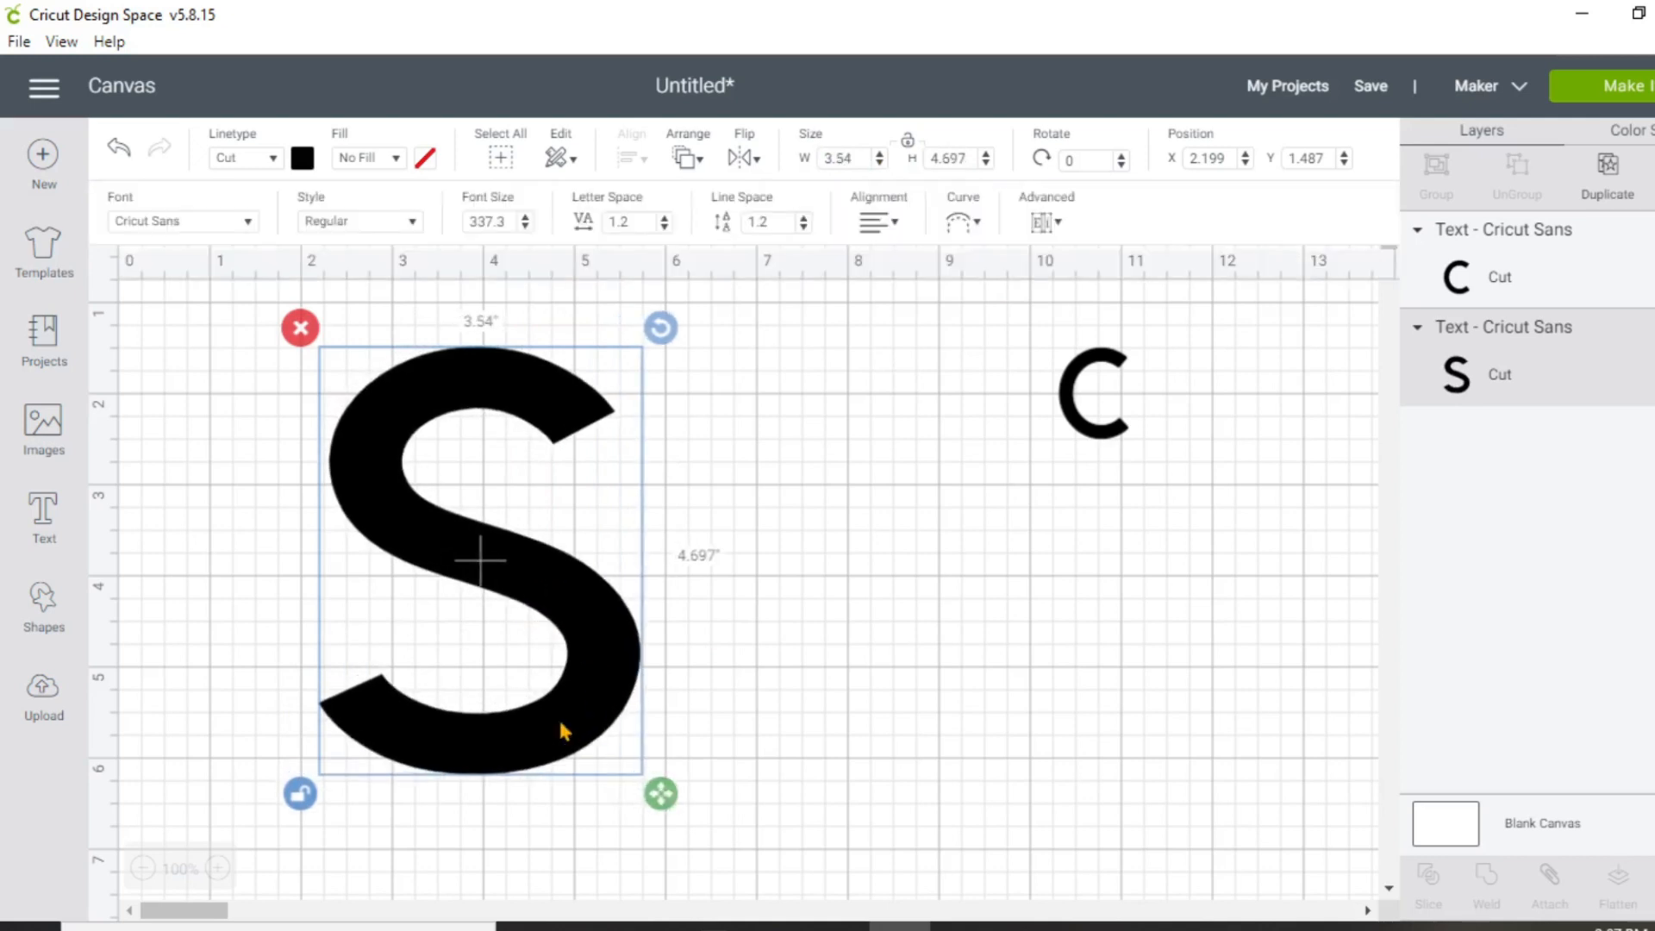
left_click_drag(557, 723, 562, 683)
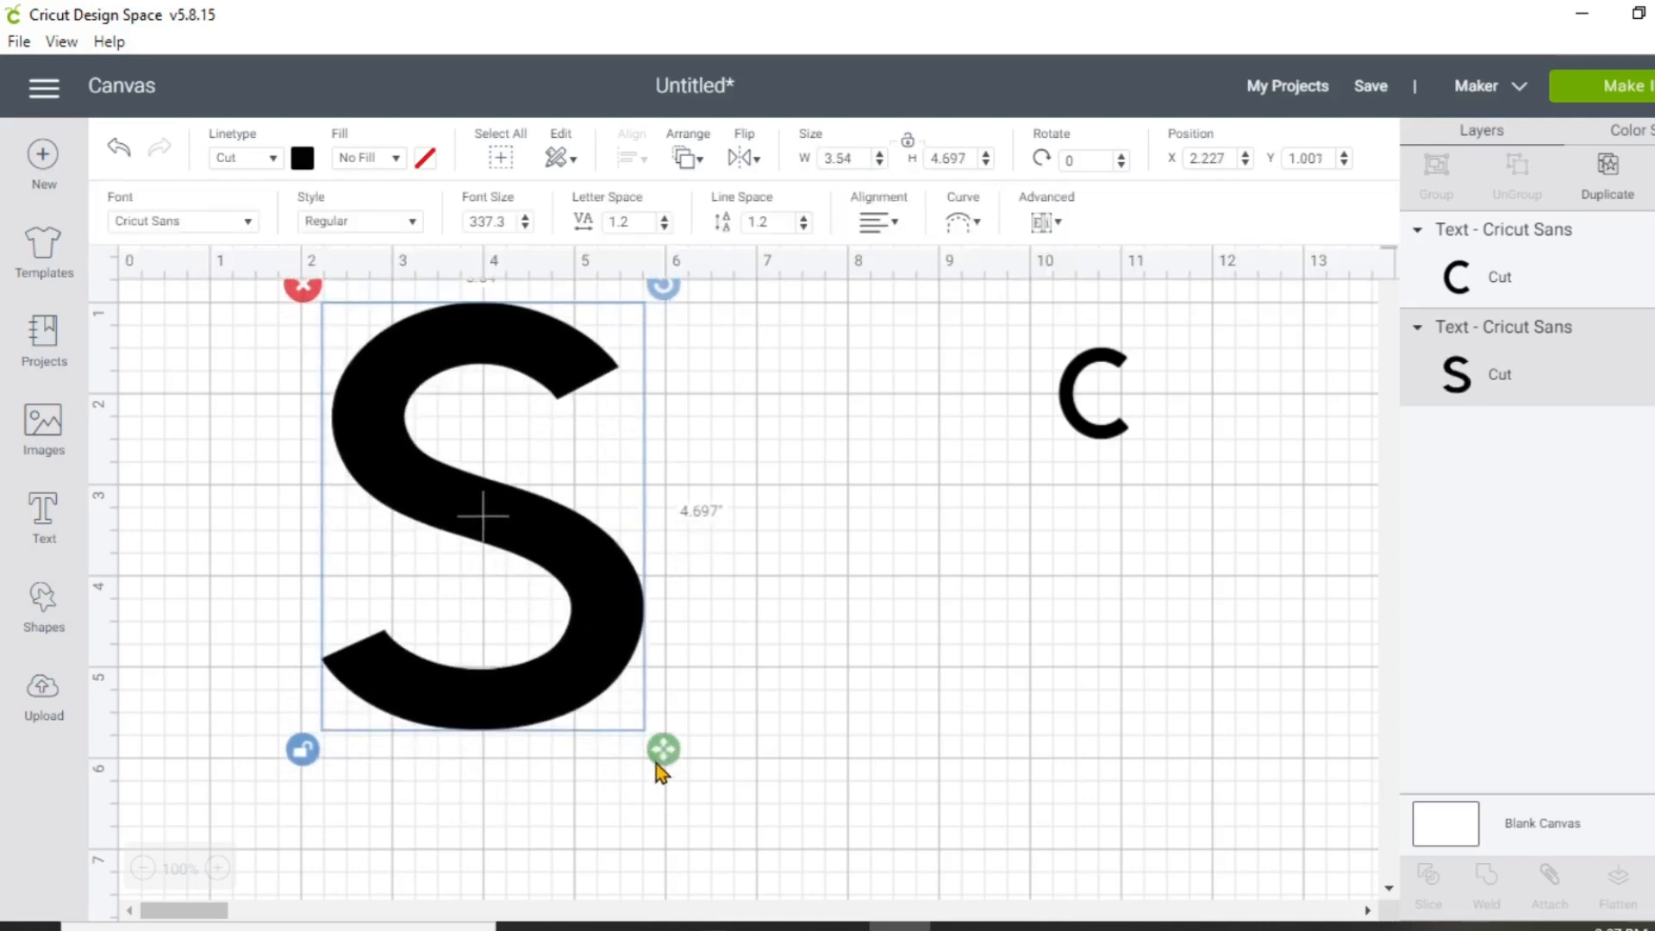
left_click_drag(666, 752, 681, 781)
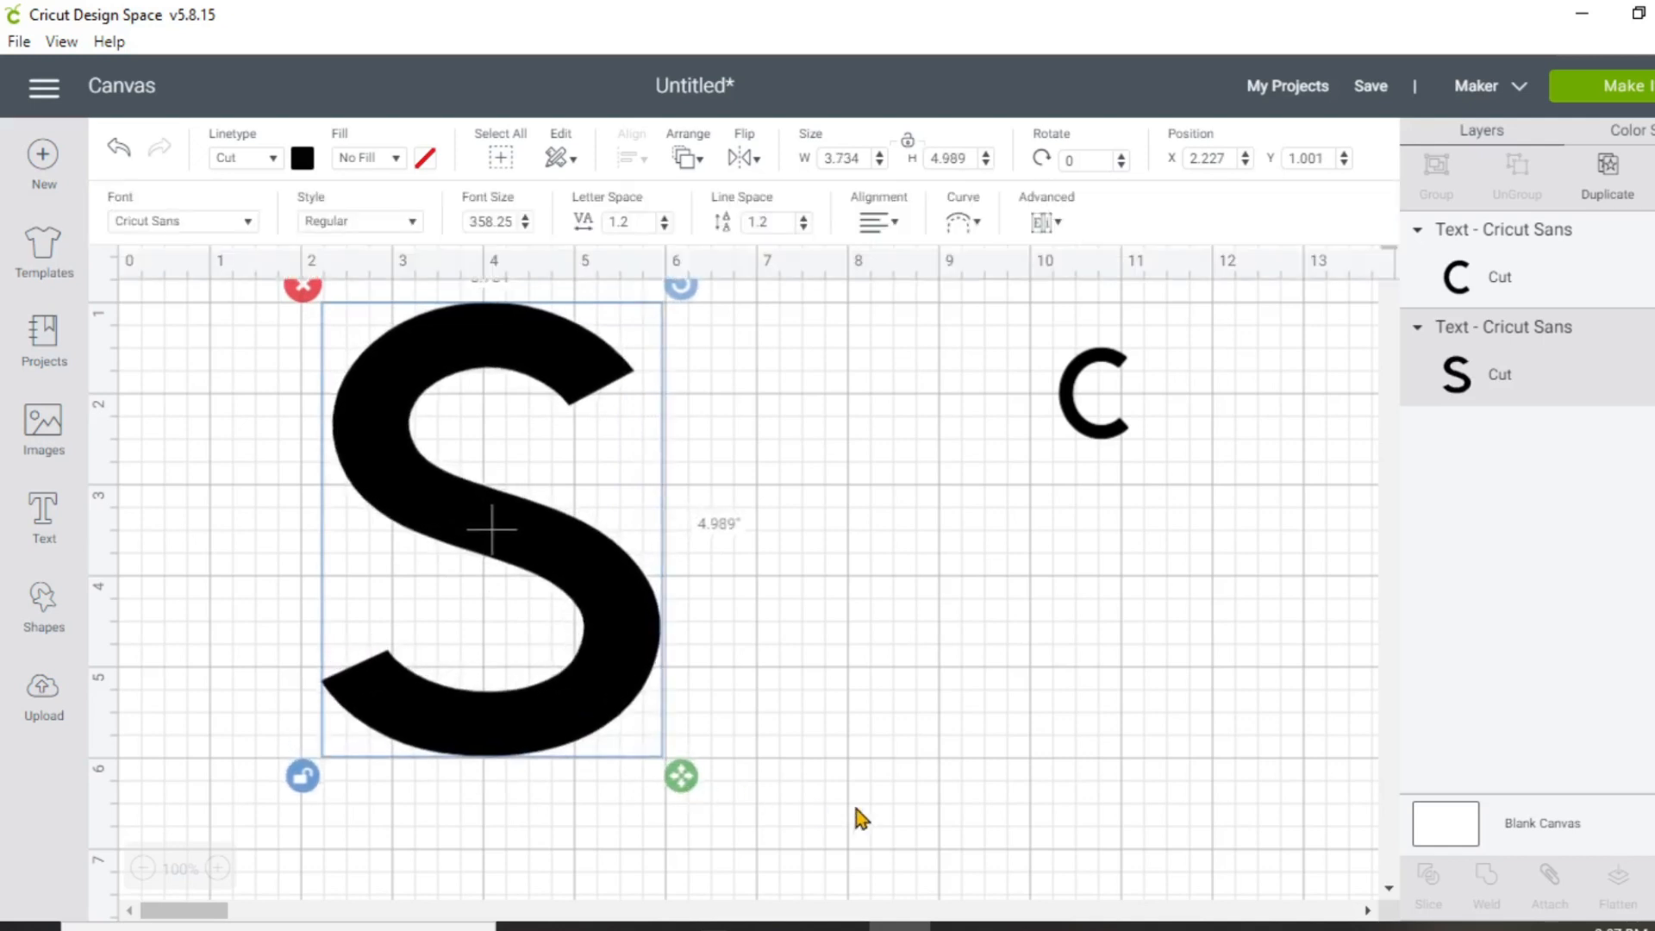
left_click(886, 818)
Step: Enlarge the letter C without locked proportions to about 3.65 by 5.06 inches and place it at about X 9.05, Y 1
left_click(1073, 424)
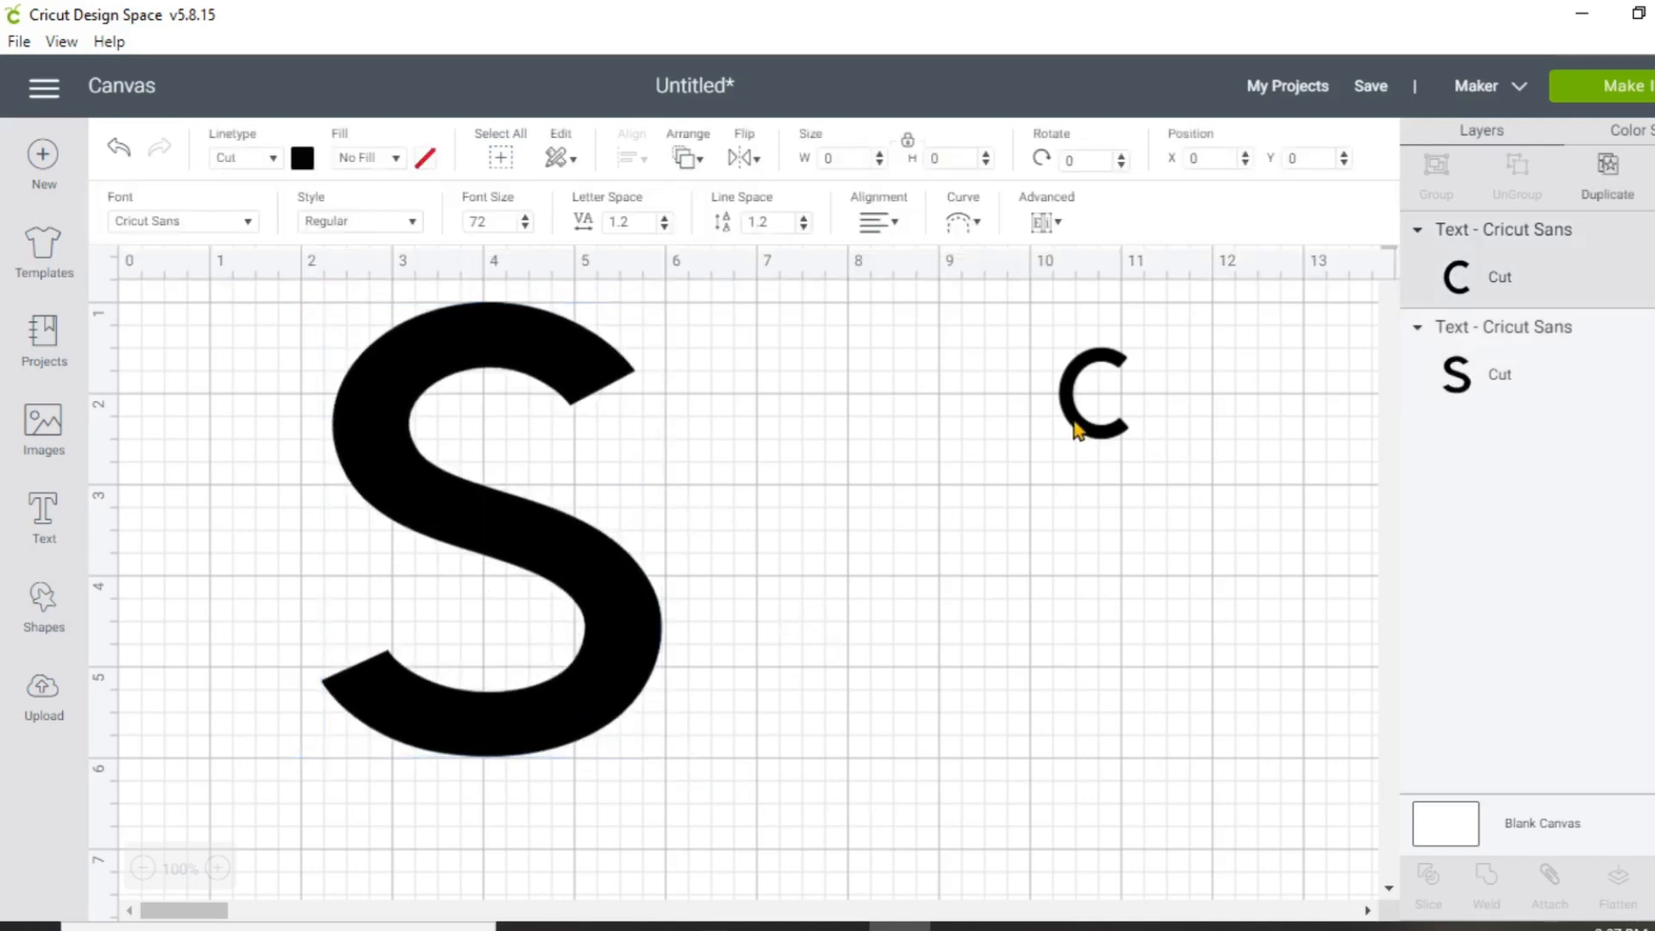
left_click_drag(1136, 473, 1363, 772)
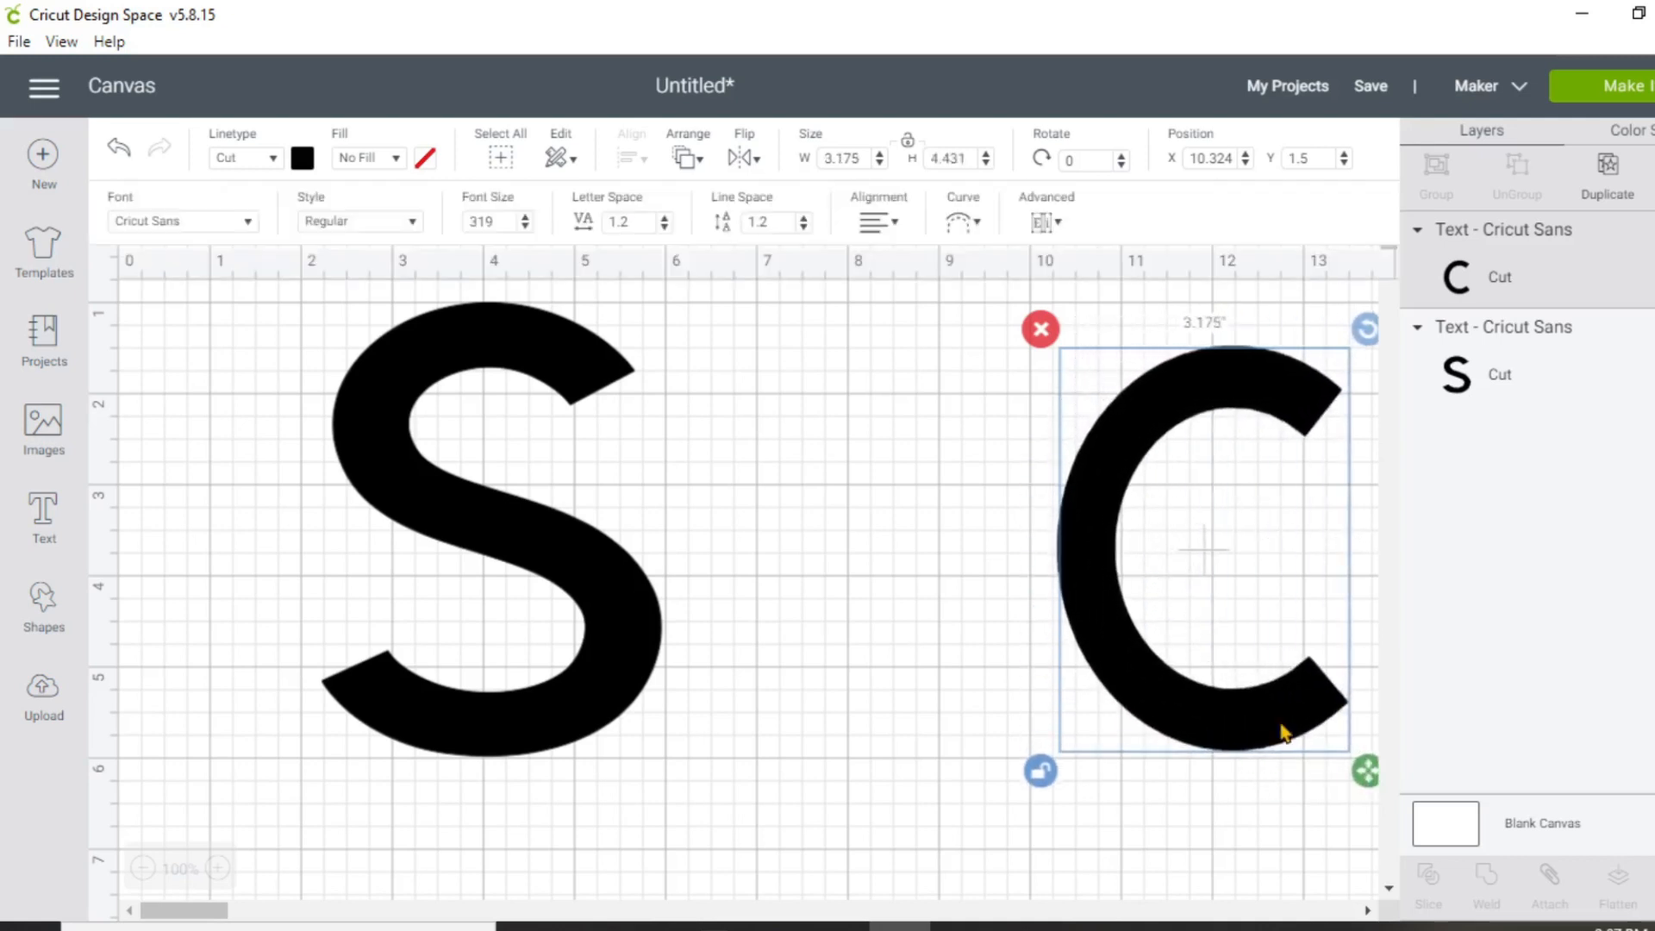
left_click_drag(1120, 480, 987, 428)
left_click_drag(1252, 728, 1293, 792)
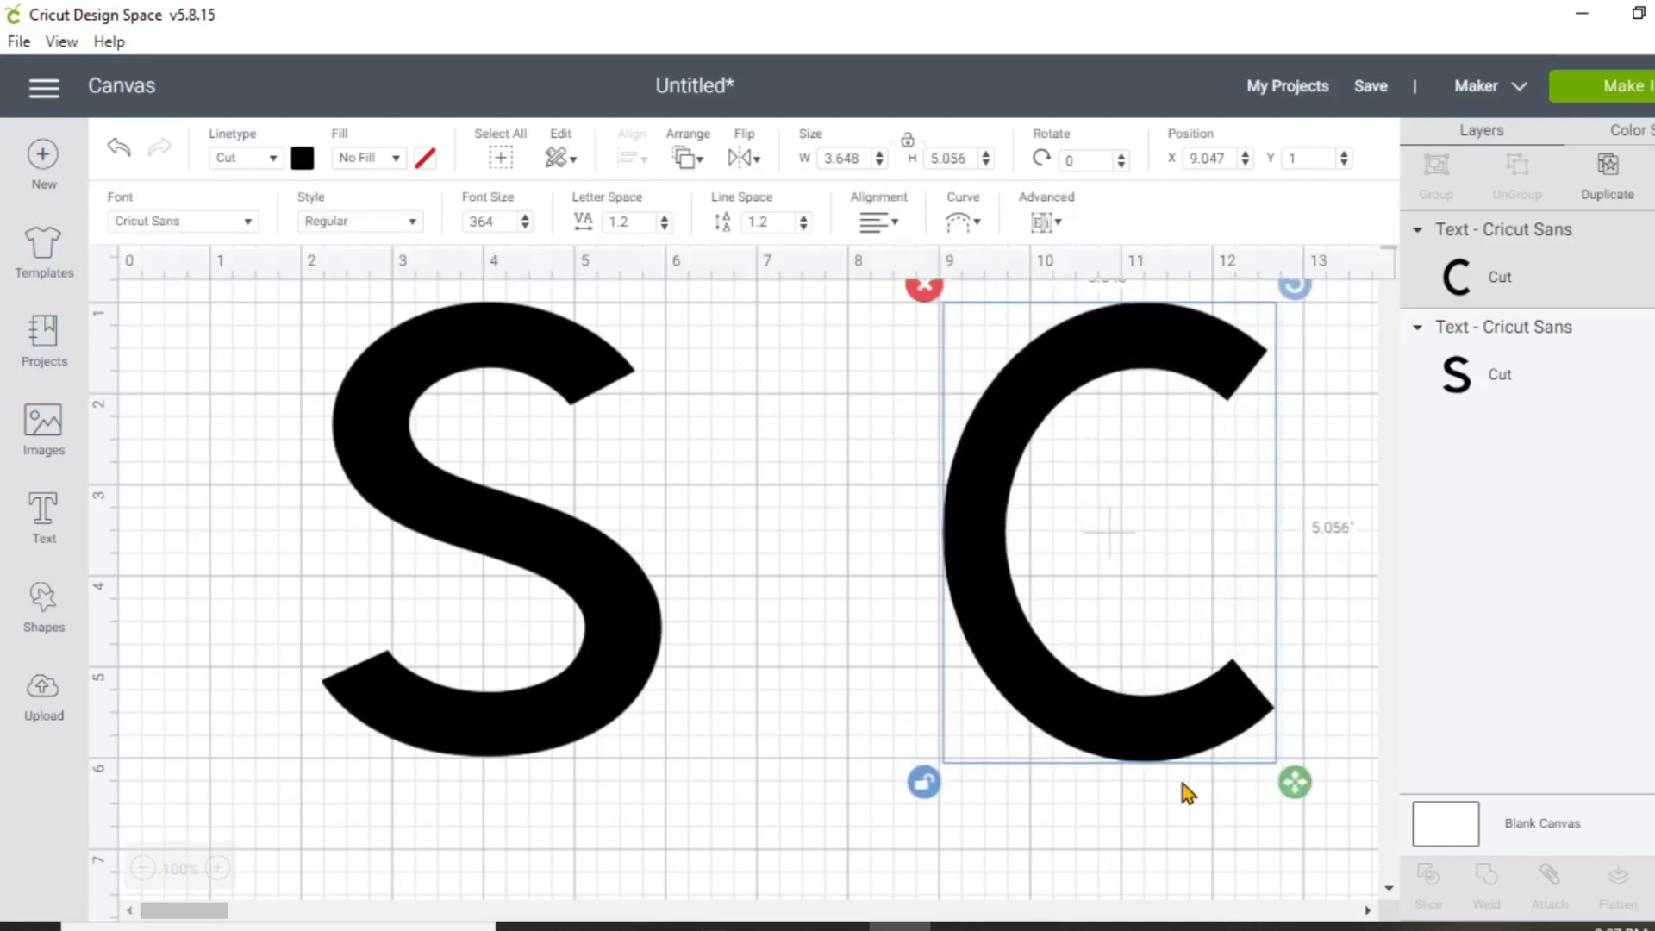
left_click(1095, 832)
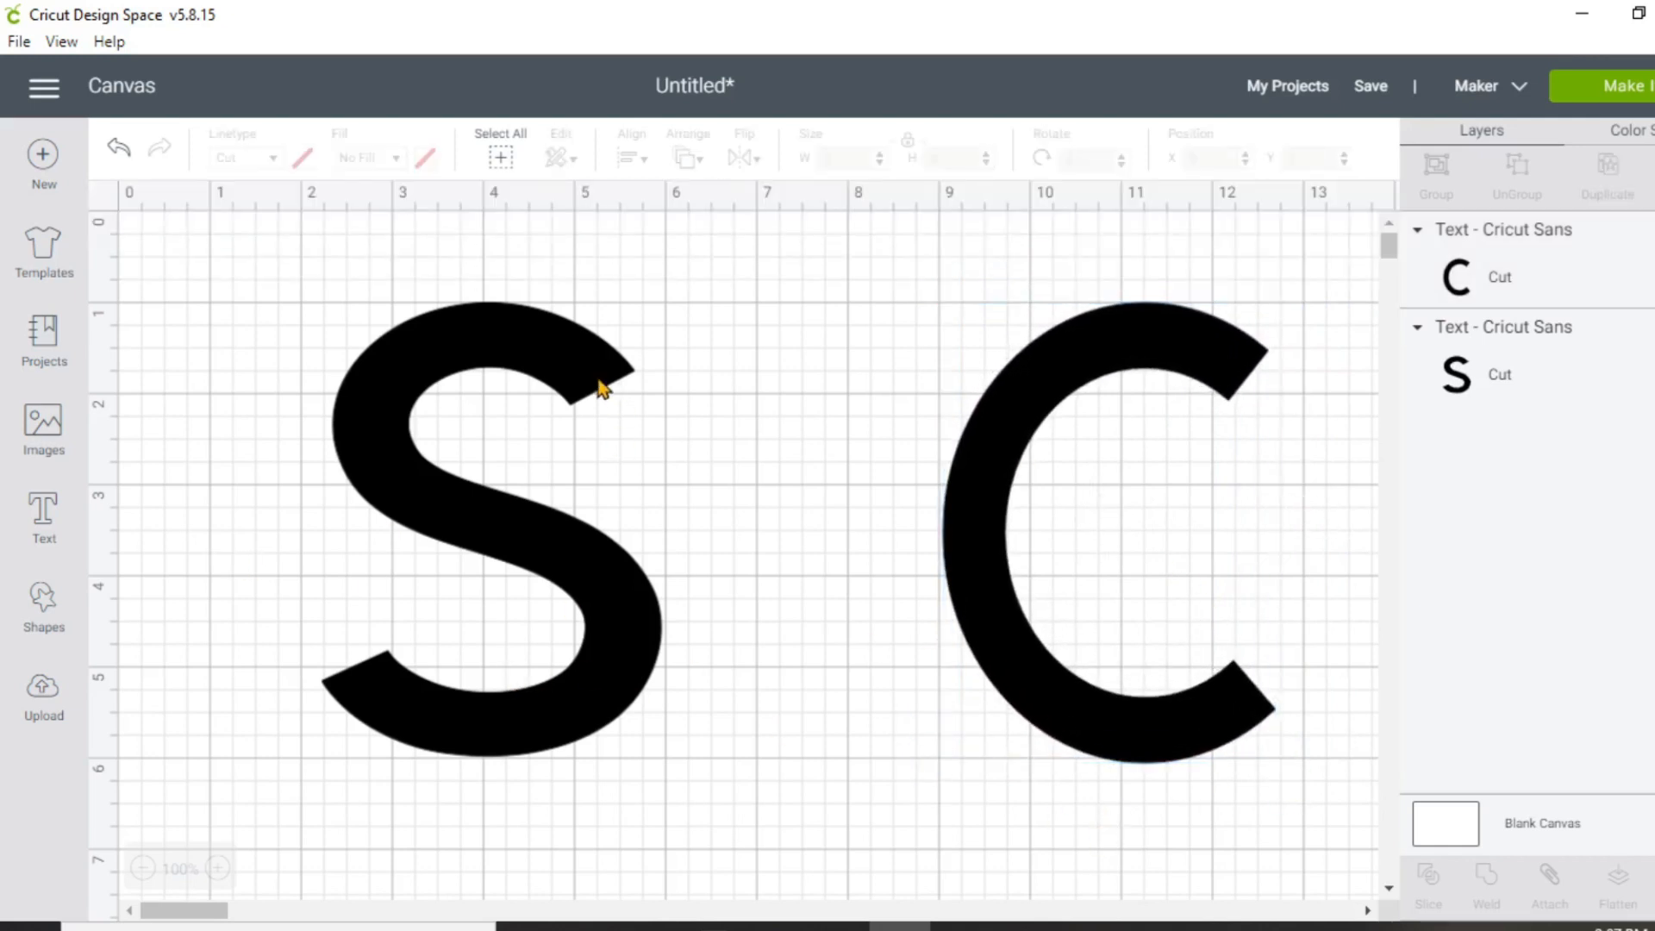
Step: Insert a square shape and unlock its proportions
left_click(44, 617)
left_click(140, 431)
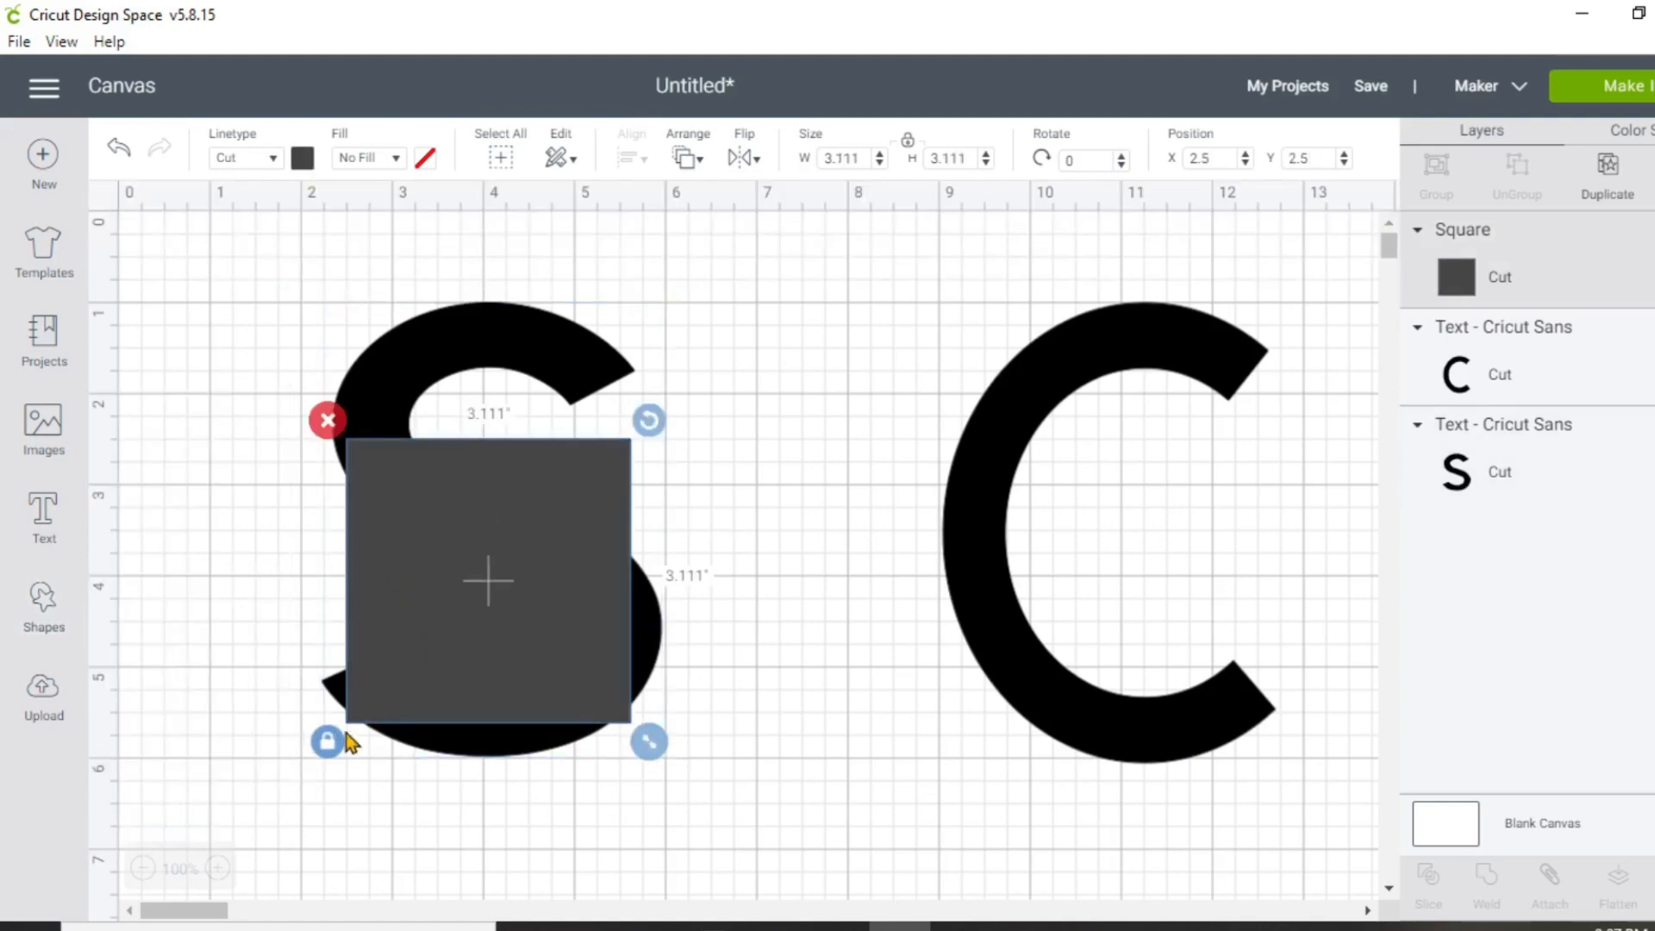
left_click(325, 746)
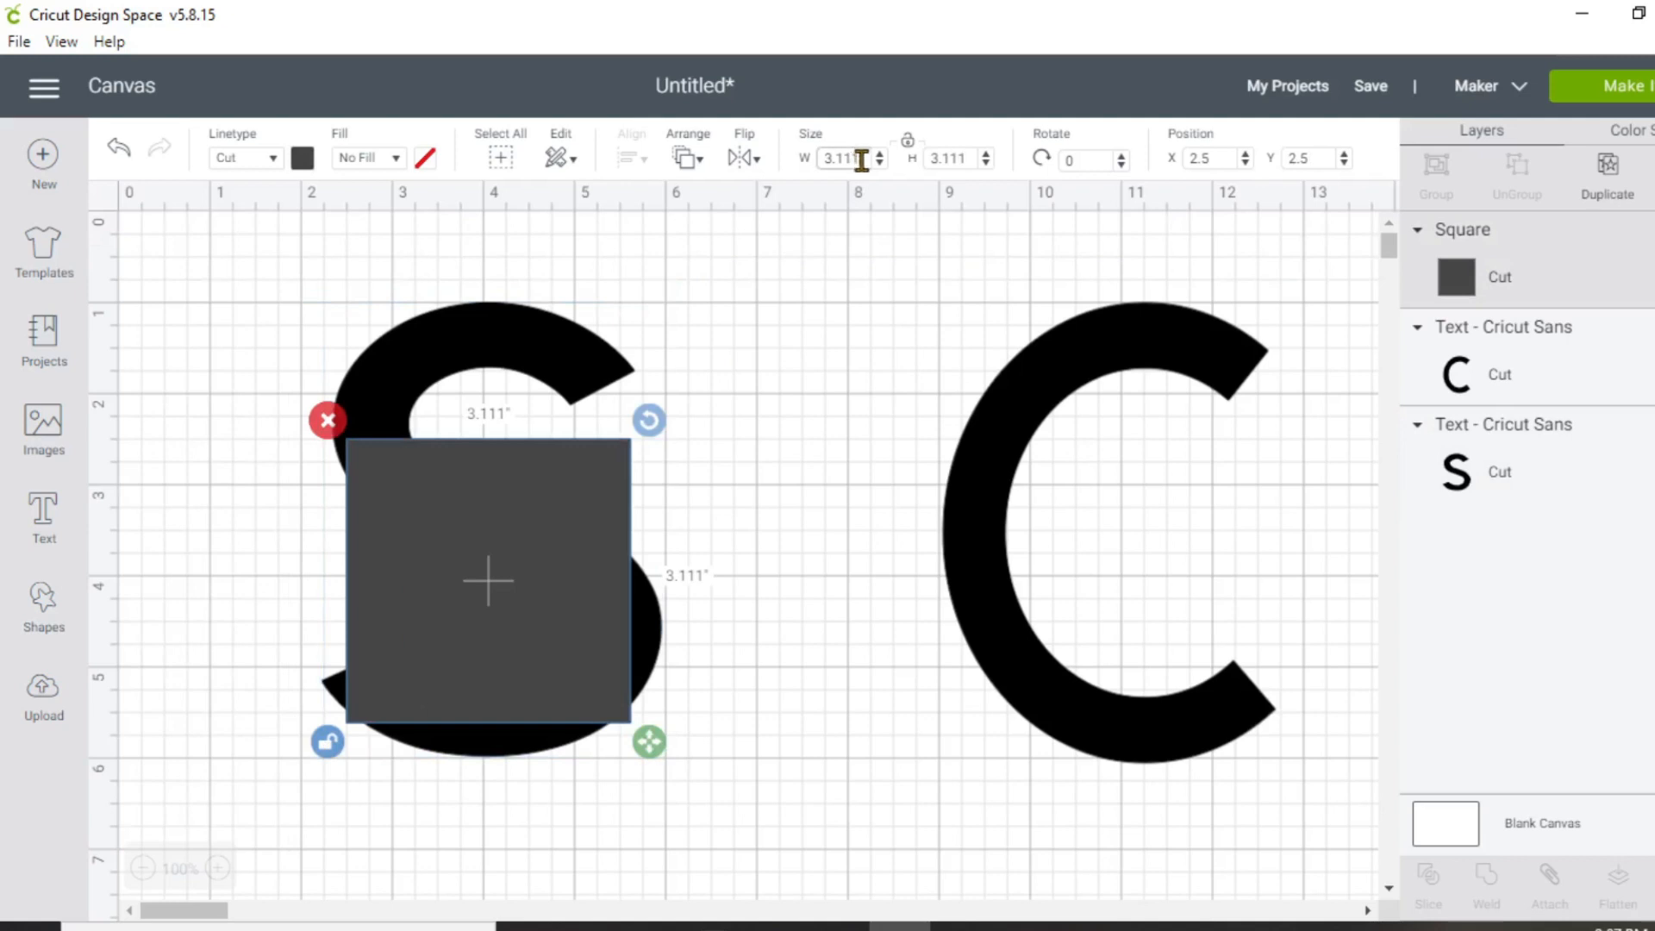
Step: Try to set the square's width to 6 inches
left_click_drag(862, 161, 815, 162)
type("6")
left_click(878, 237)
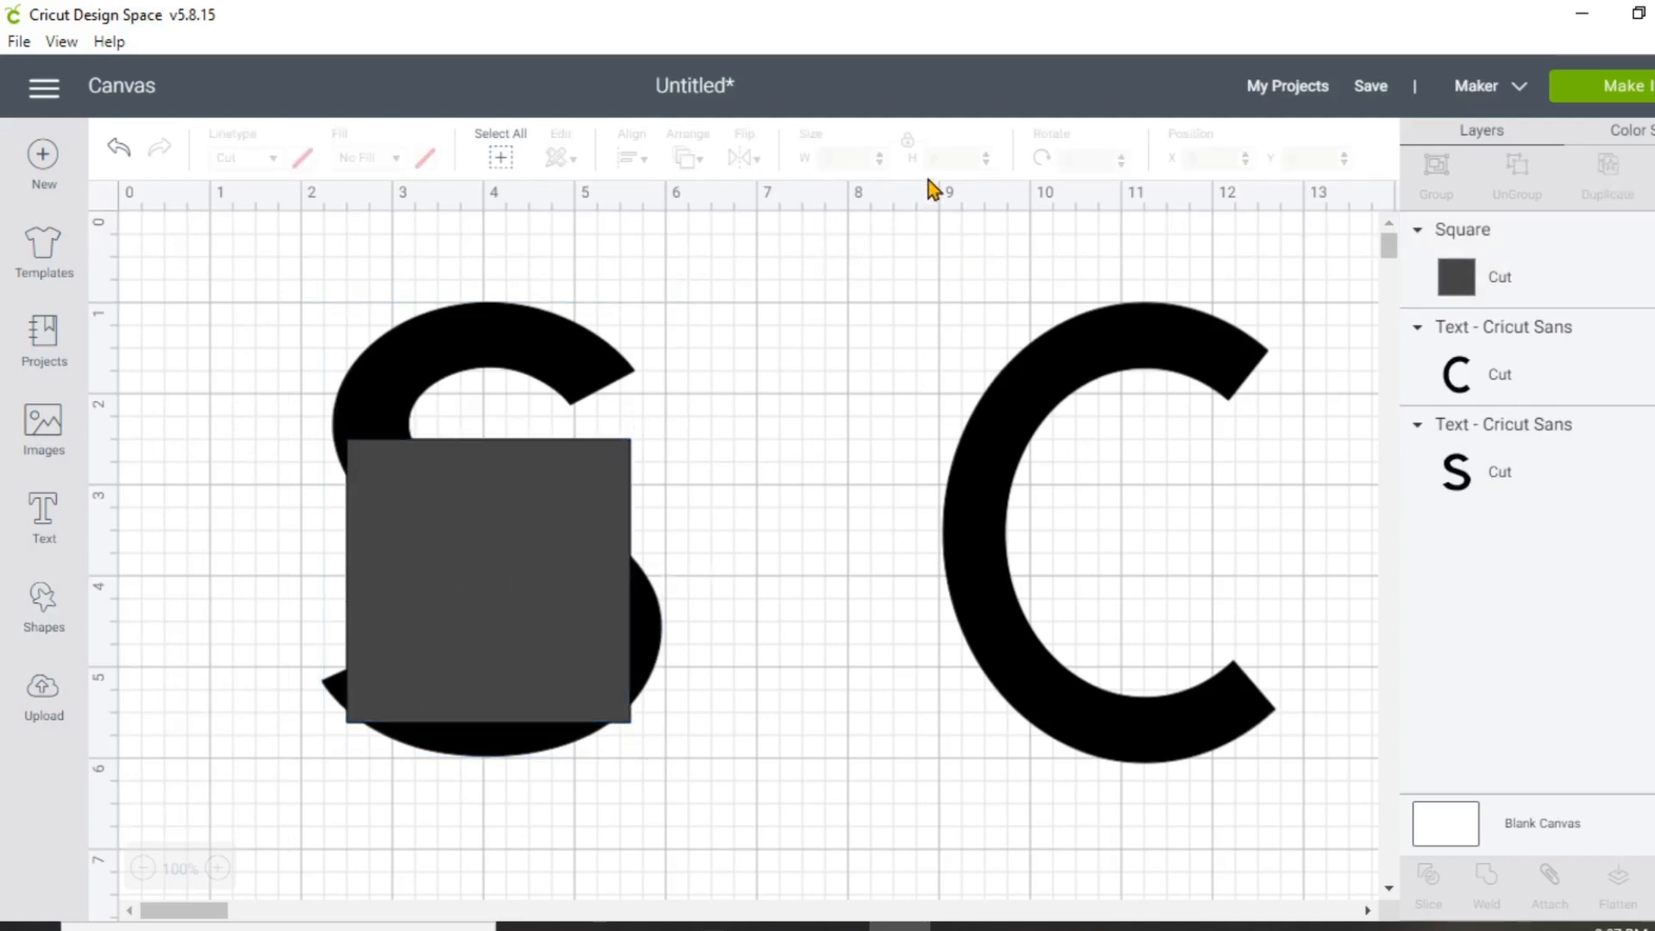
Step: Resize the square into a bar 6 inches wide and 1 inch high
left_click(499, 514)
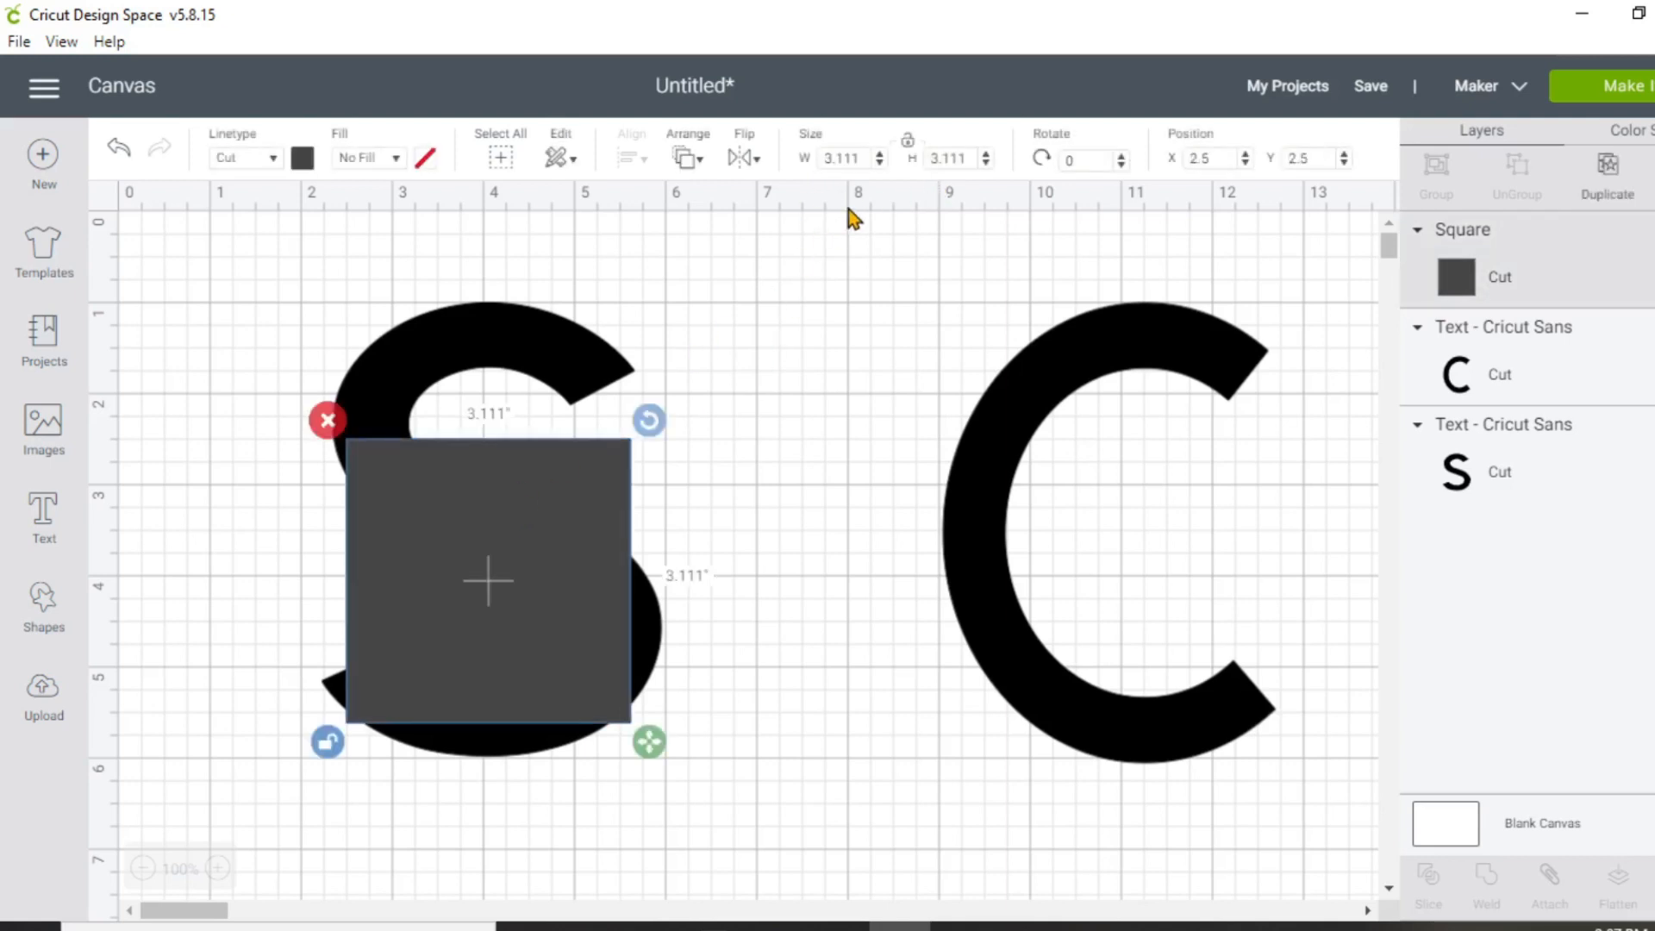
left_click_drag(862, 158, 830, 159)
type("6")
key("Tab")
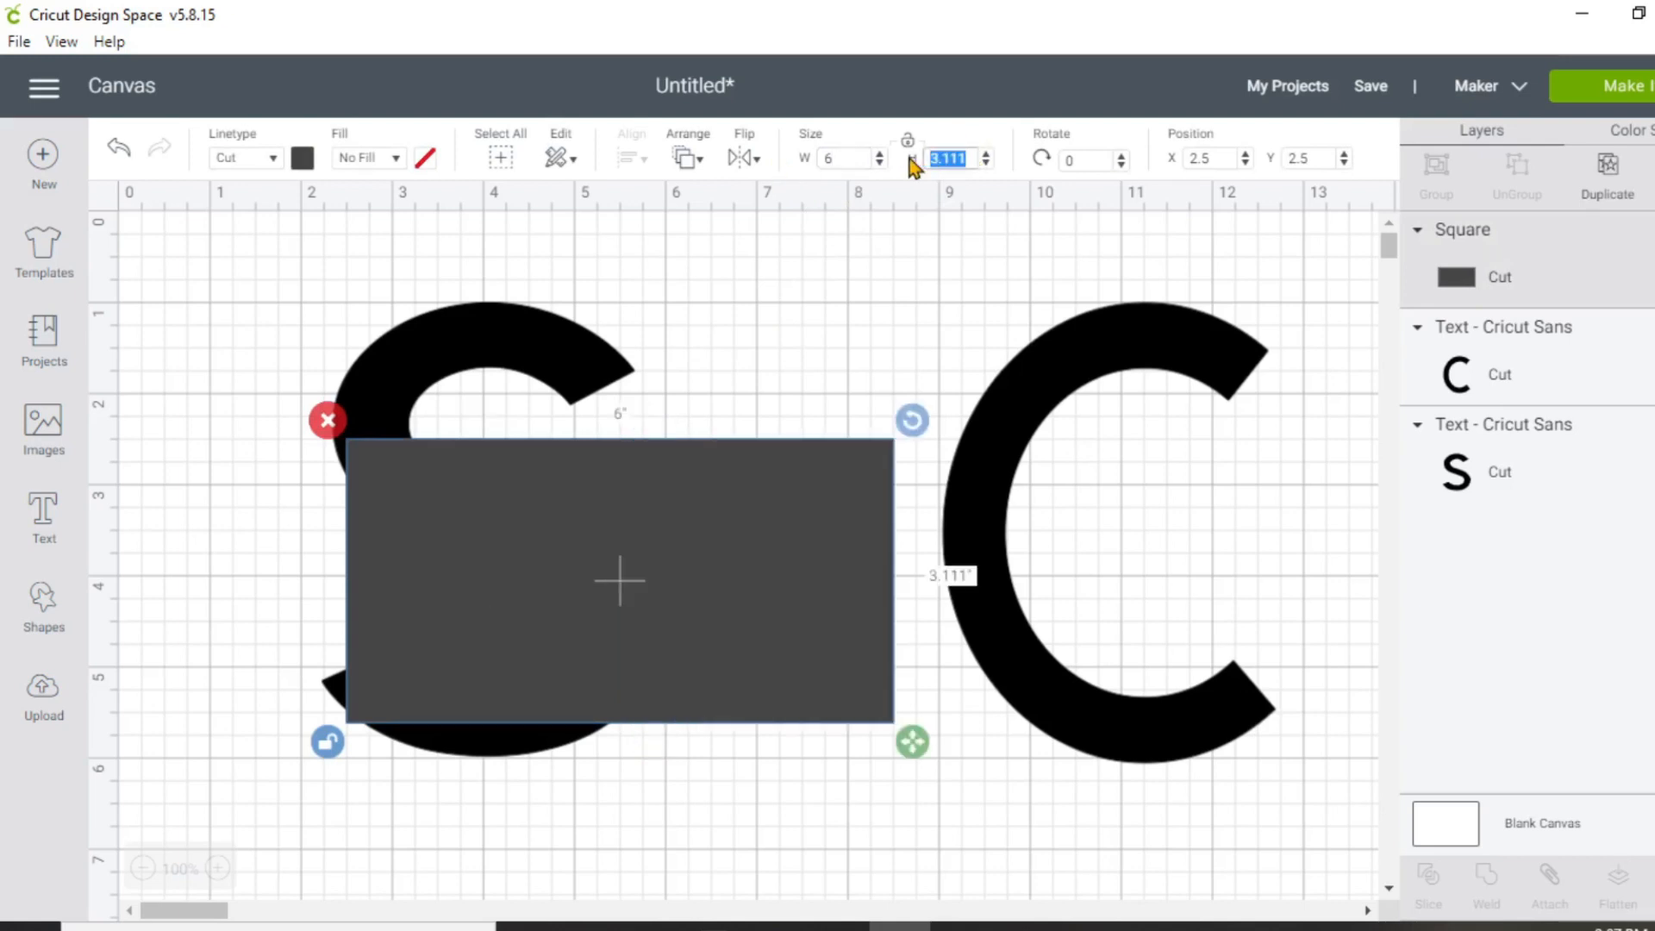
type("1")
key("Return")
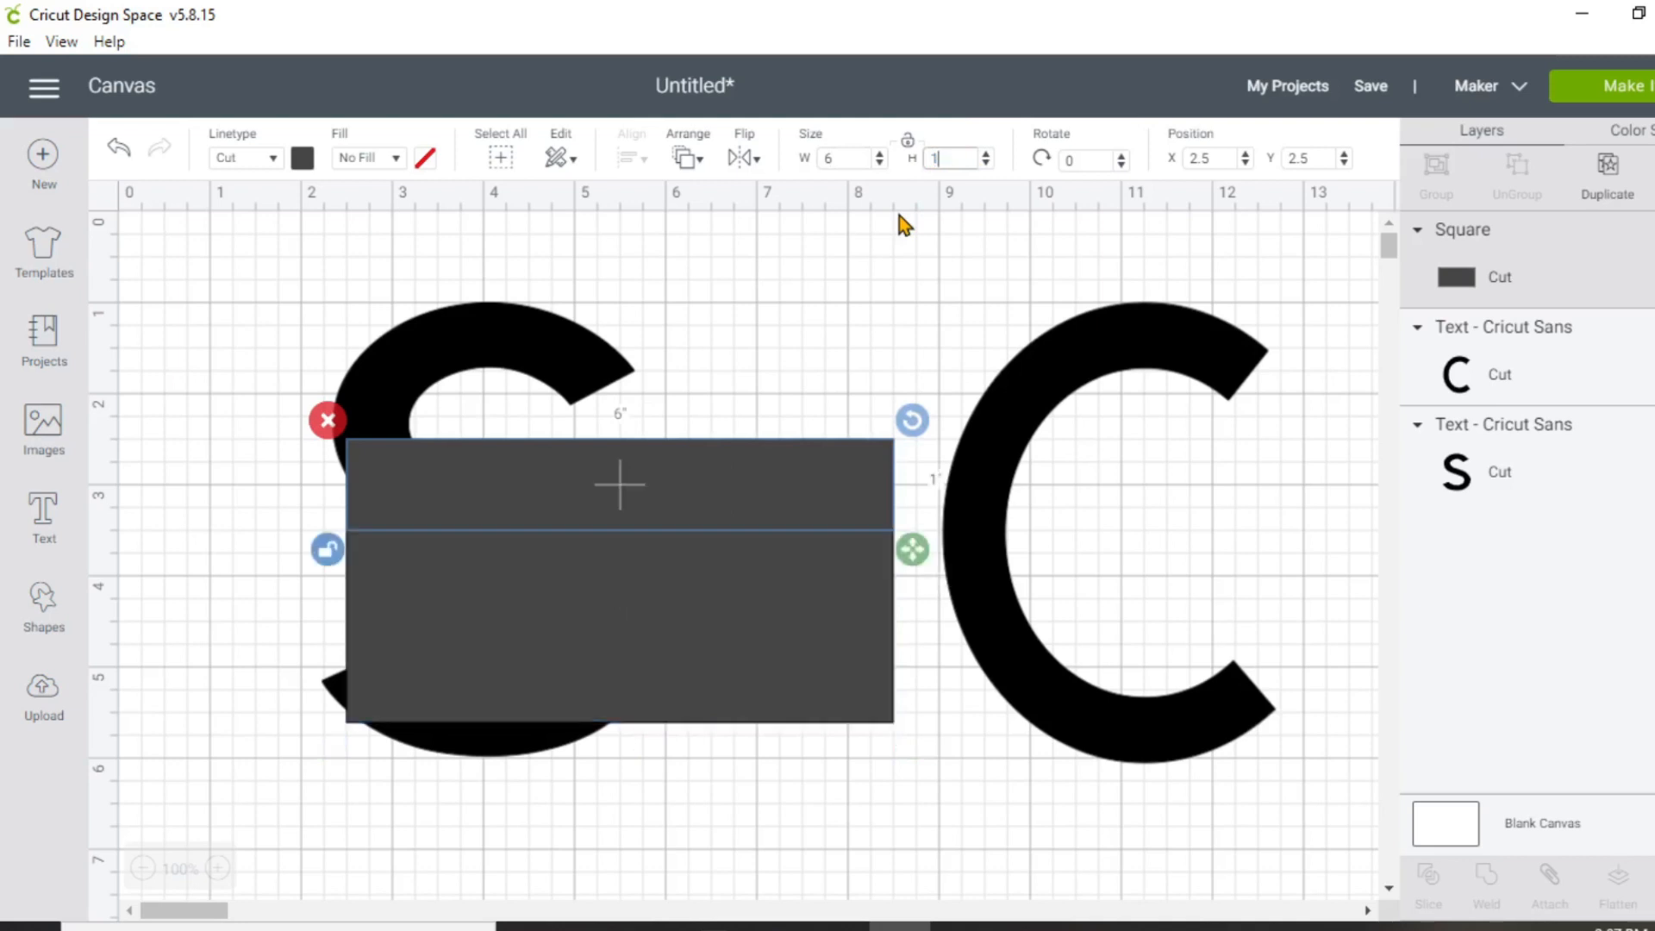
Step: Place the bar across the middle of the S at about Y 2.99 and center the two horizontally
left_click_drag(729, 507, 607, 540)
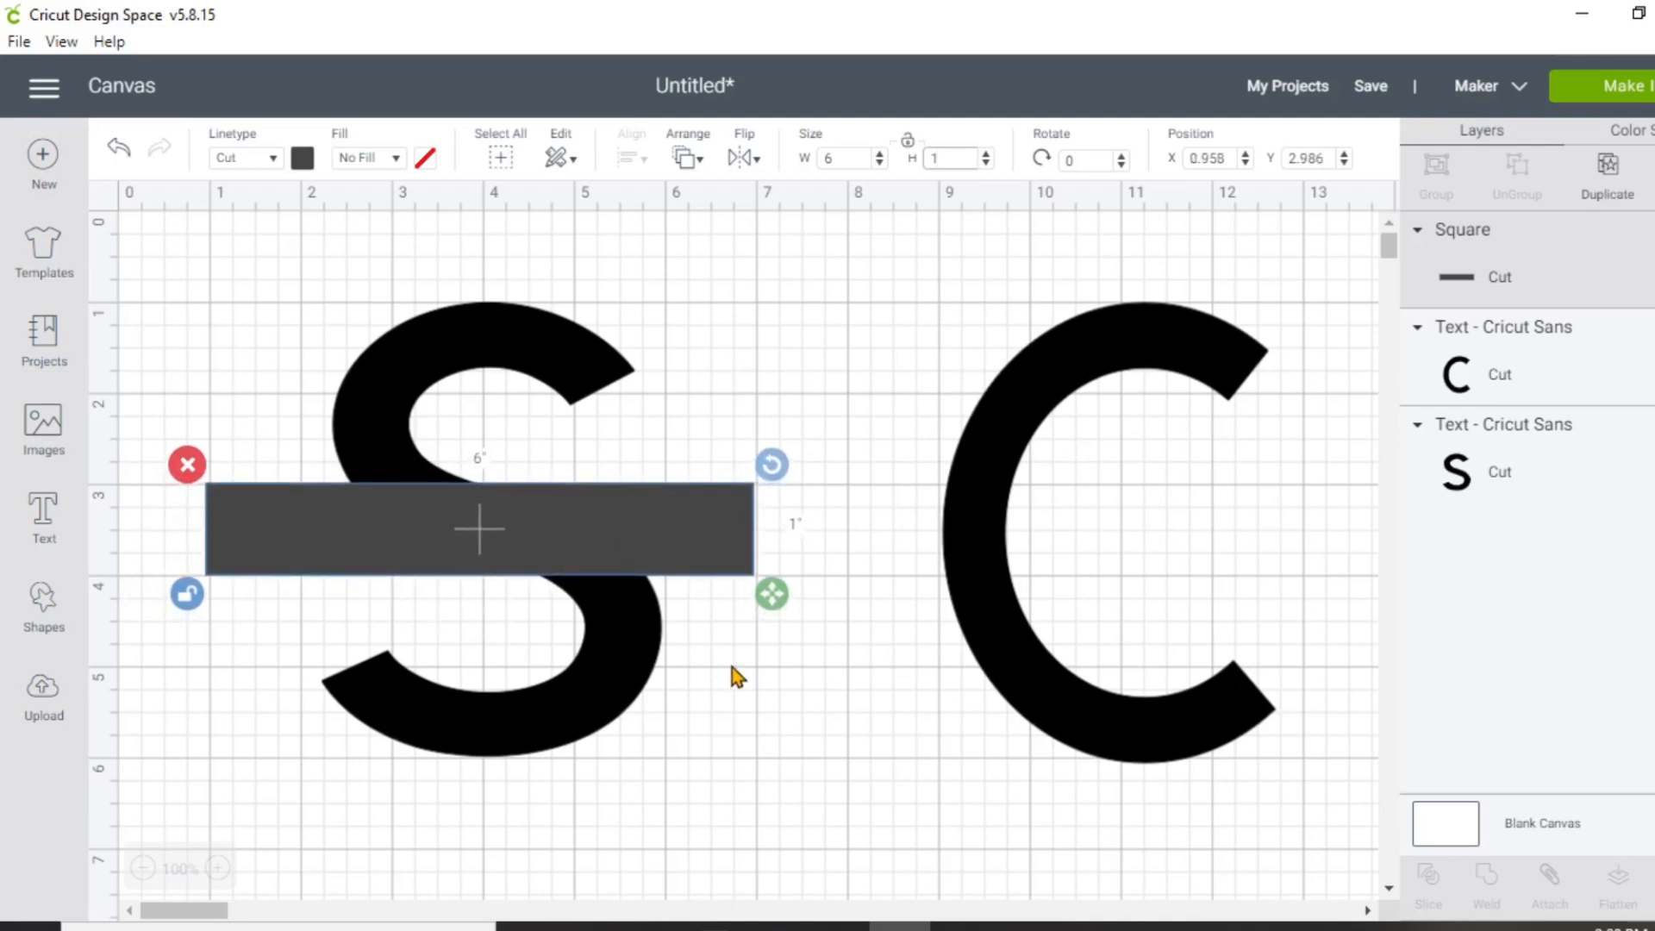
left_click(731, 659)
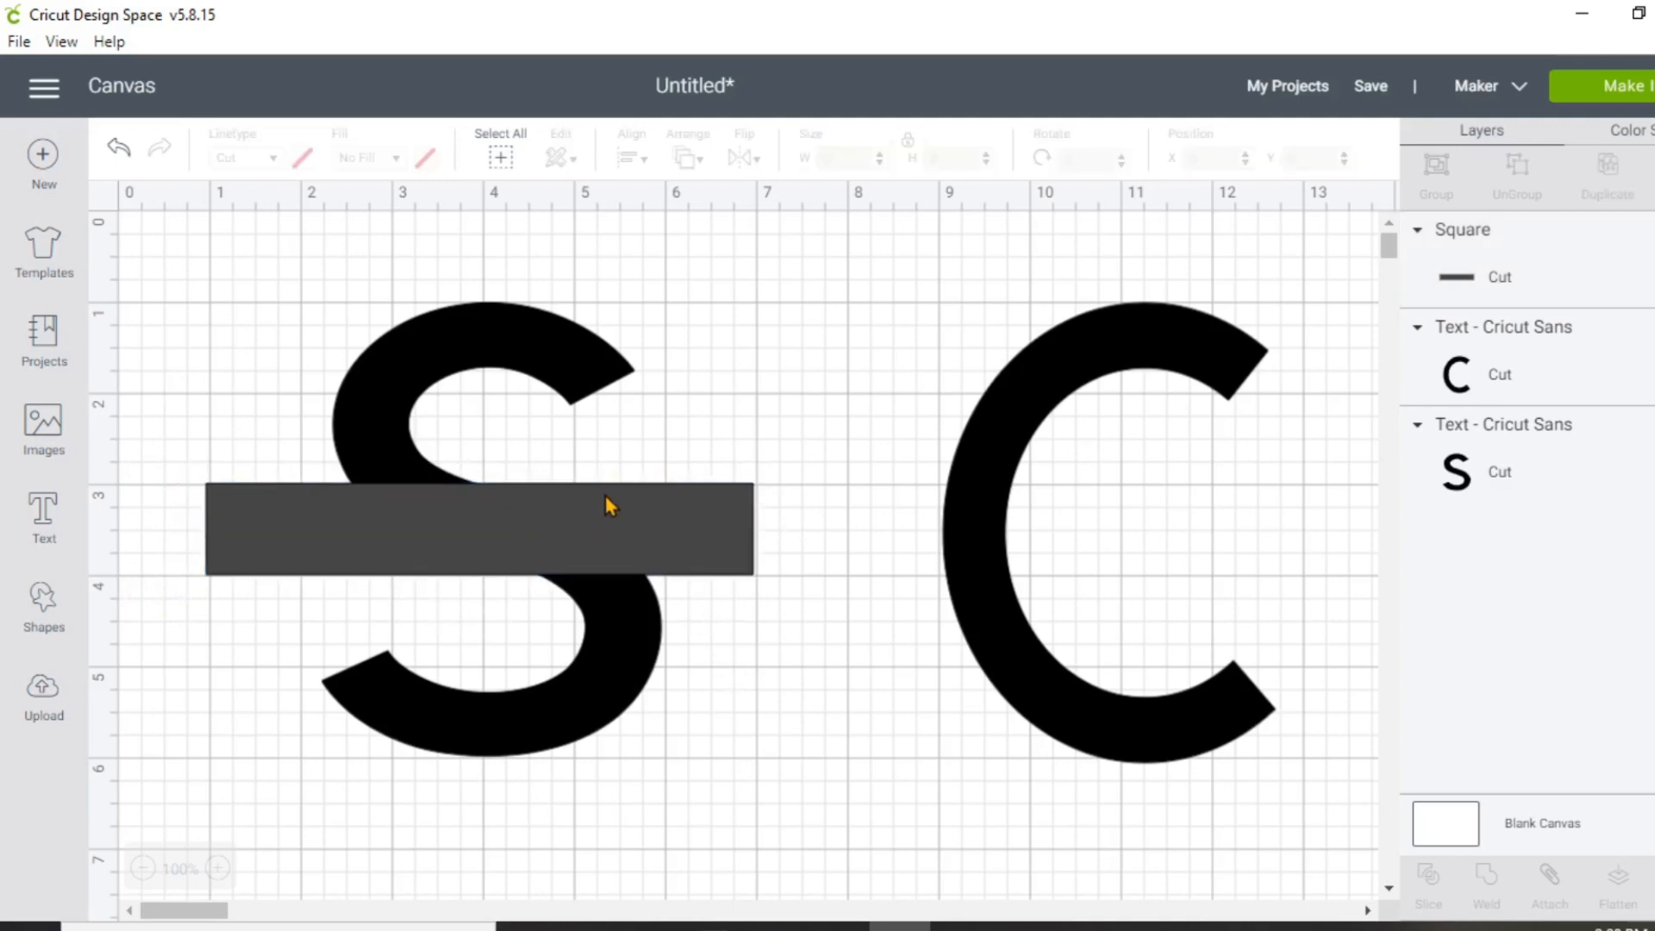
left_click(507, 520)
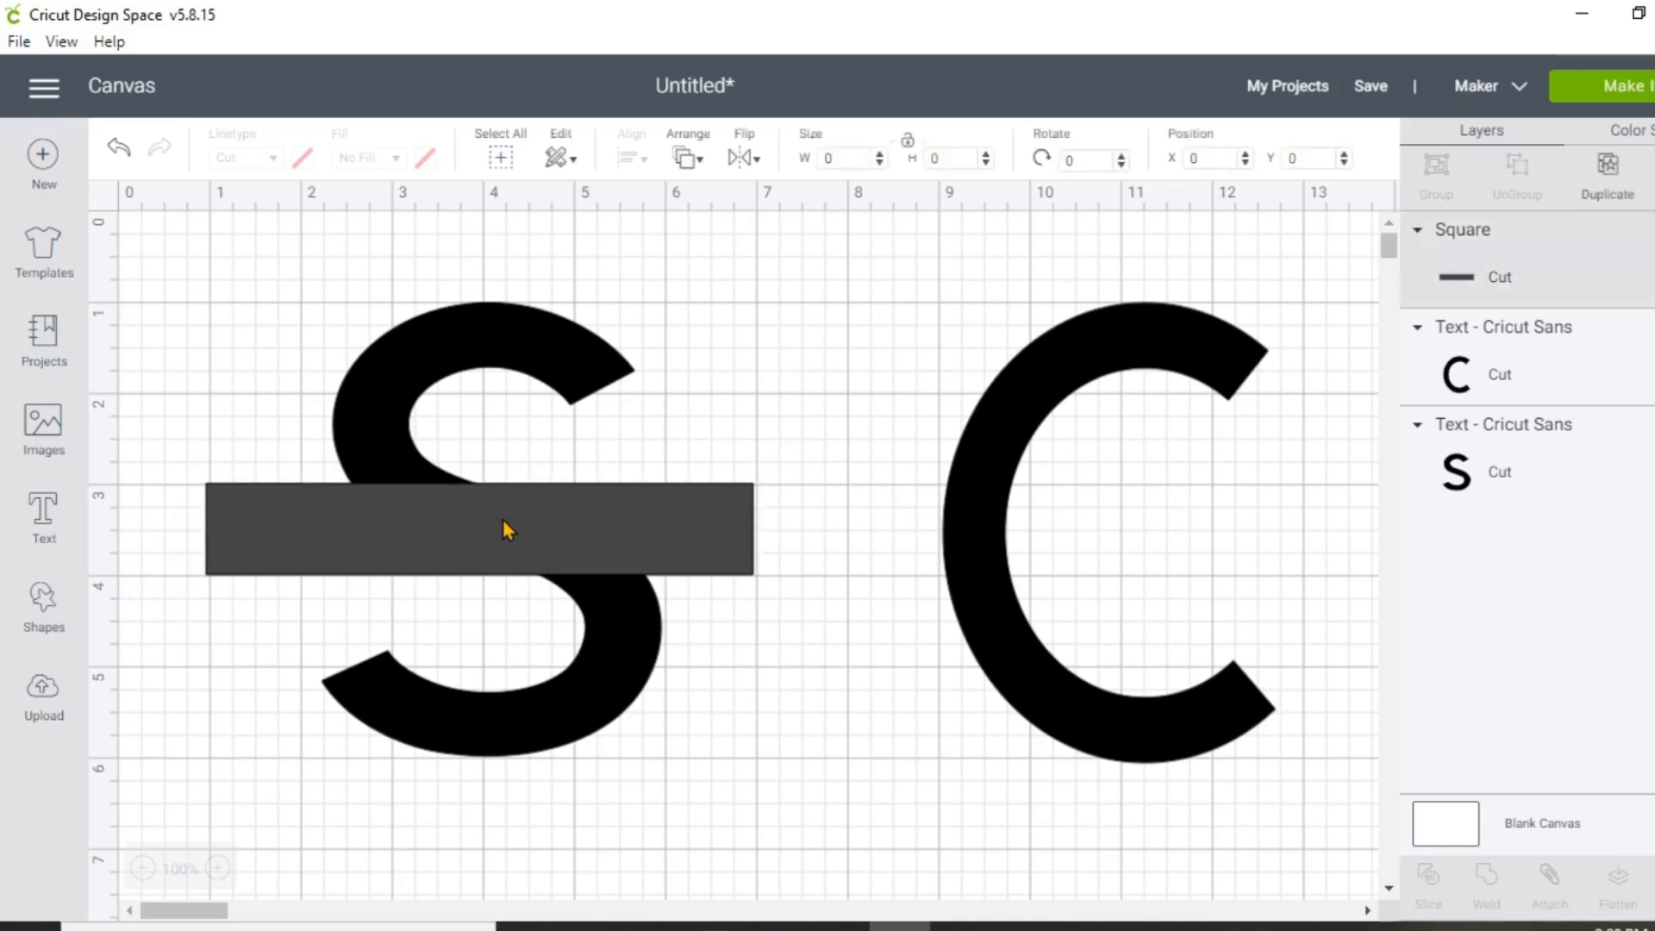
left_click(454, 333, "shift")
left_click(631, 160)
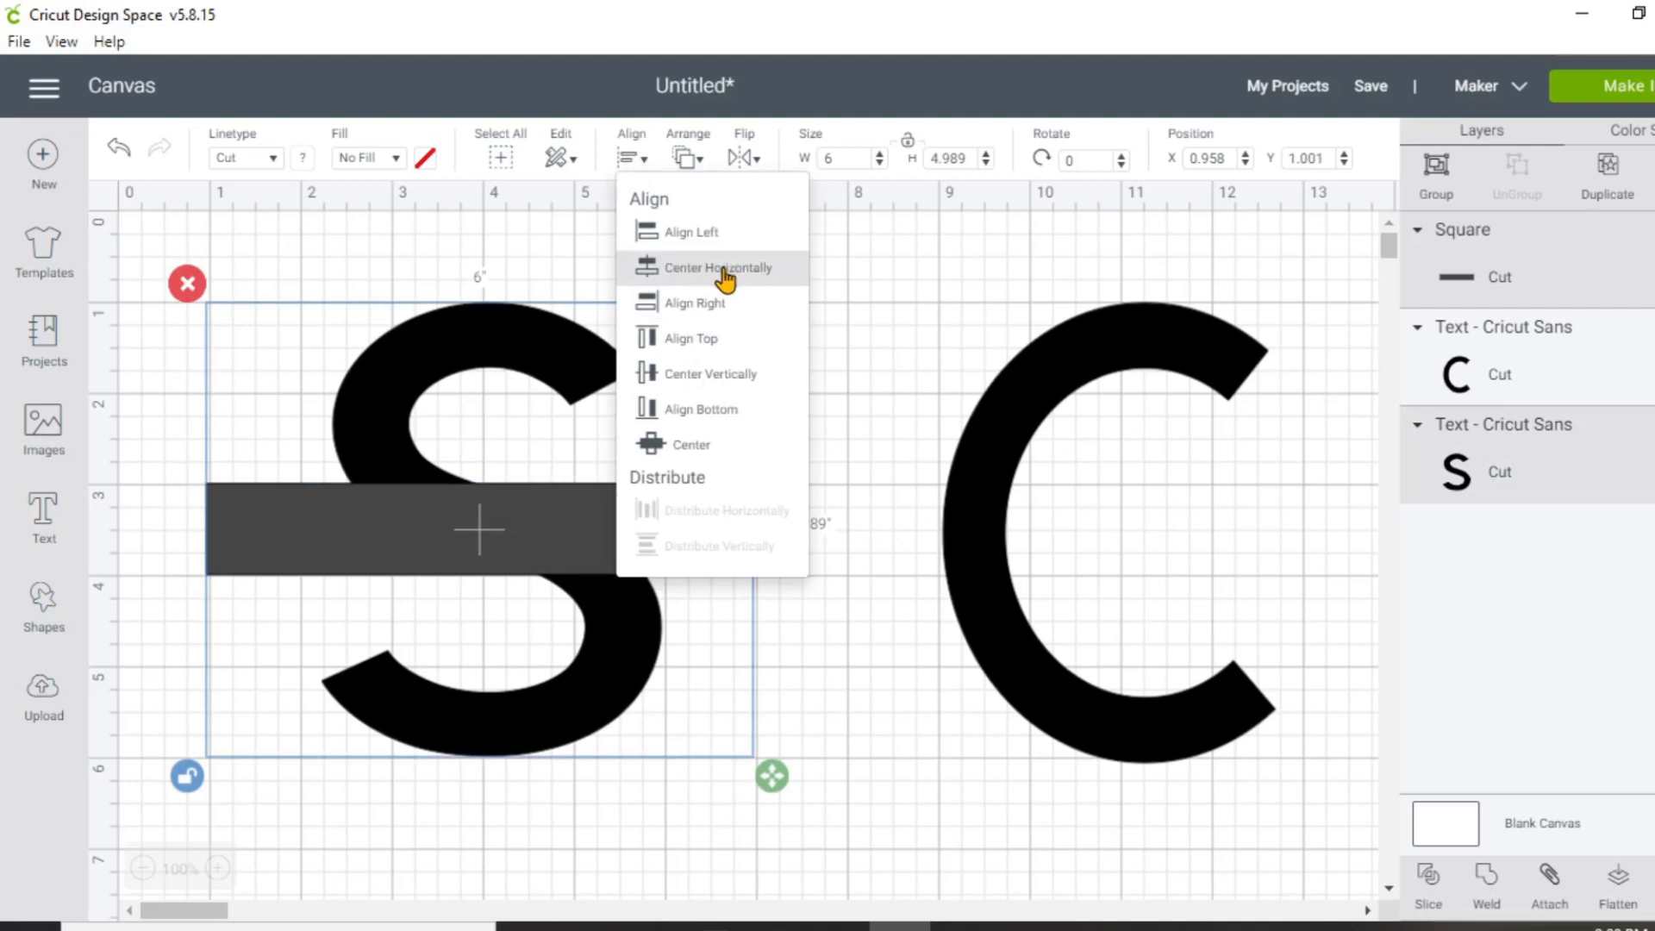
left_click(723, 269)
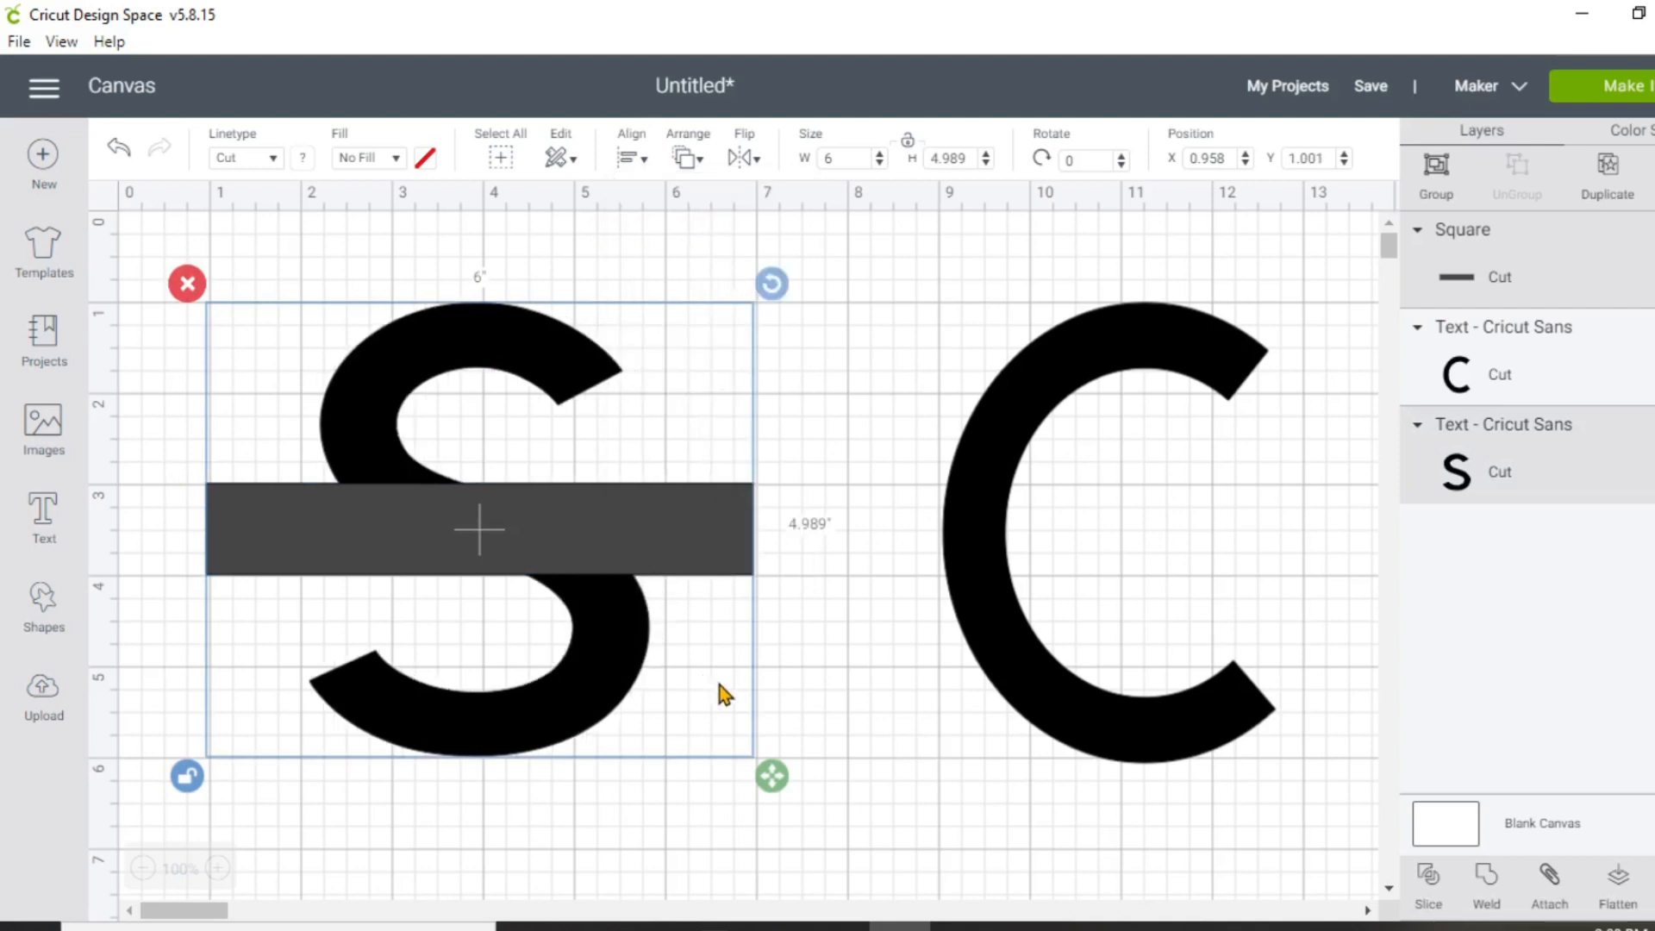
left_click(800, 692)
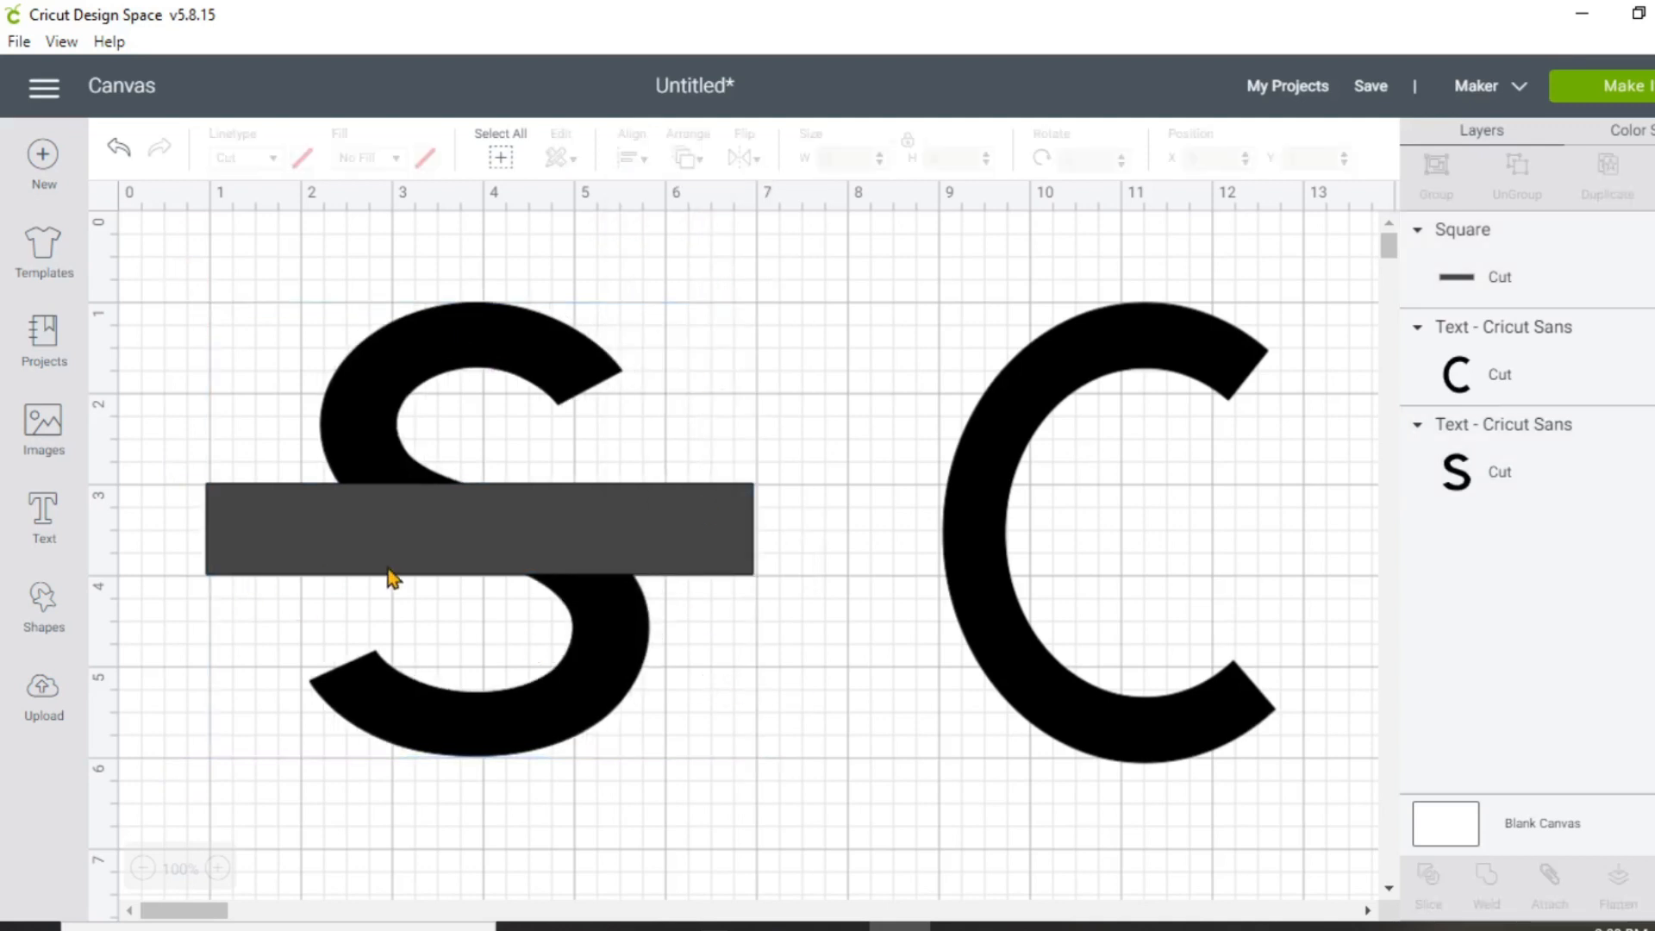
Step: Weld the bar and the letter S into one shape
left_click(495, 565)
left_click(466, 349, "shift")
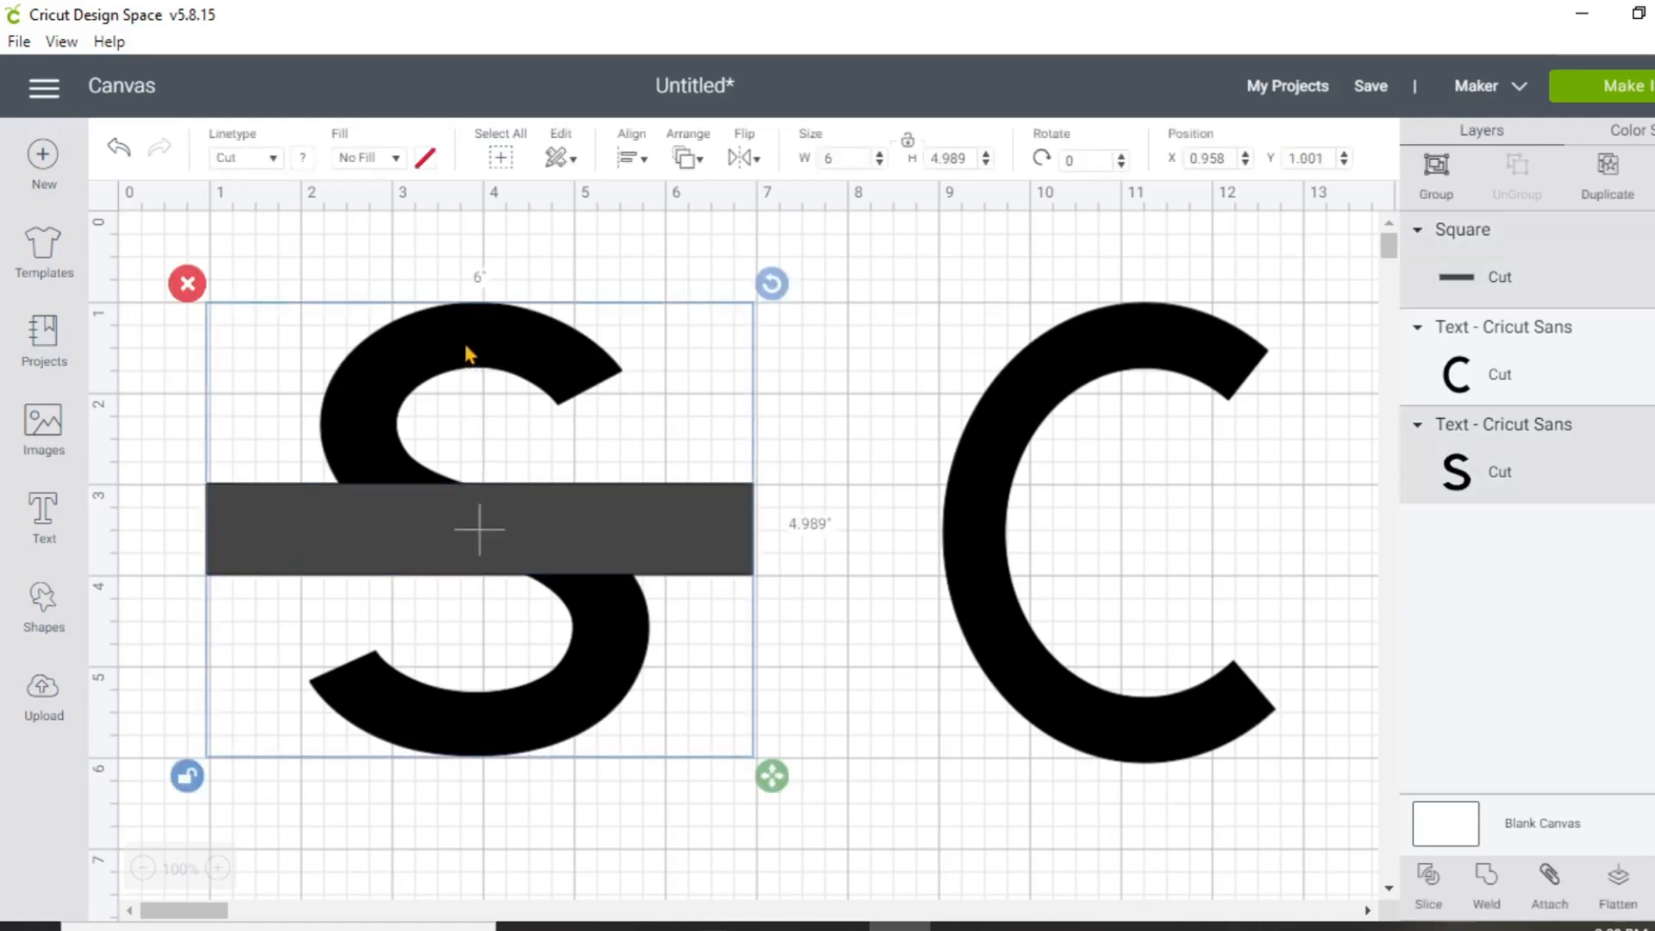
left_click(1487, 877)
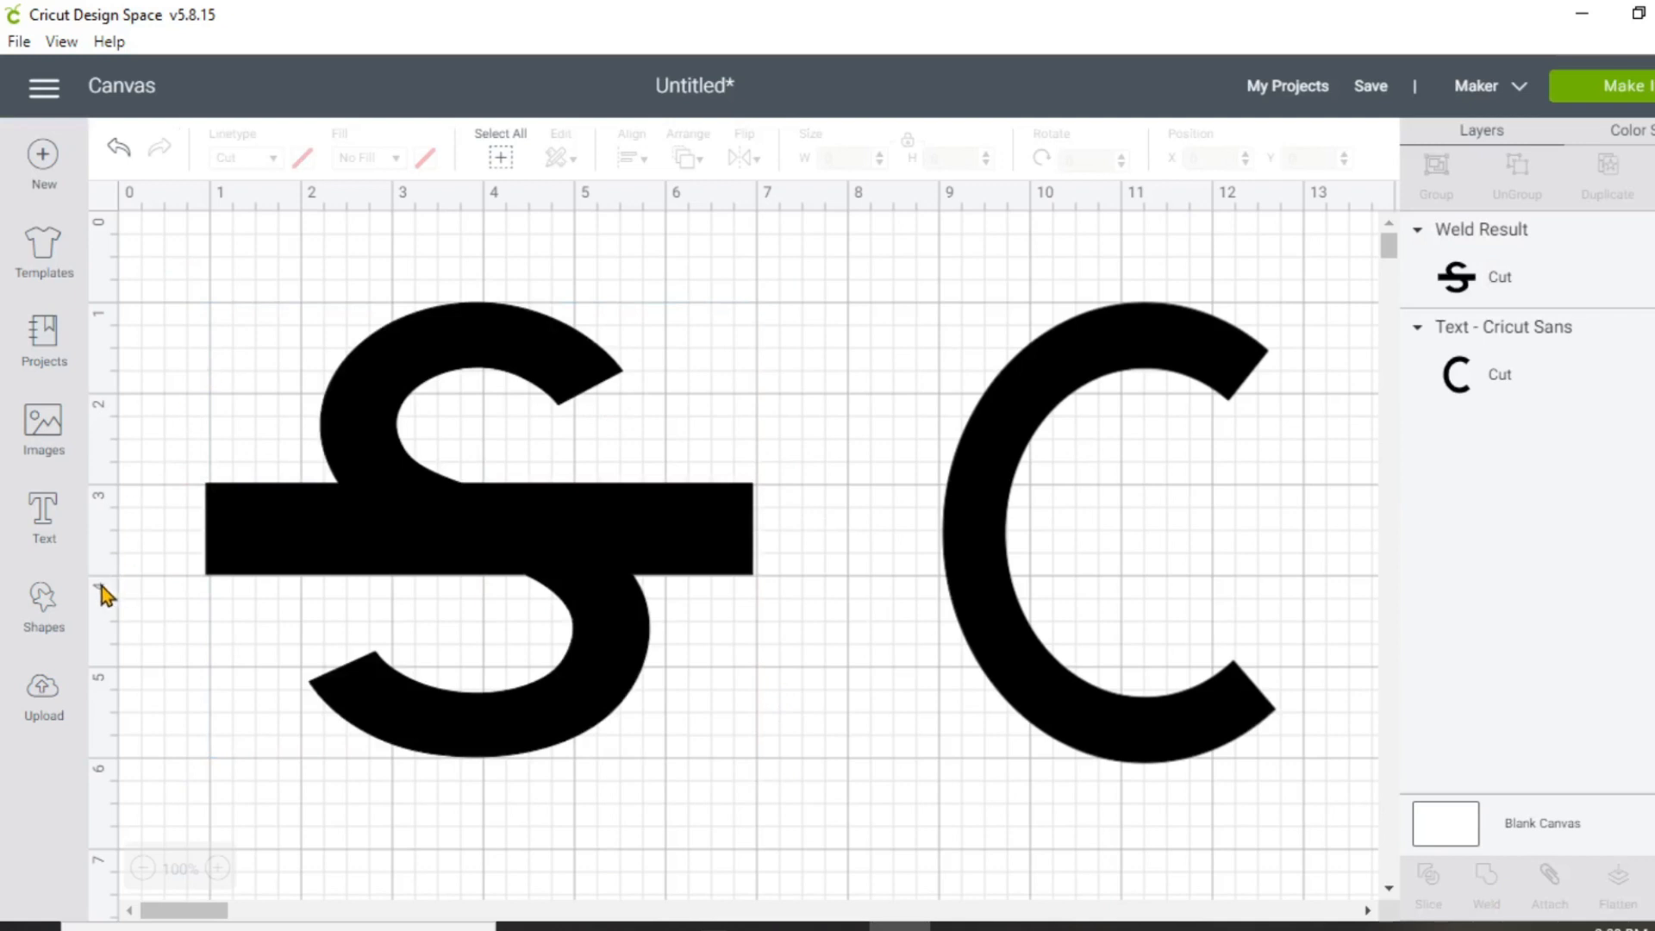
Step: Add a square and stretch it to about 6.06 by 3.51 inches, covering the lower half of the barred S from about Y 3.44
left_click(39, 613)
left_click(151, 440)
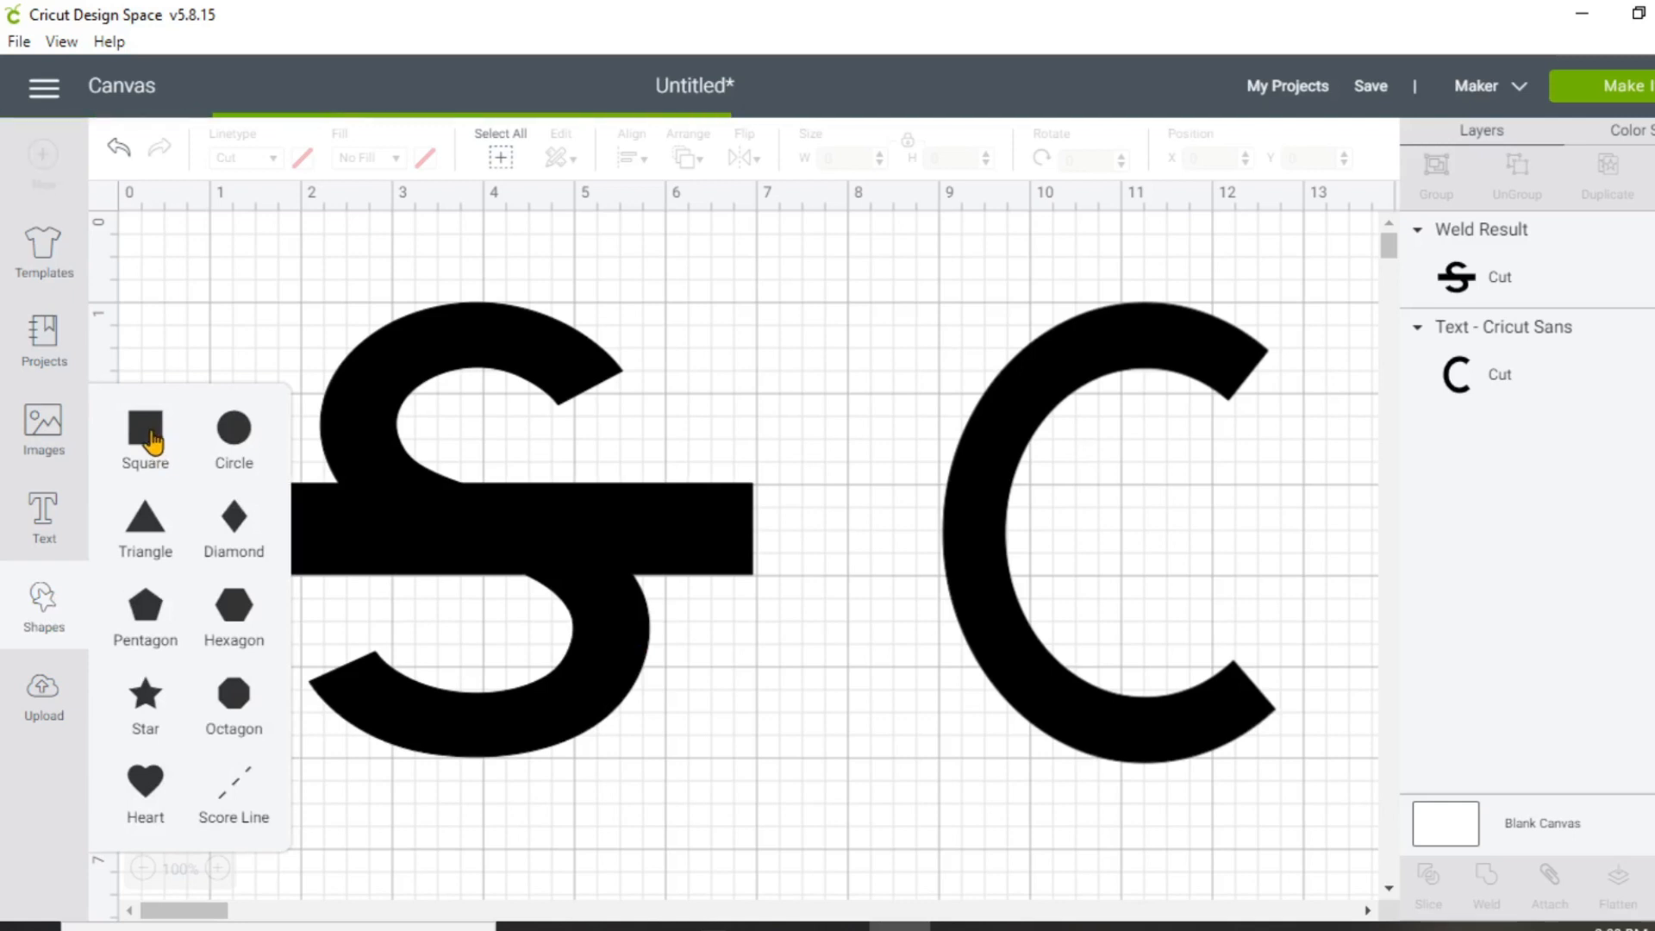
left_click(365, 616)
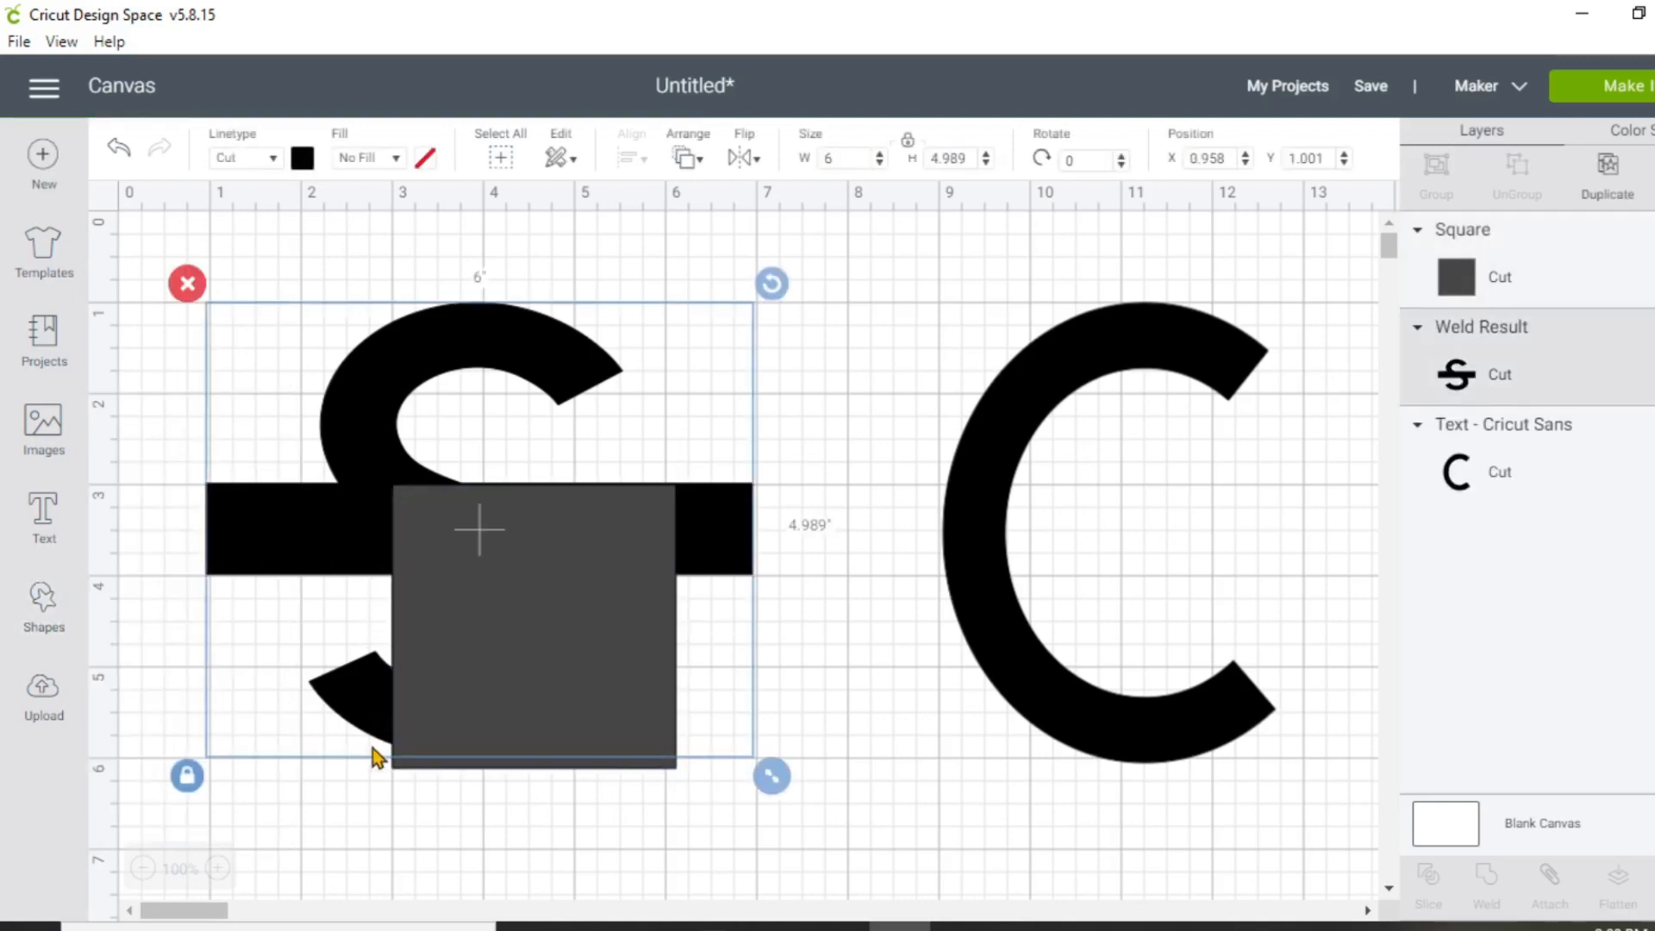
left_click(473, 686)
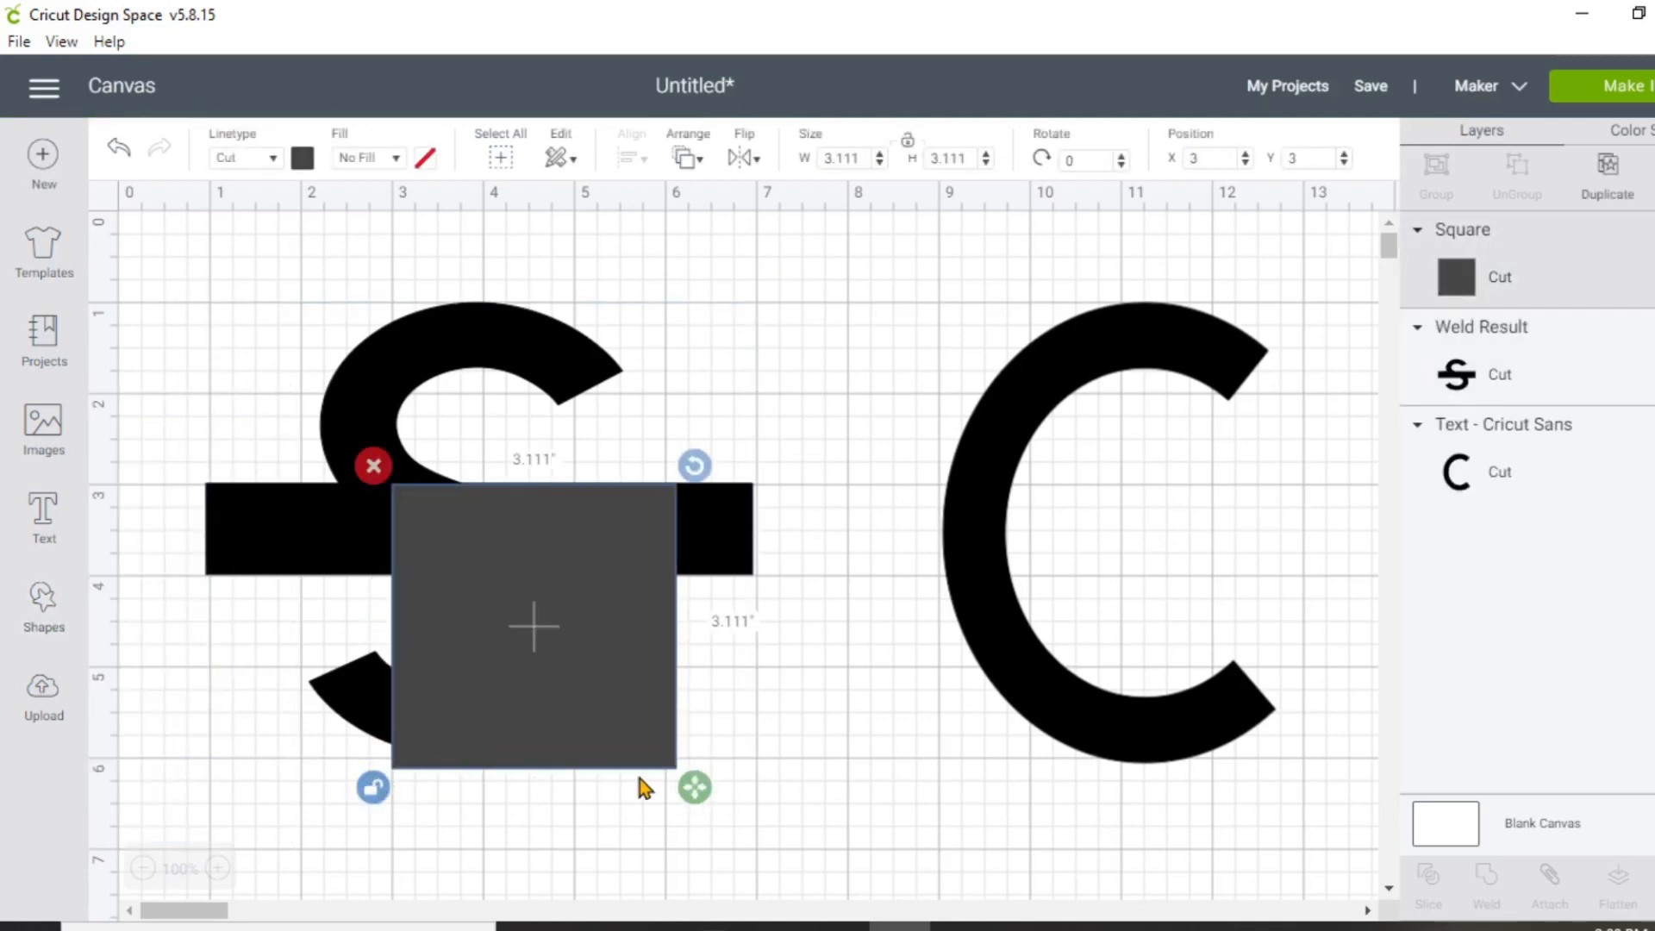
left_click_drag(695, 787, 903, 822)
left_click_drag(739, 756, 561, 788)
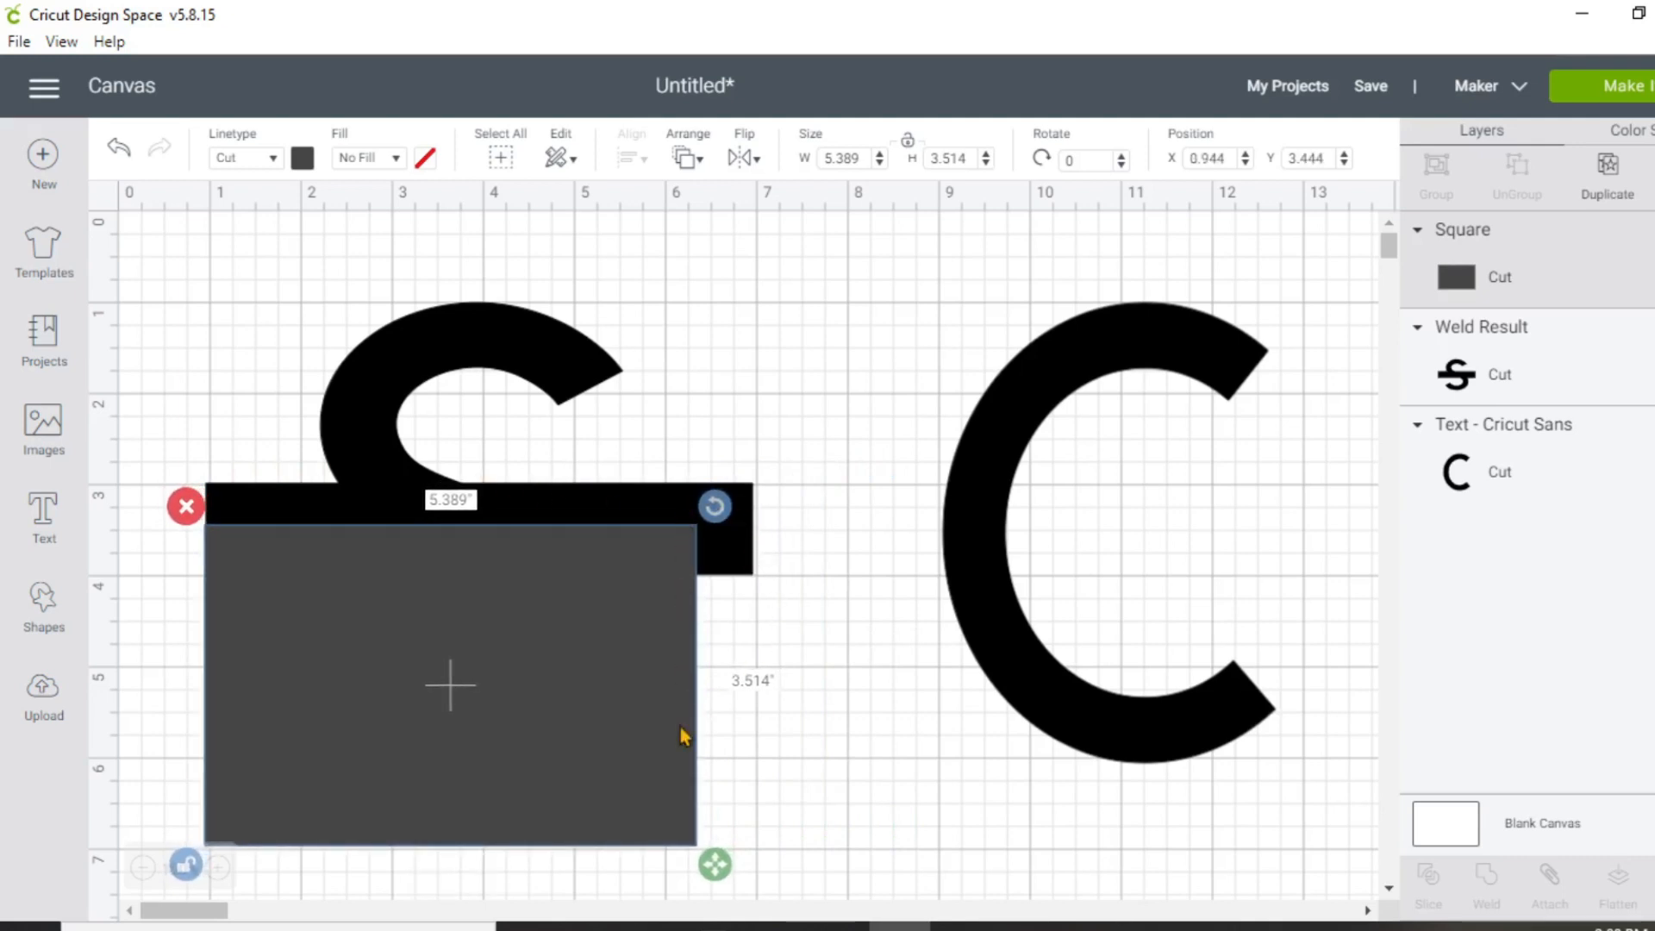
left_click_drag(716, 865, 776, 866)
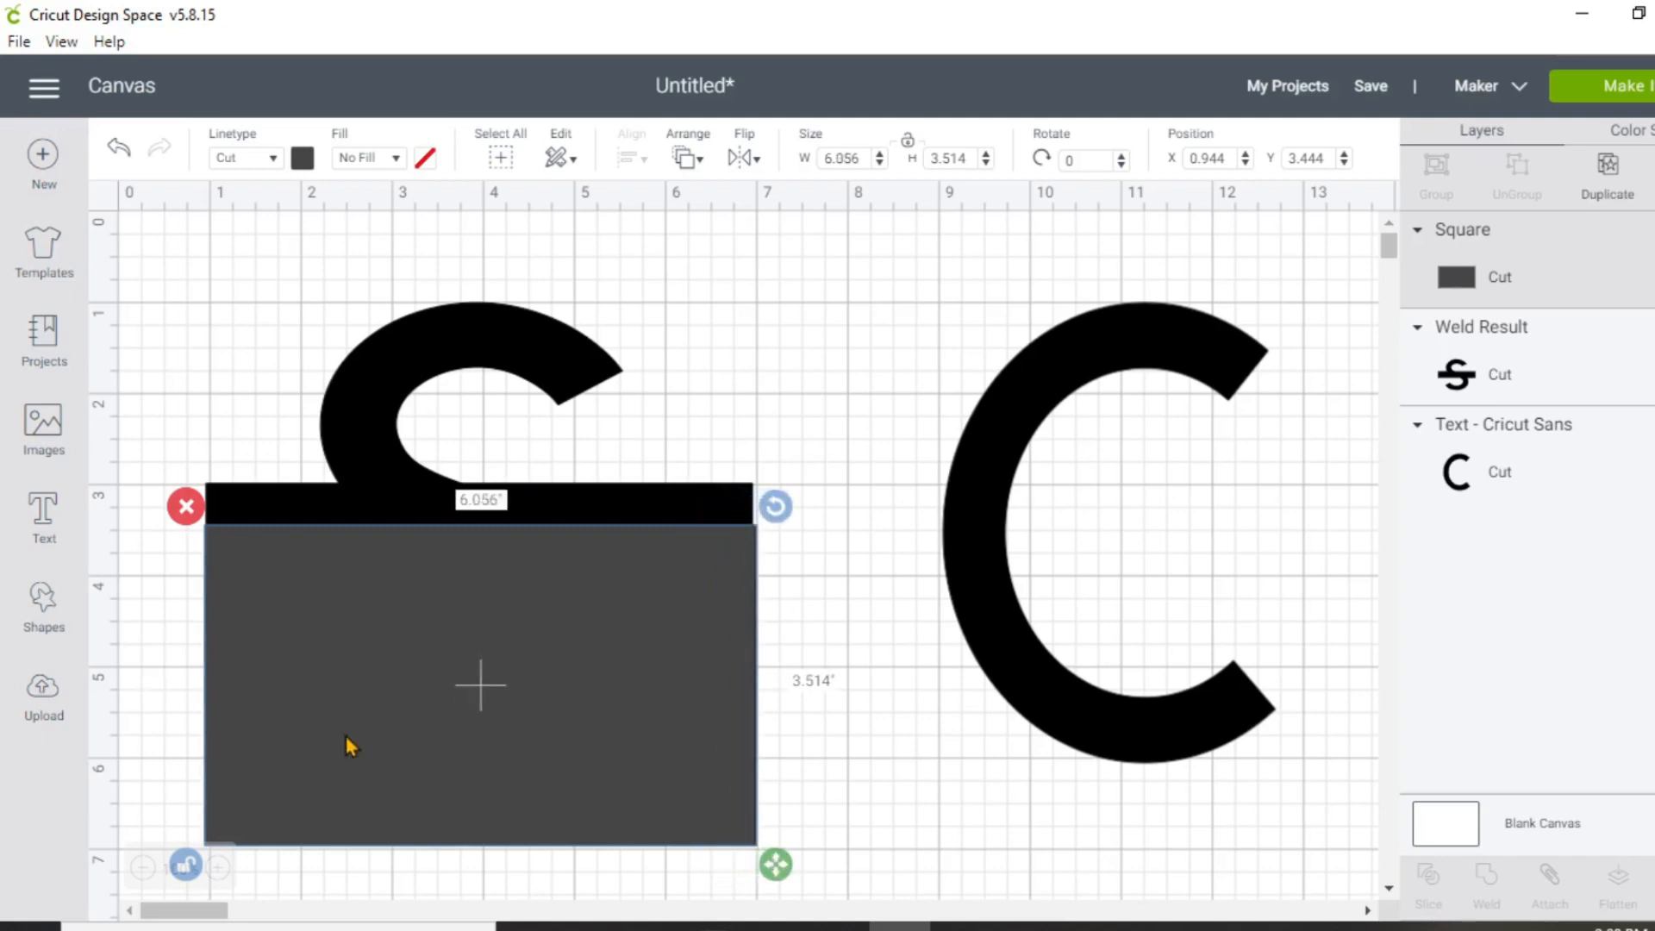
left_click(845, 725)
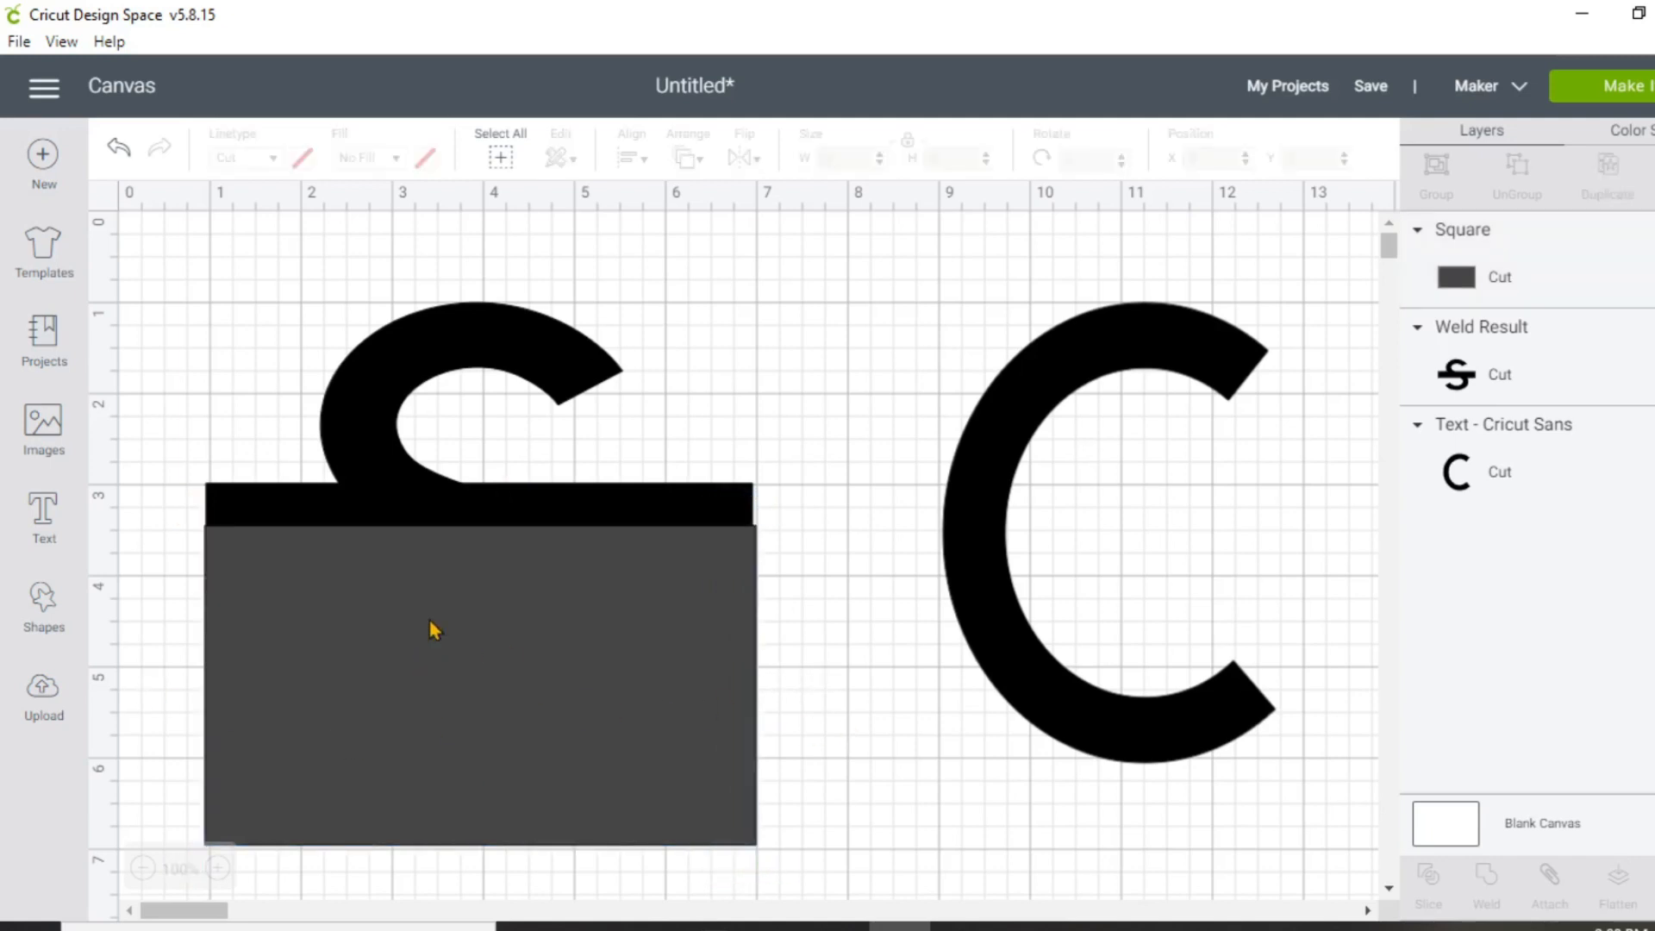
Step: Slice the barred S with the rectangle and delete the two gray leftover pieces
left_click(473, 351)
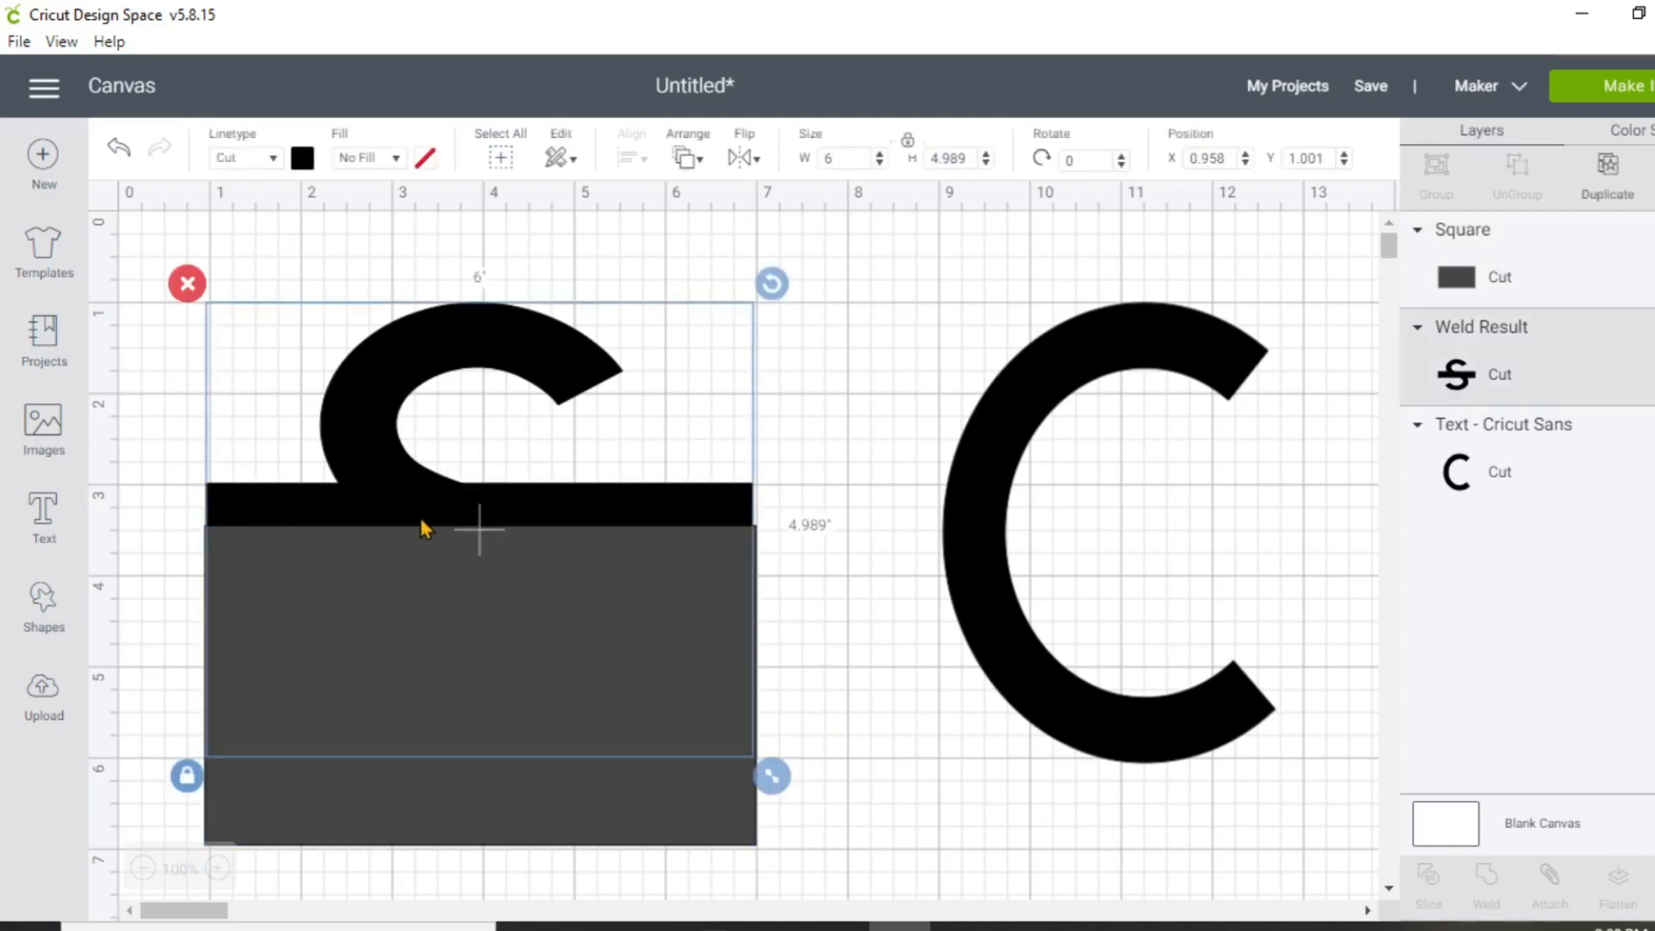
left_click(541, 834, "shift")
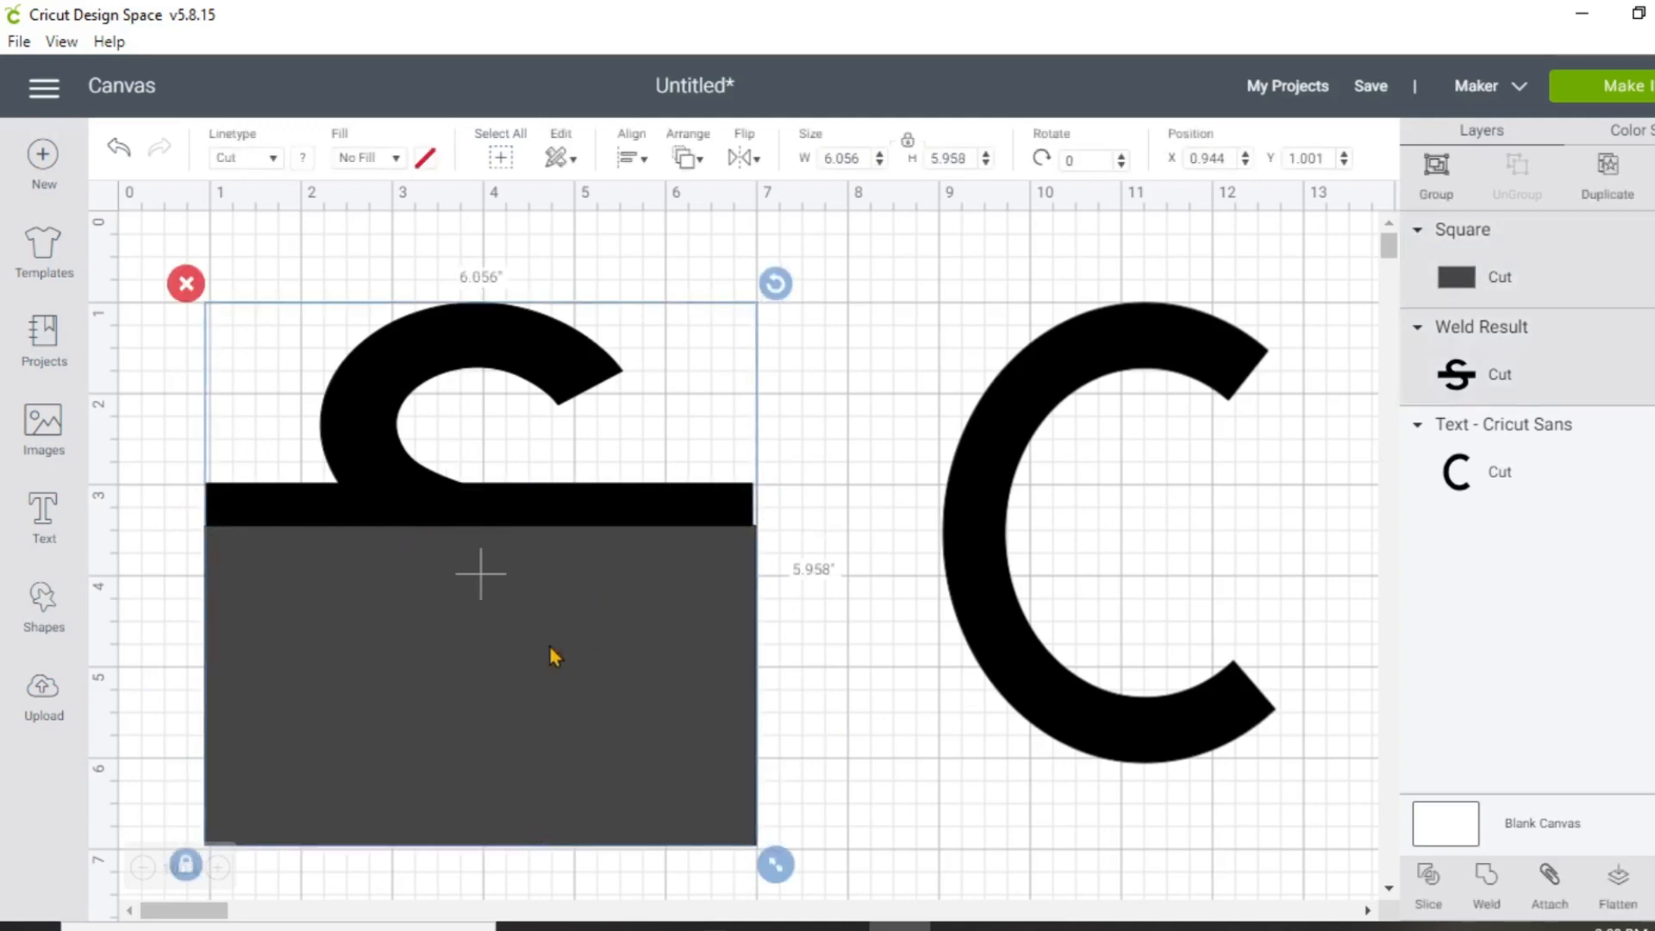
left_click(1438, 888)
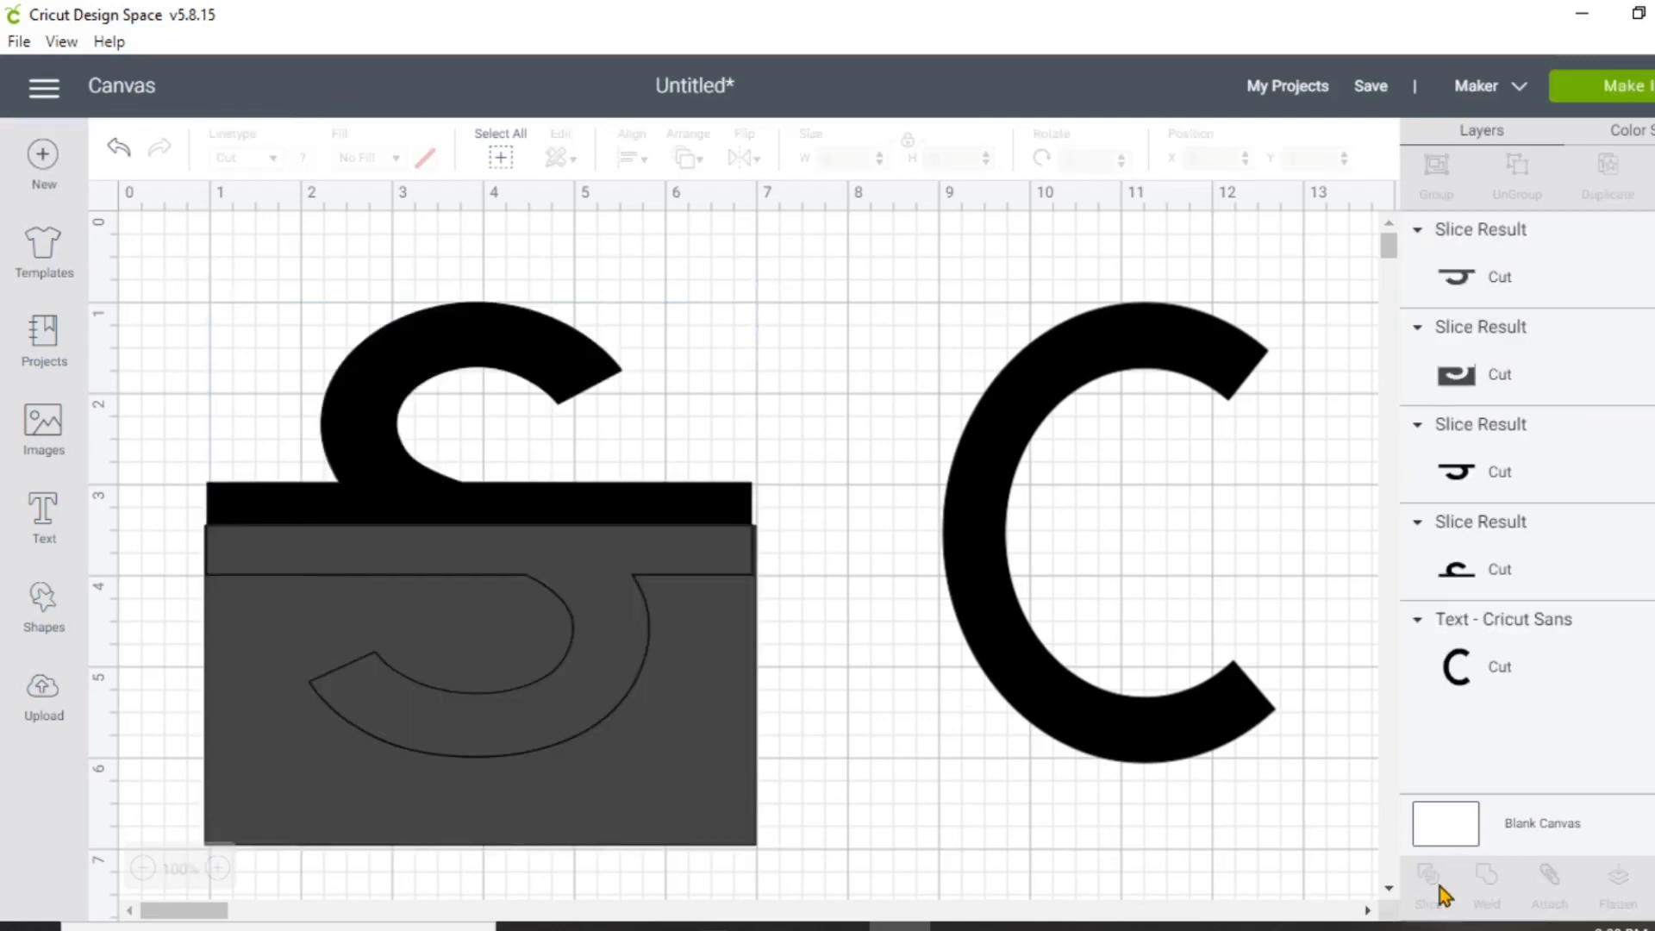
left_click(709, 697)
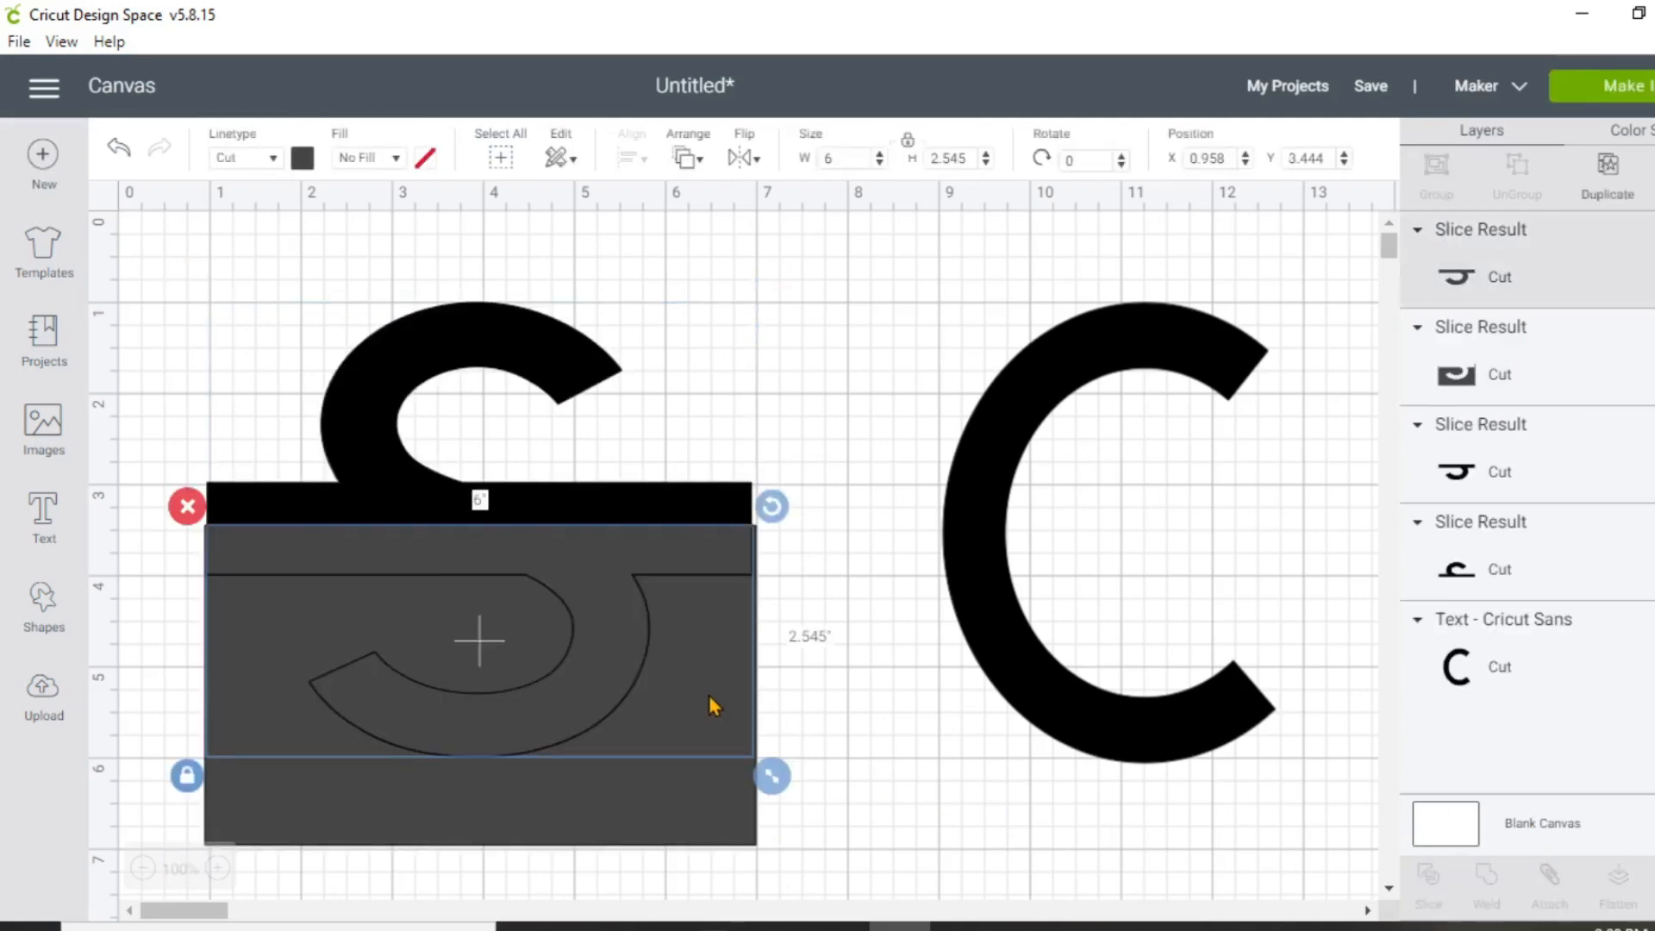
key("Delete")
left_click(692, 804)
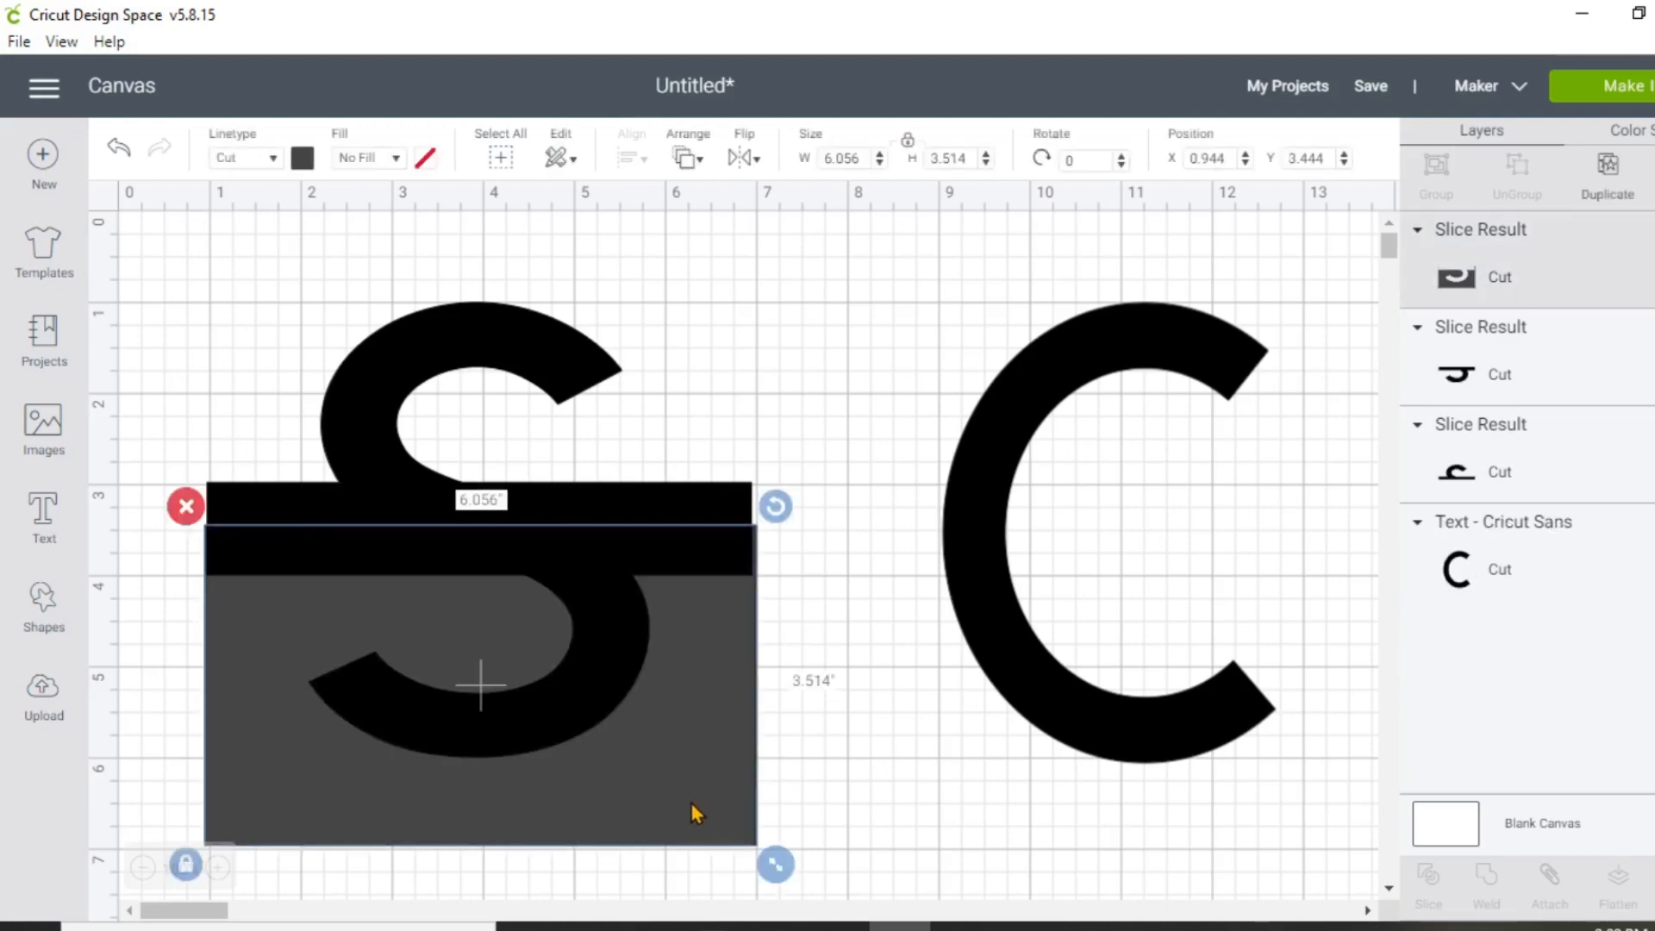
key("Delete")
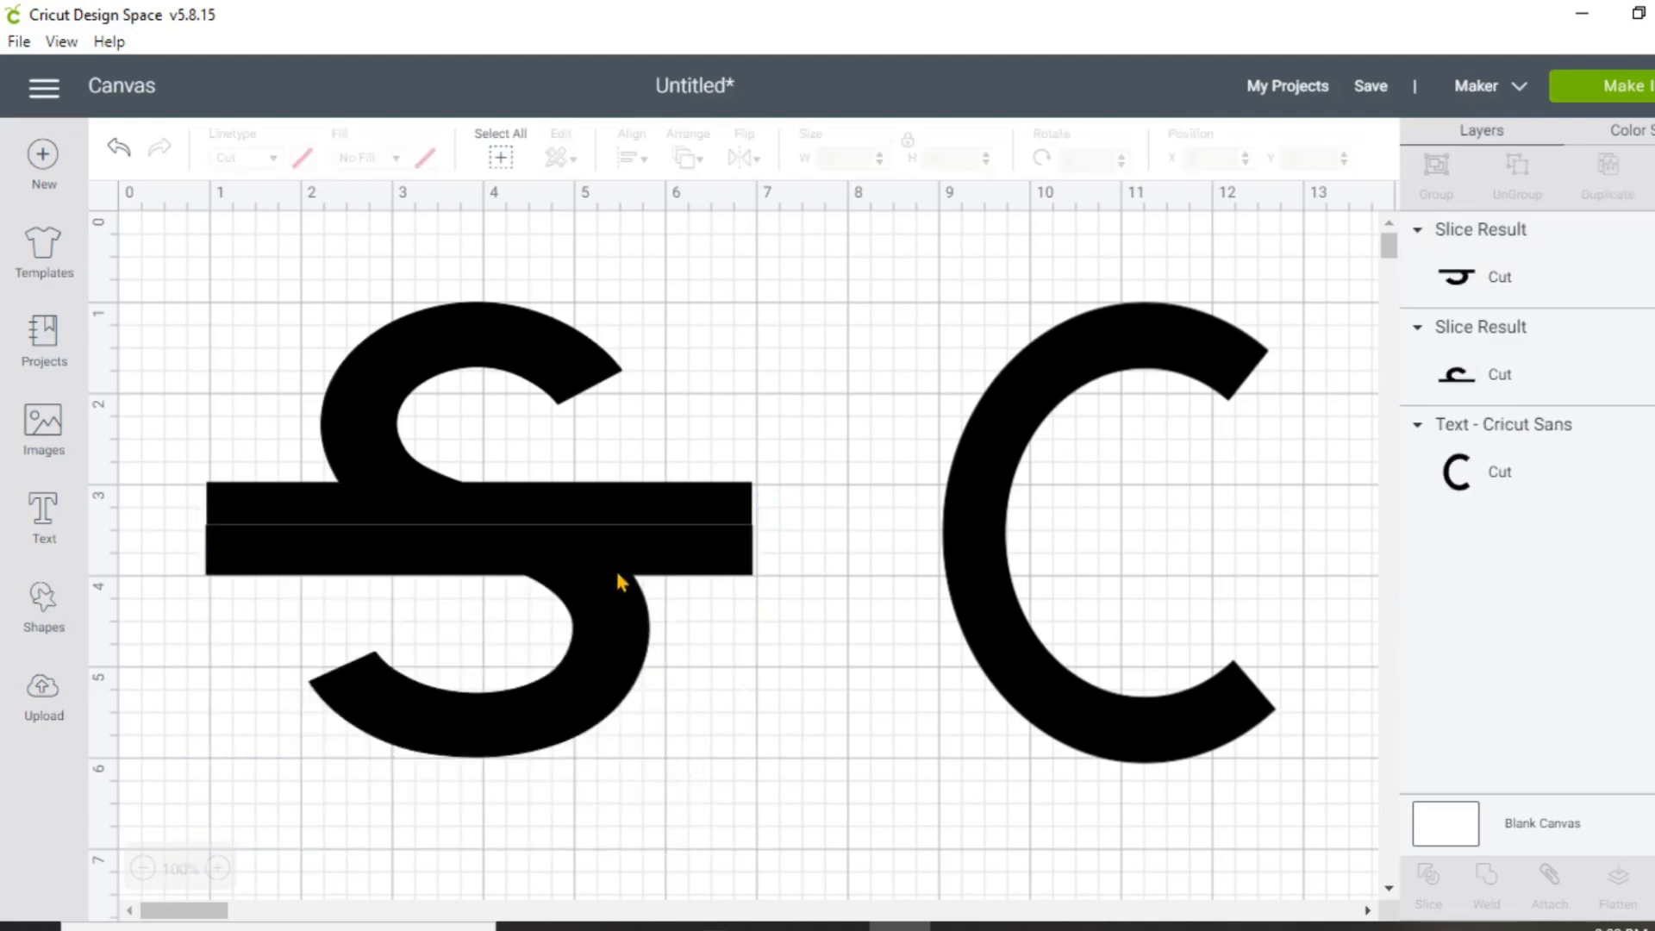
Step: Move the lower half of the S straight down to about Y 4.844, opening a gap between the two bars
left_click(619, 579)
key("Down")
key("Down")
key("Down")
key("Down")
key("Down")
key("Down")
key("Down")
key("Down")
key("Down")
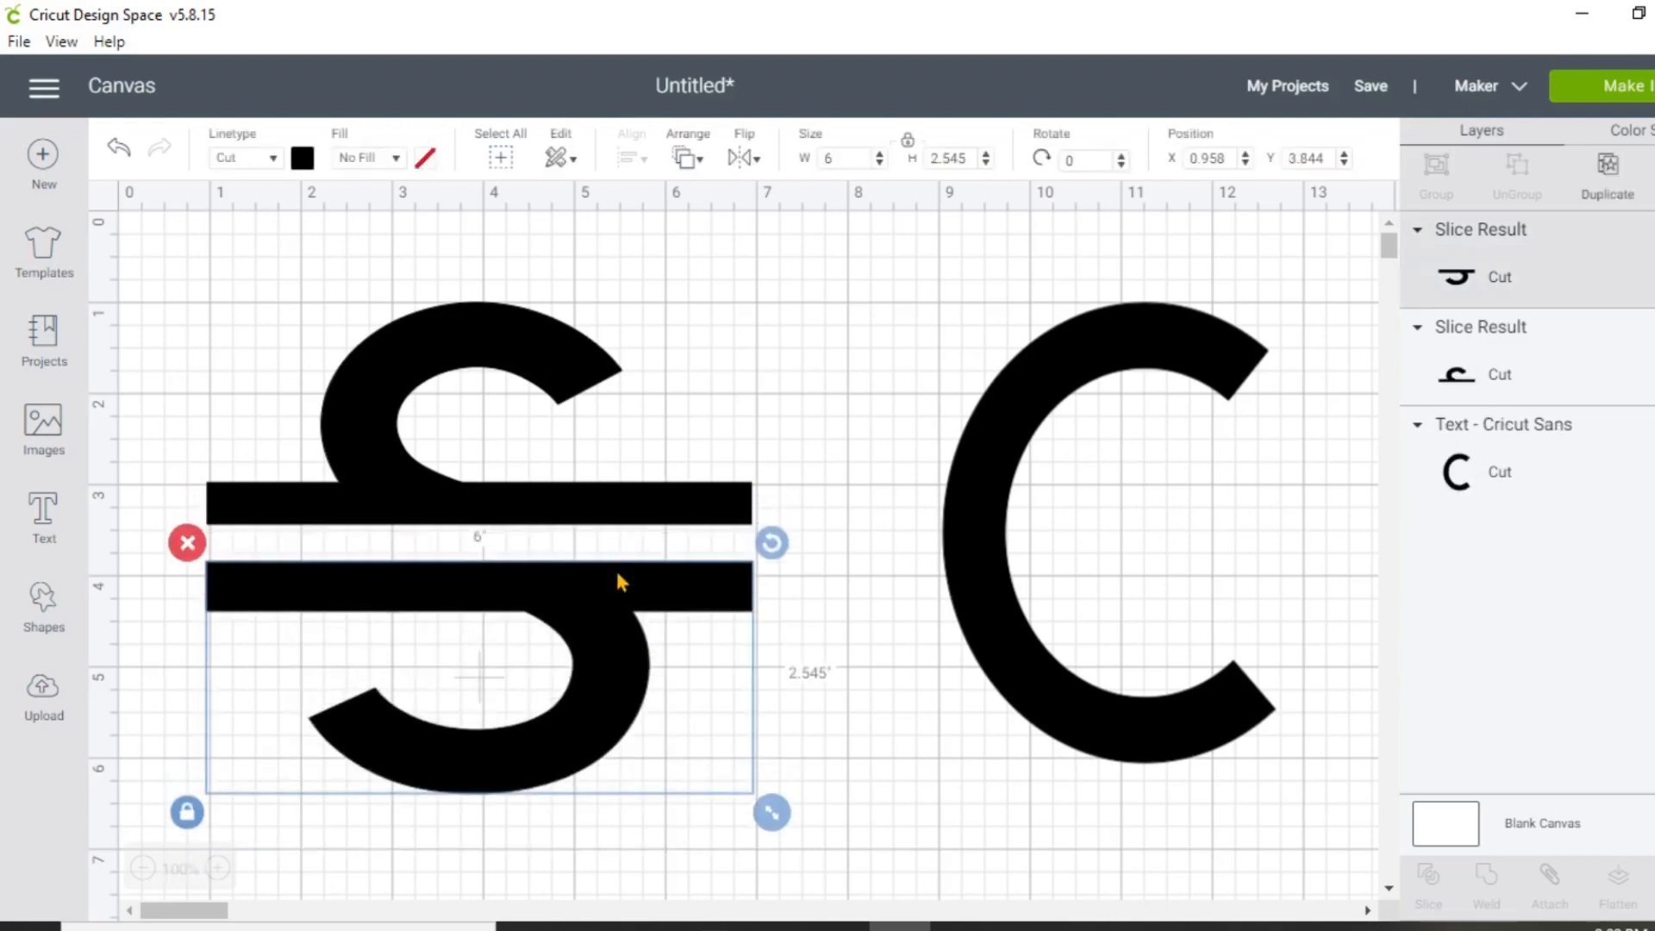
key("Down")
key("Down")
key("Down")
key("Down")
key("Down")
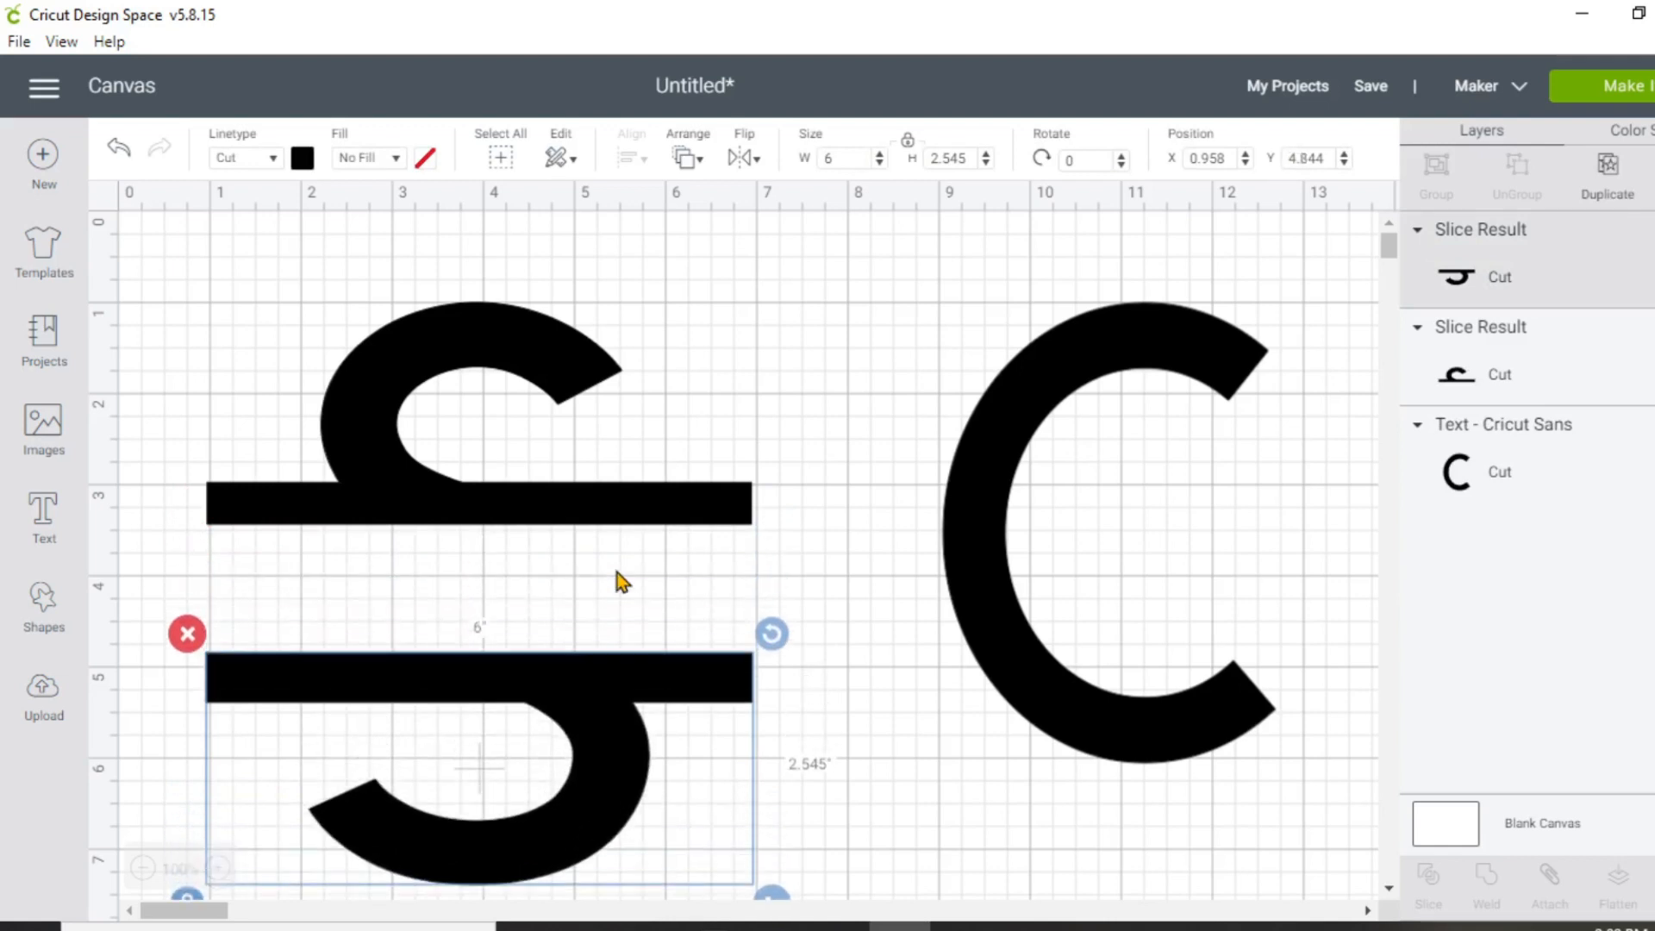
left_click(856, 597)
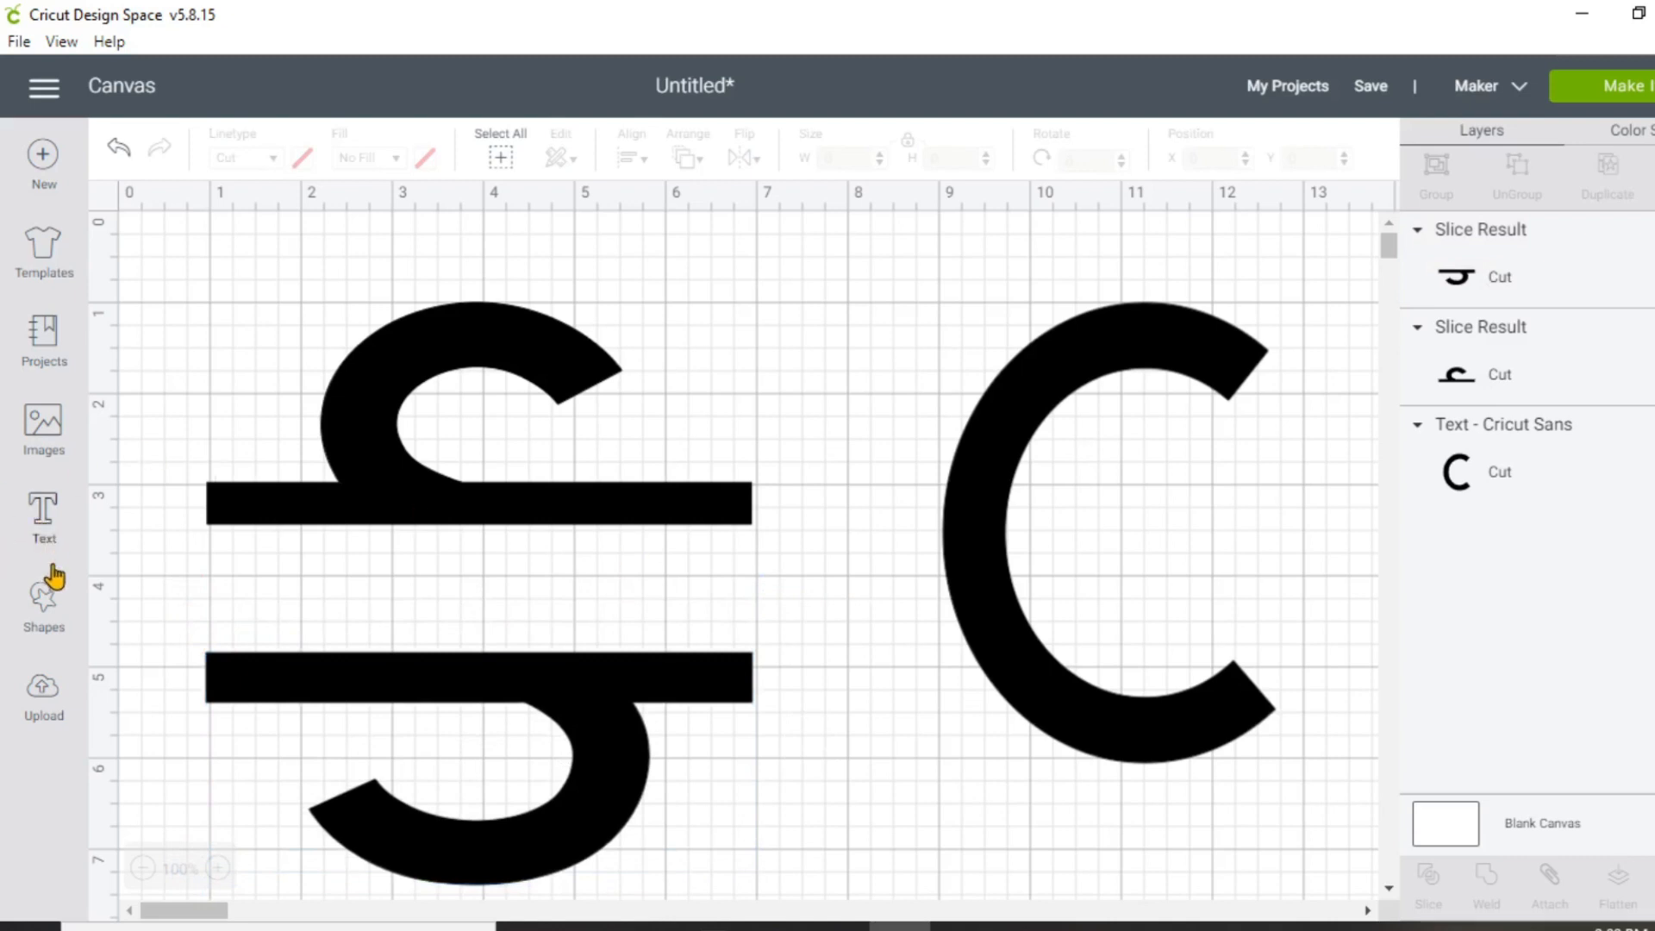
Step: Add a square and resize it into a bar 6 inches wide and 1 inch high
left_click(49, 634)
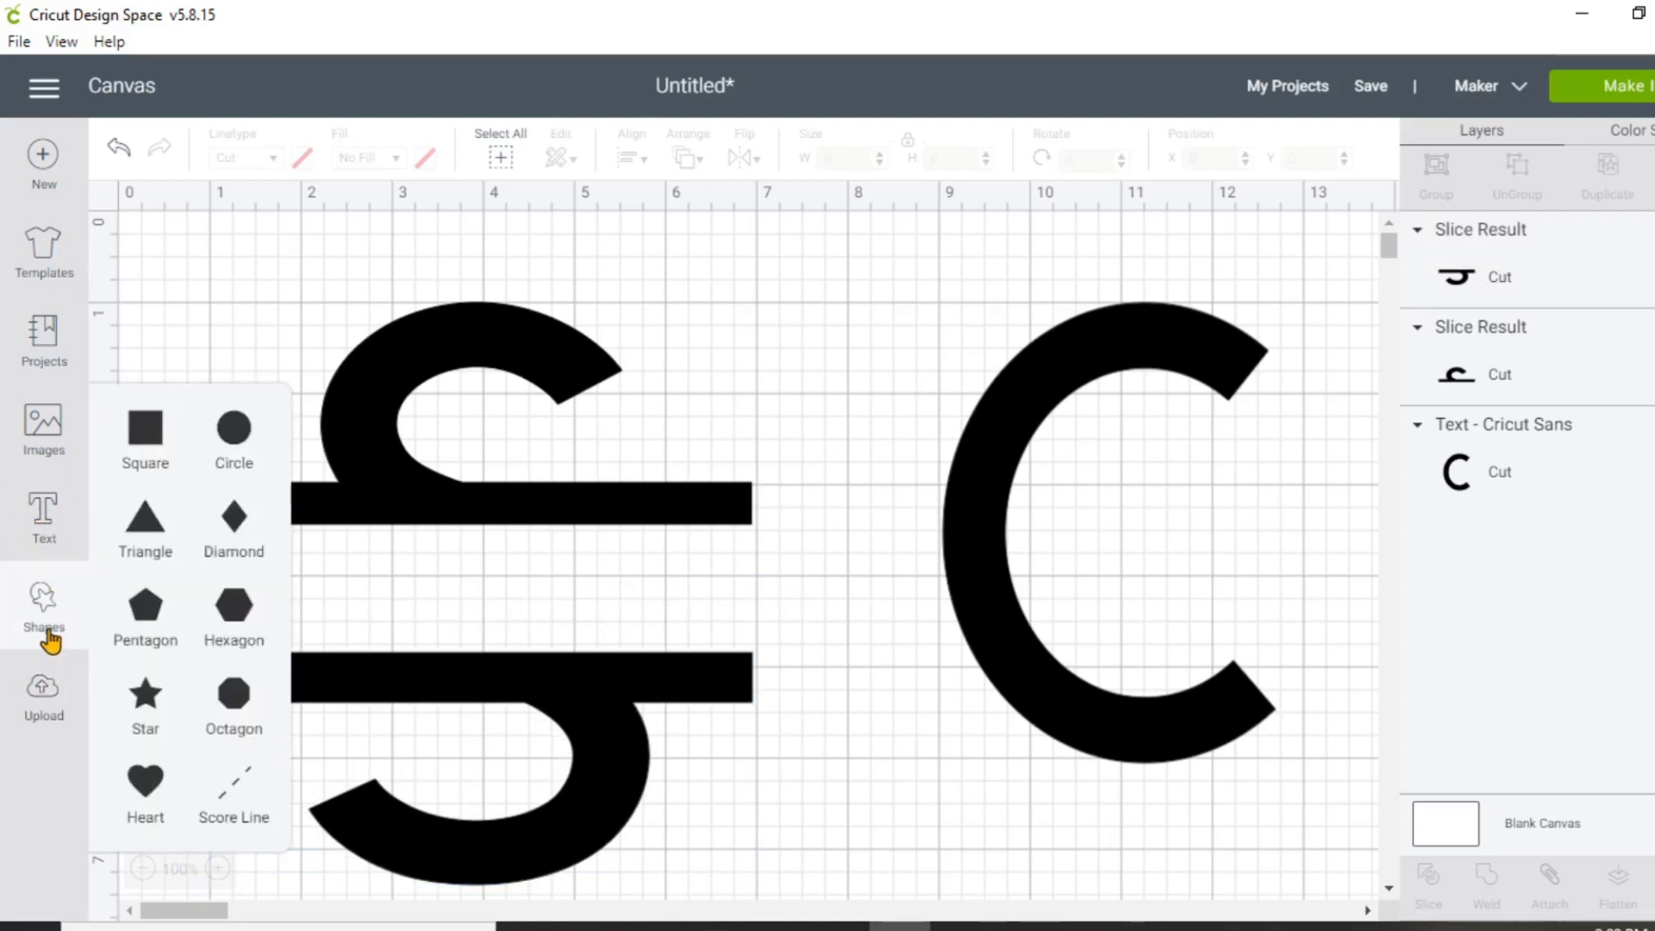
left_click(143, 435)
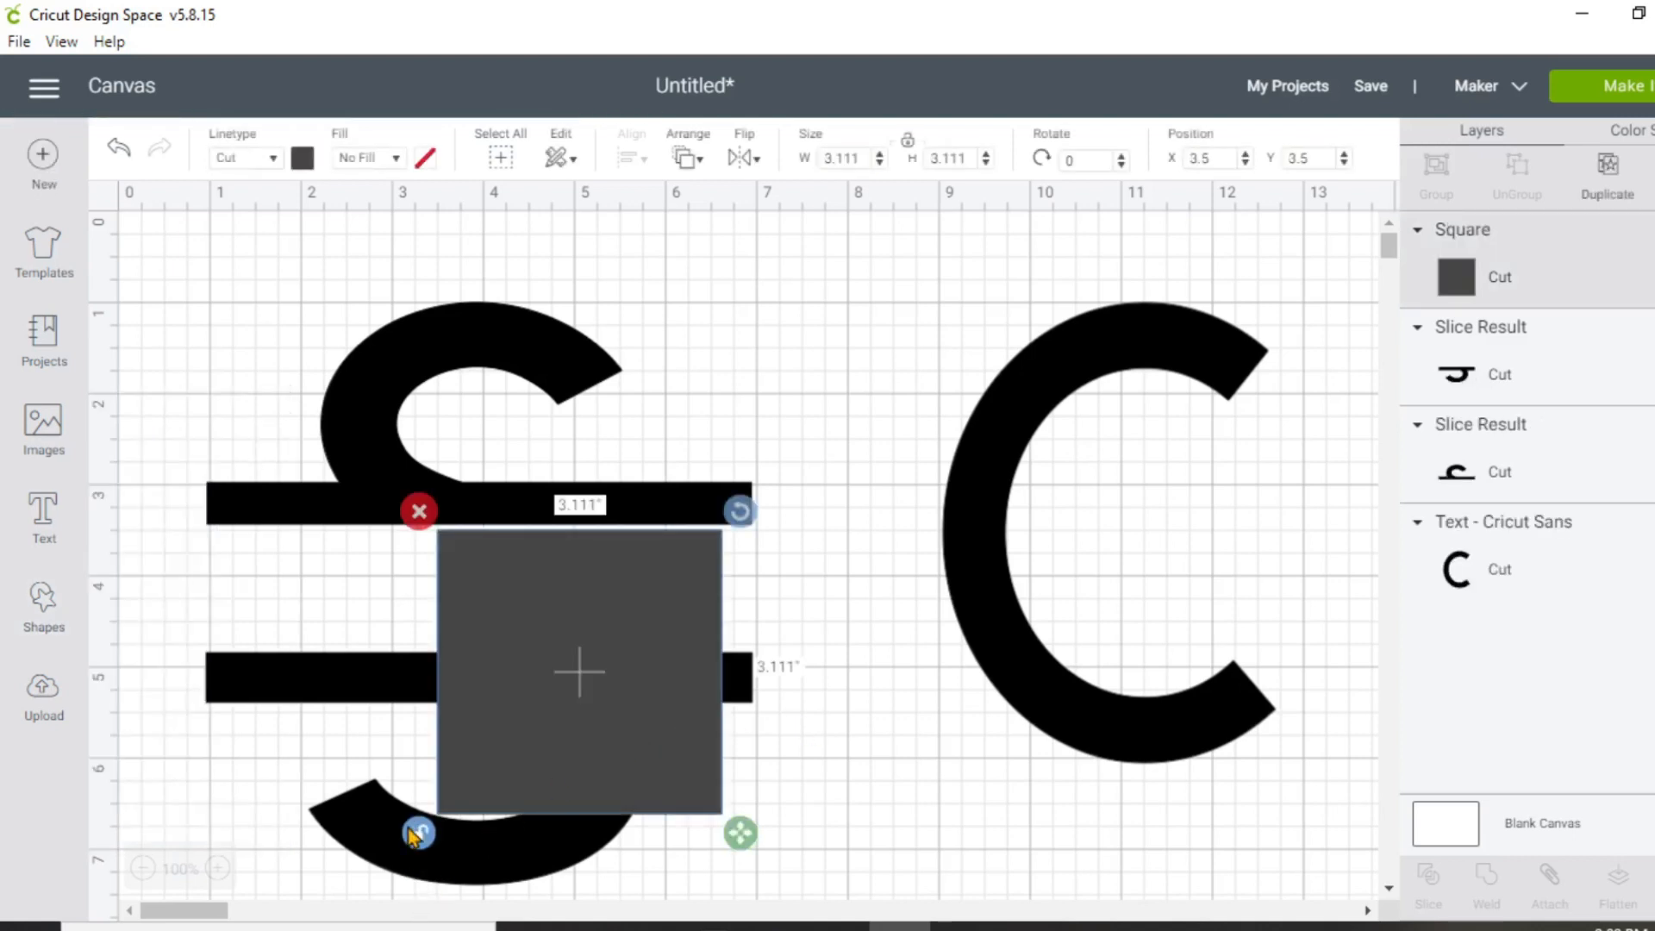
left_click(830, 163)
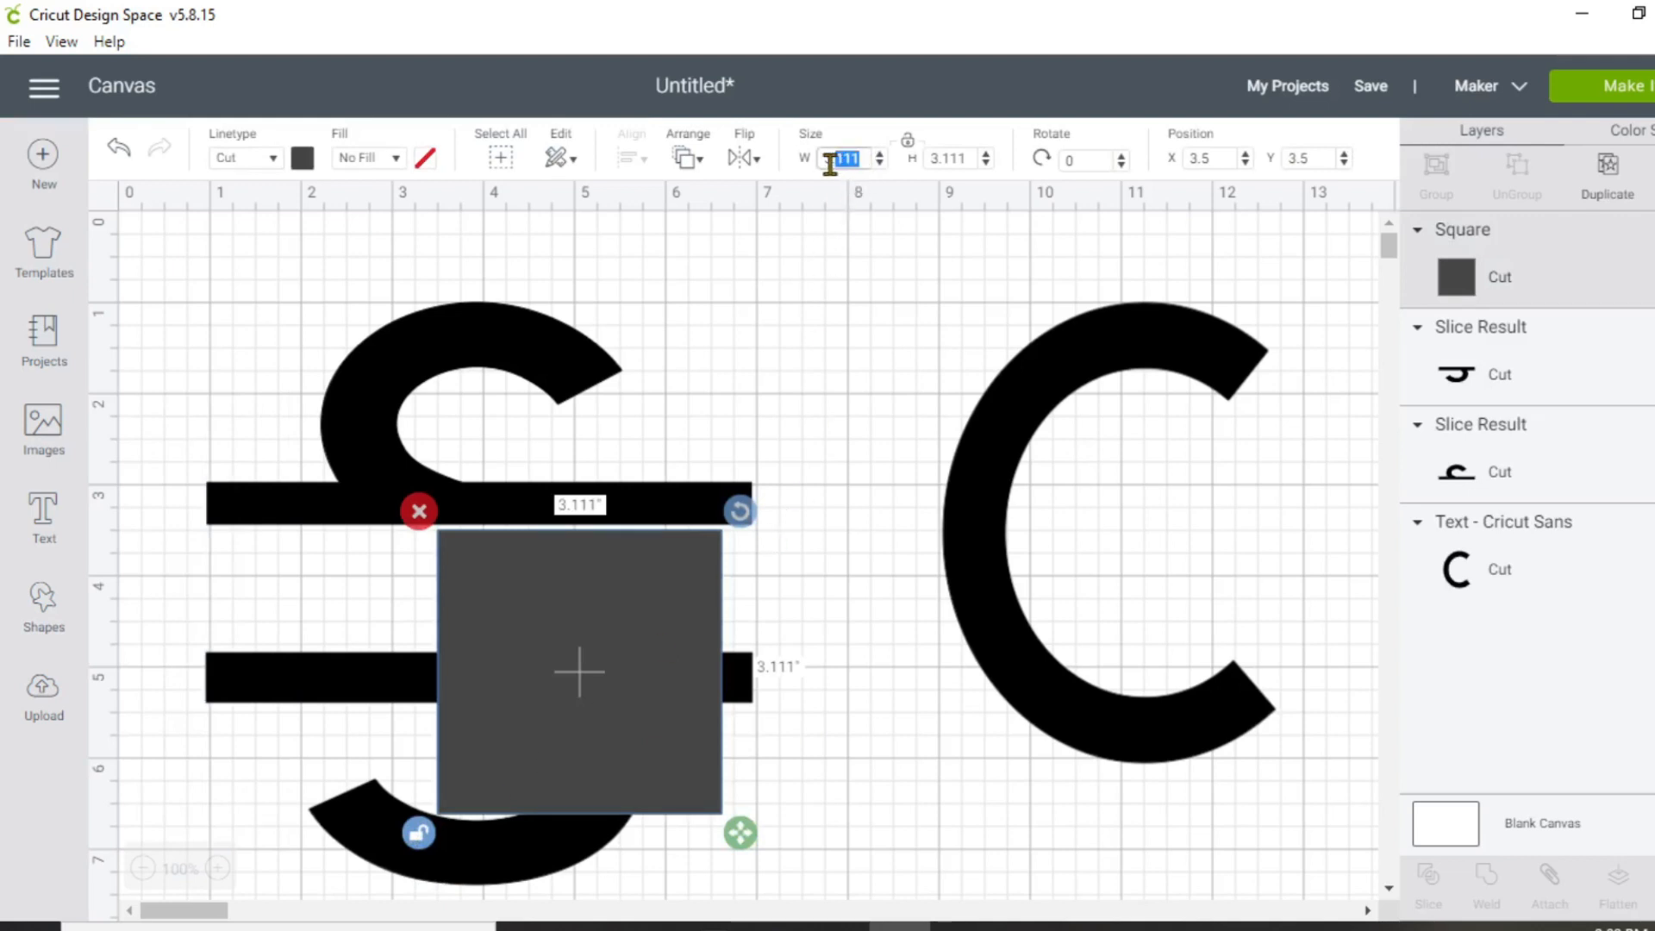
type("6")
left_click(925, 159)
key("BackSpace")
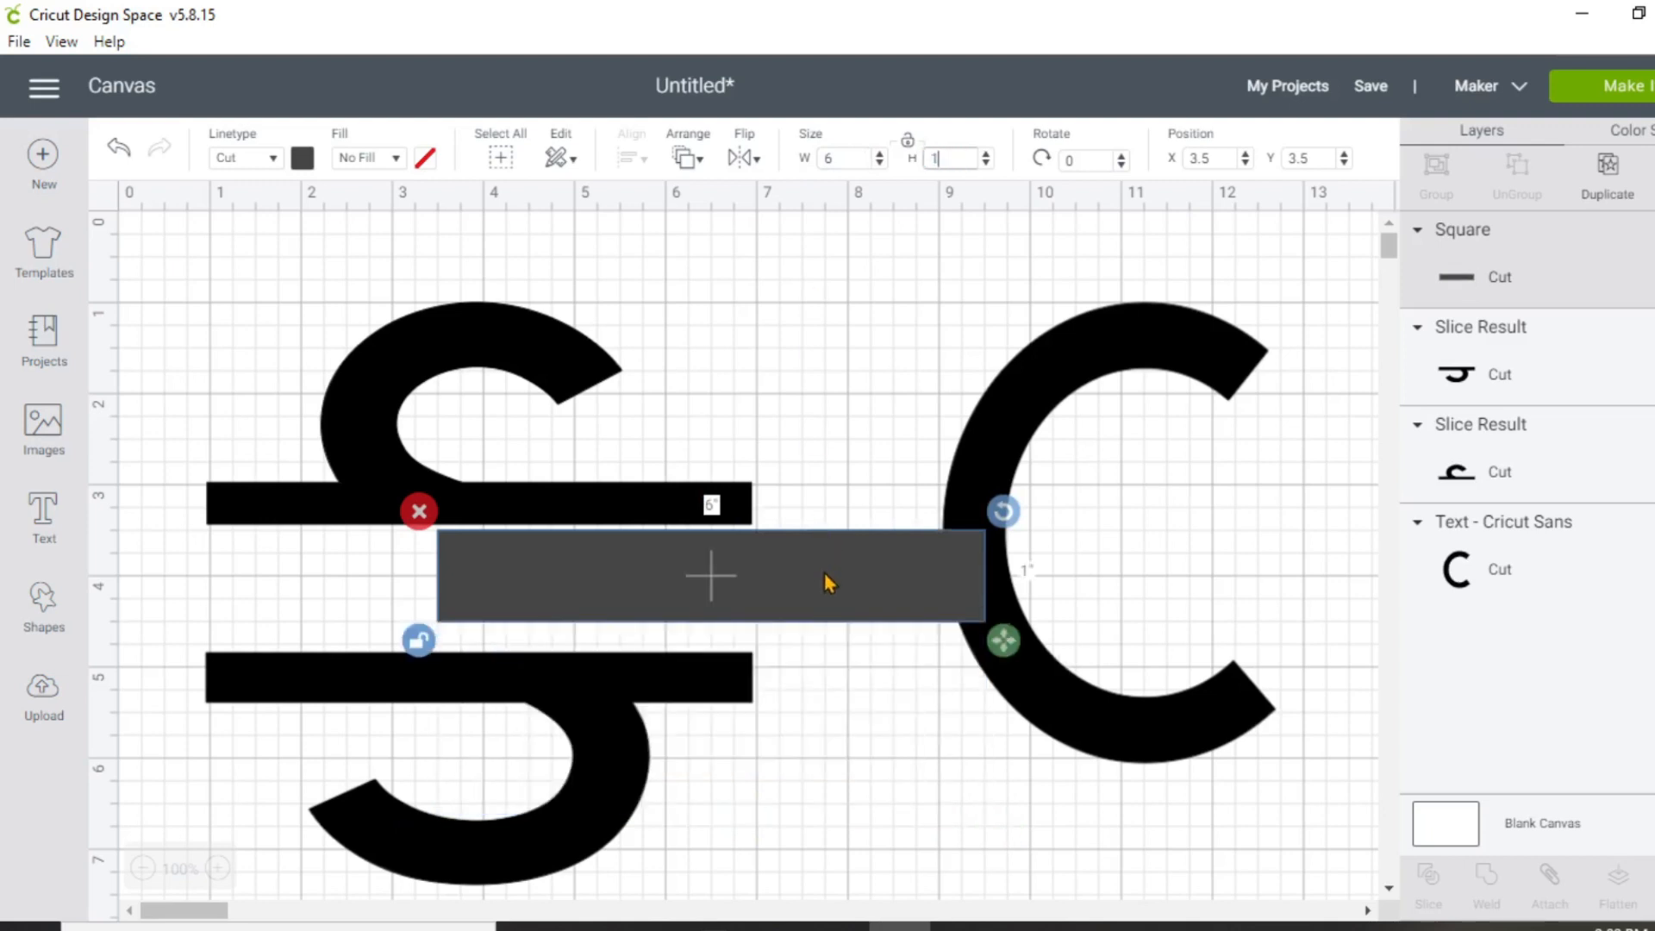
Step: Place the bar across the middle of the C at about Y 3.04 and center the two horizontally
left_click_drag(830, 580, 1231, 532)
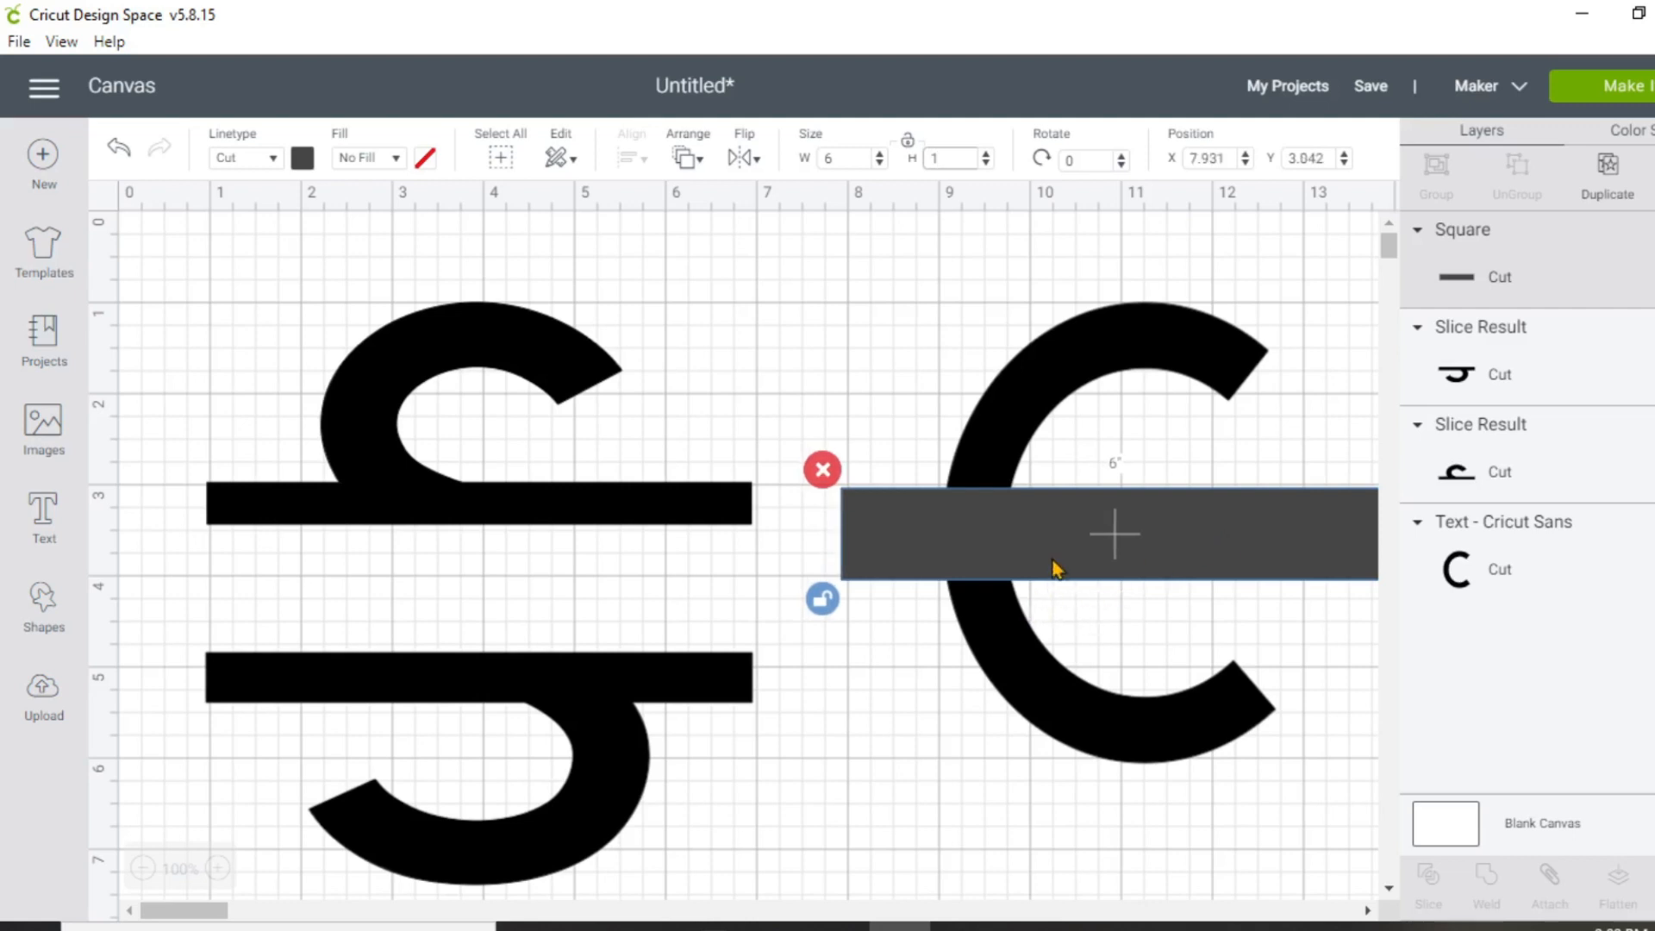
left_click(1114, 408)
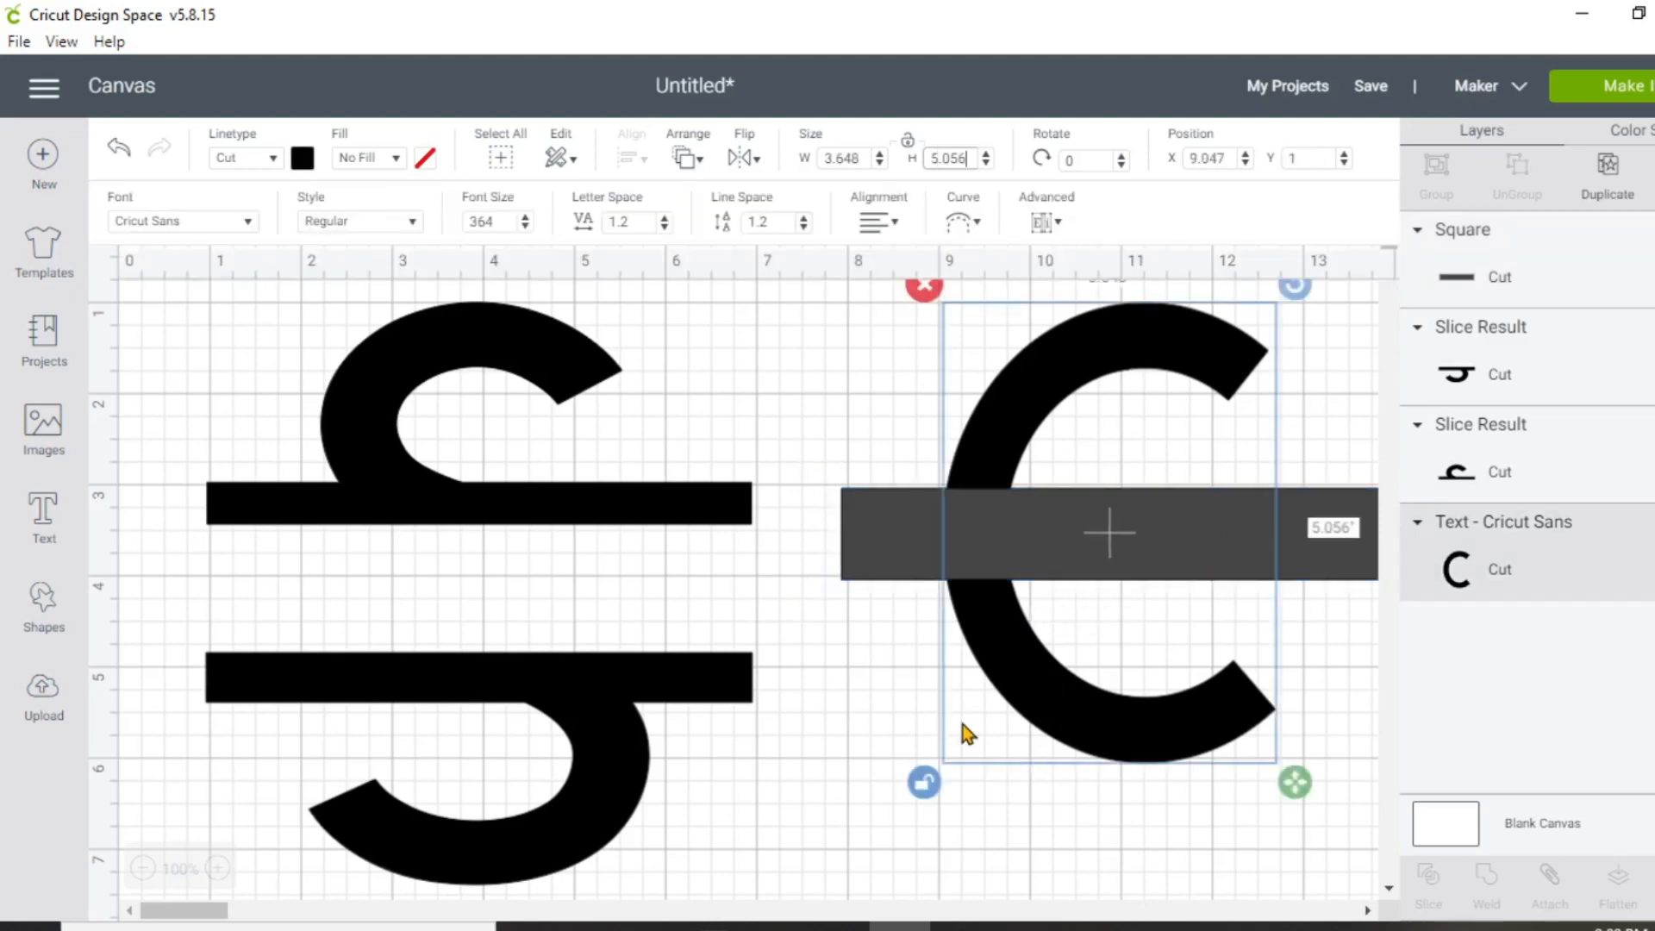
left_click(894, 552, "shift")
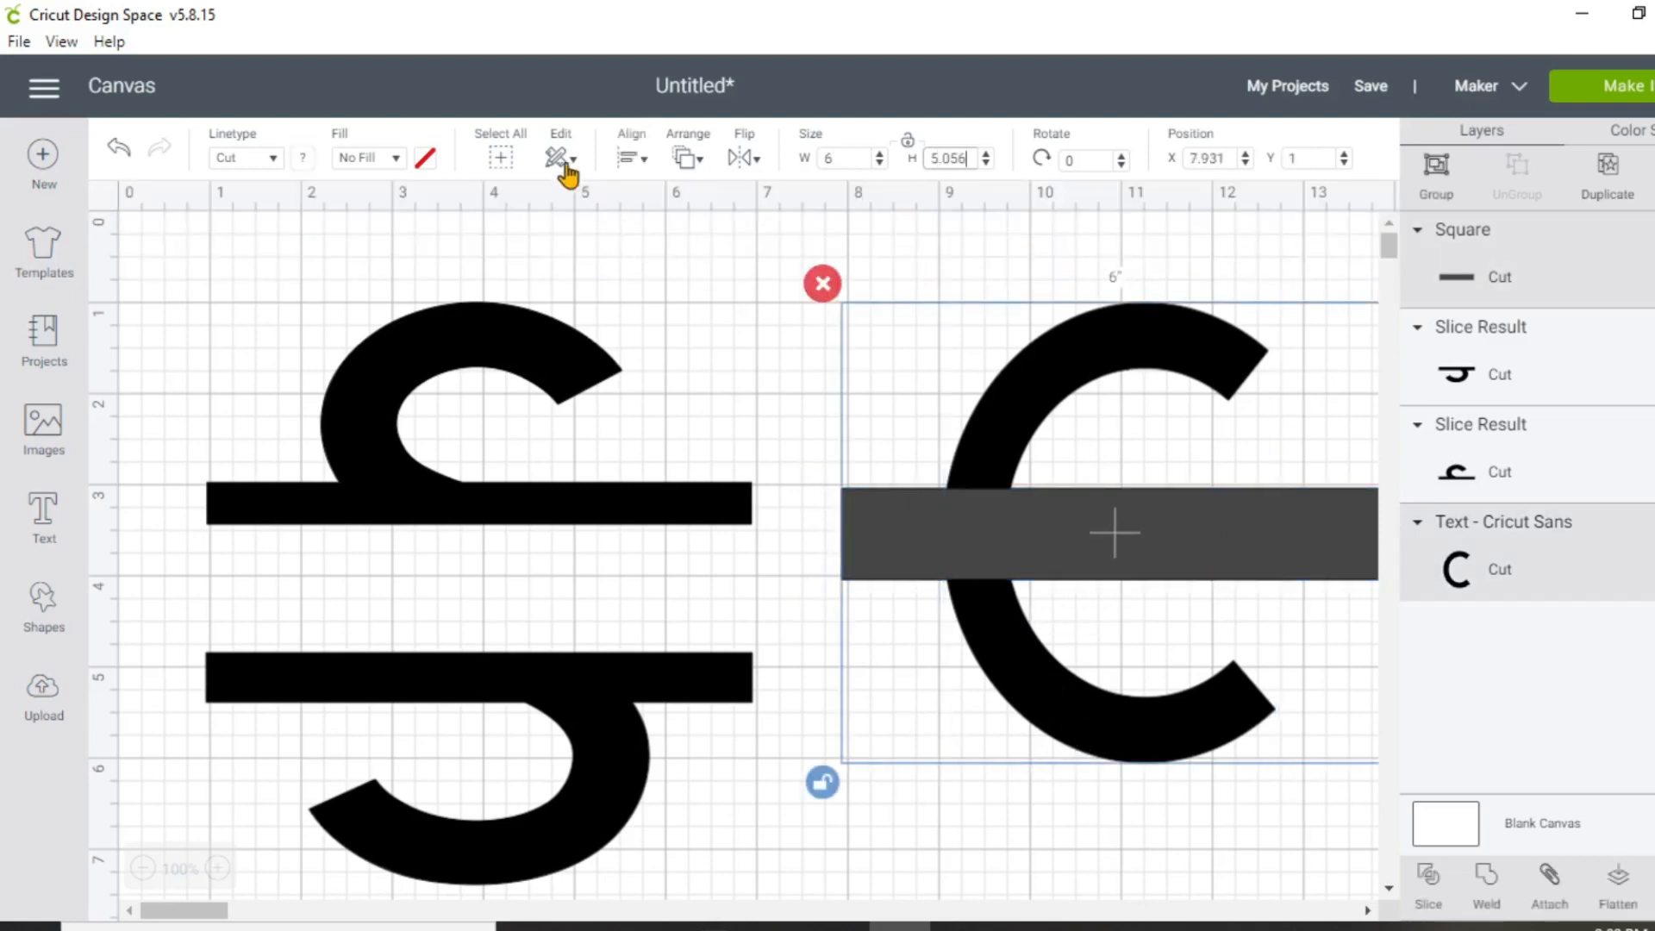
left_click(639, 161)
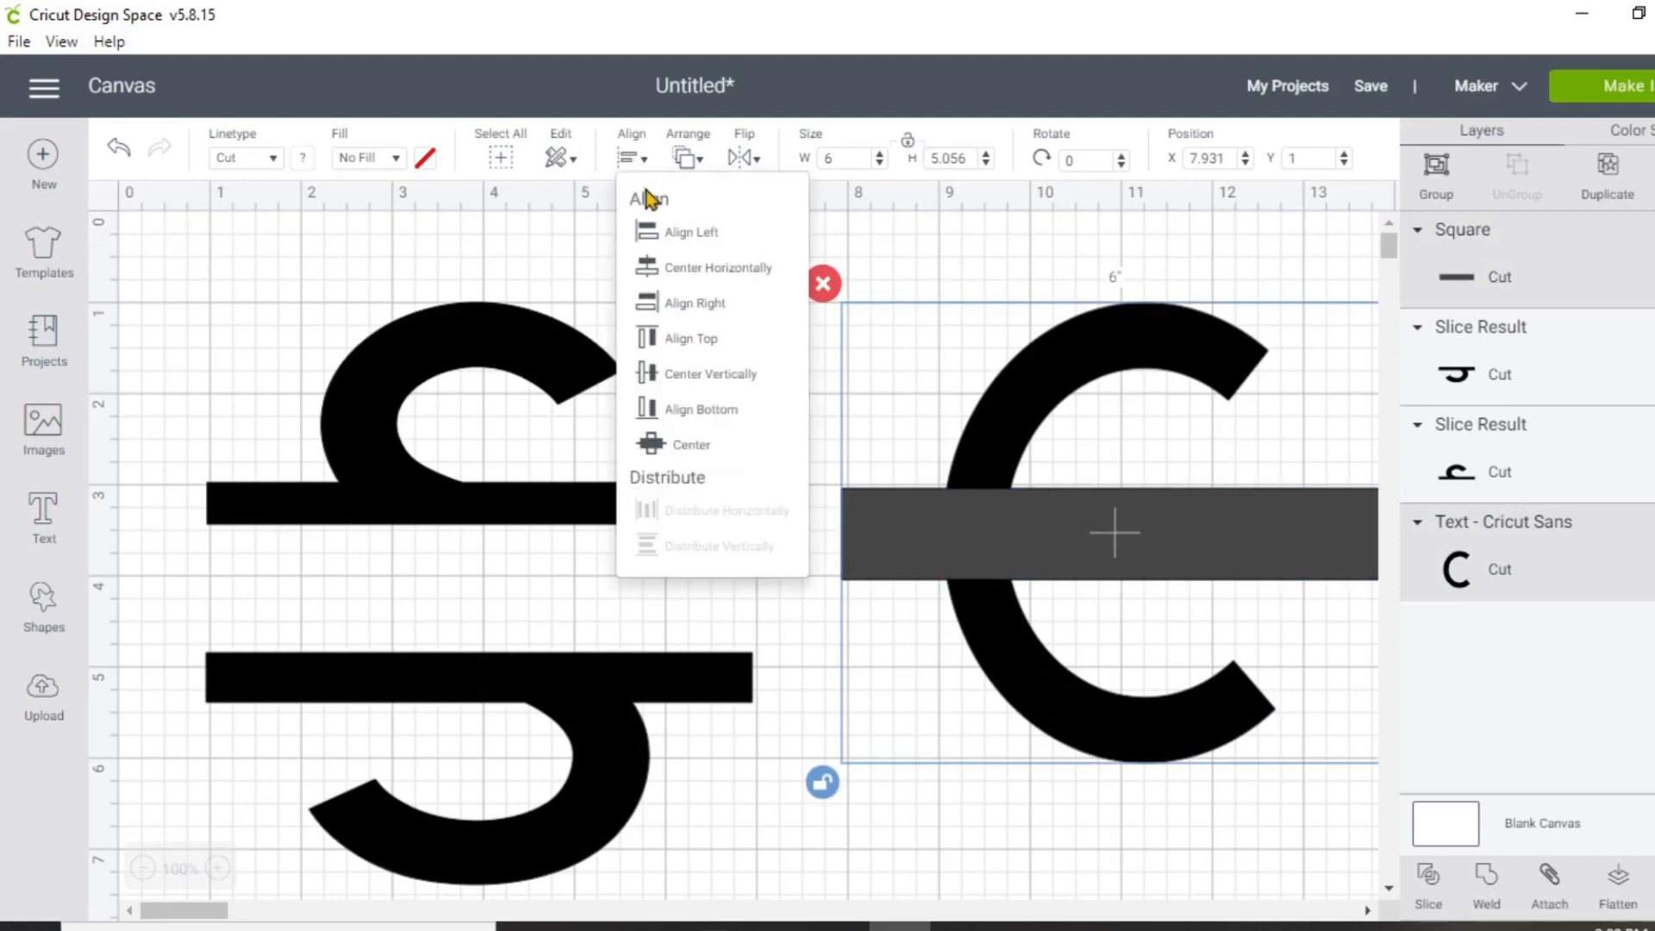
left_click(685, 267)
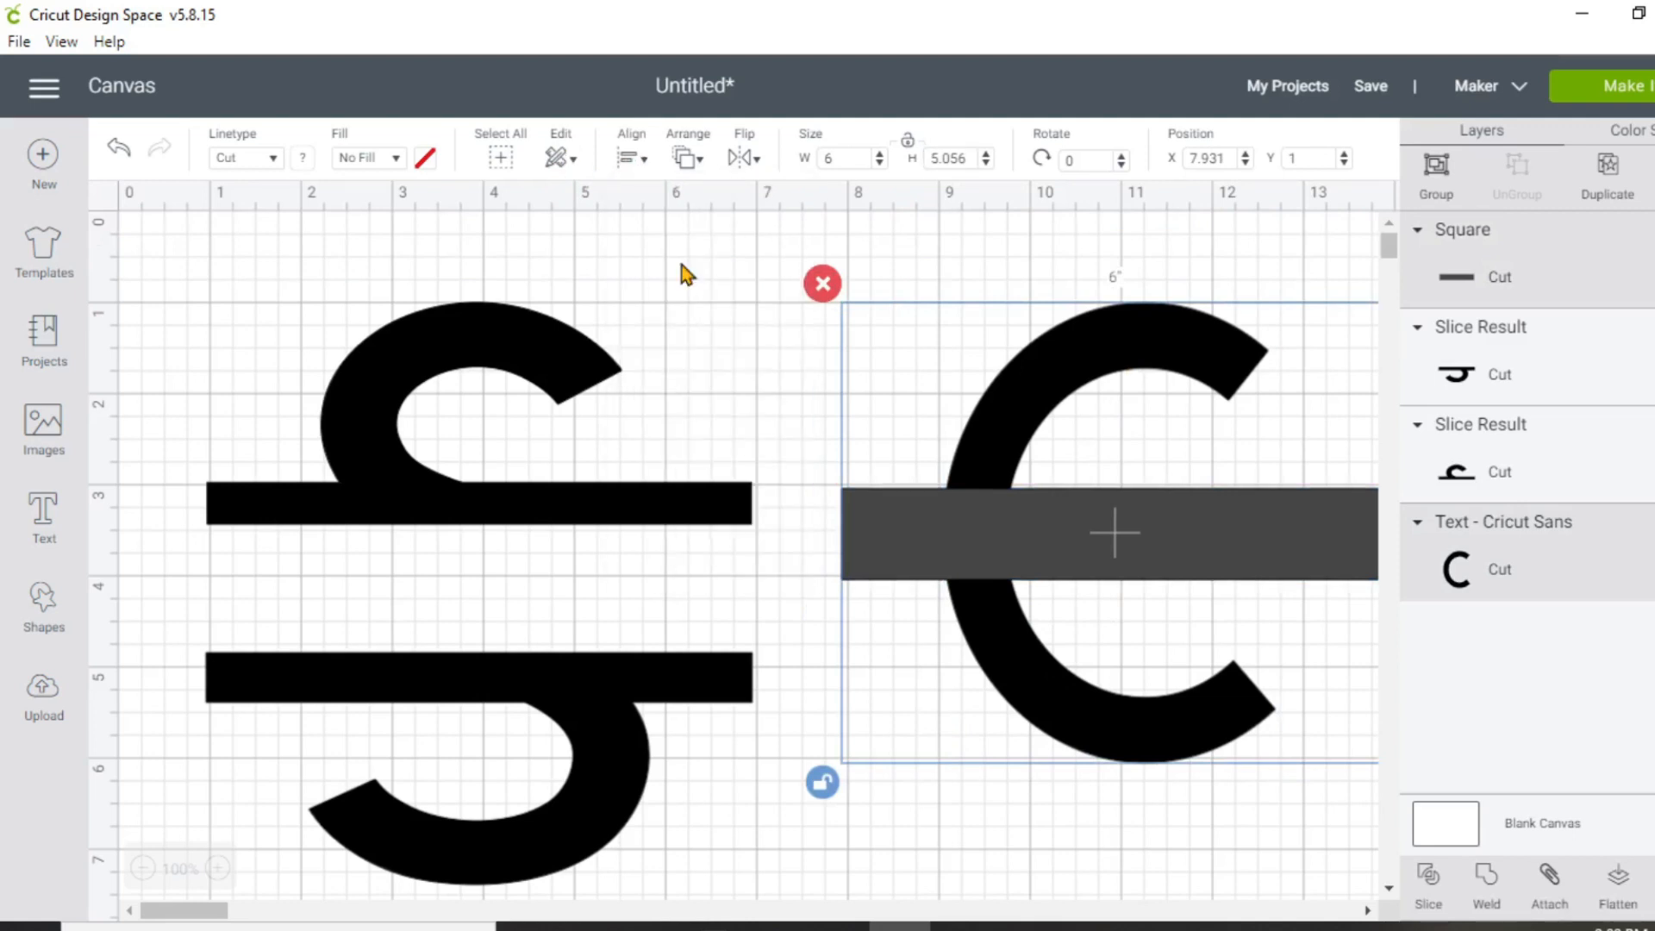
left_click(929, 829)
Step: Weld the bar and the letter C into one shape
left_click(986, 535)
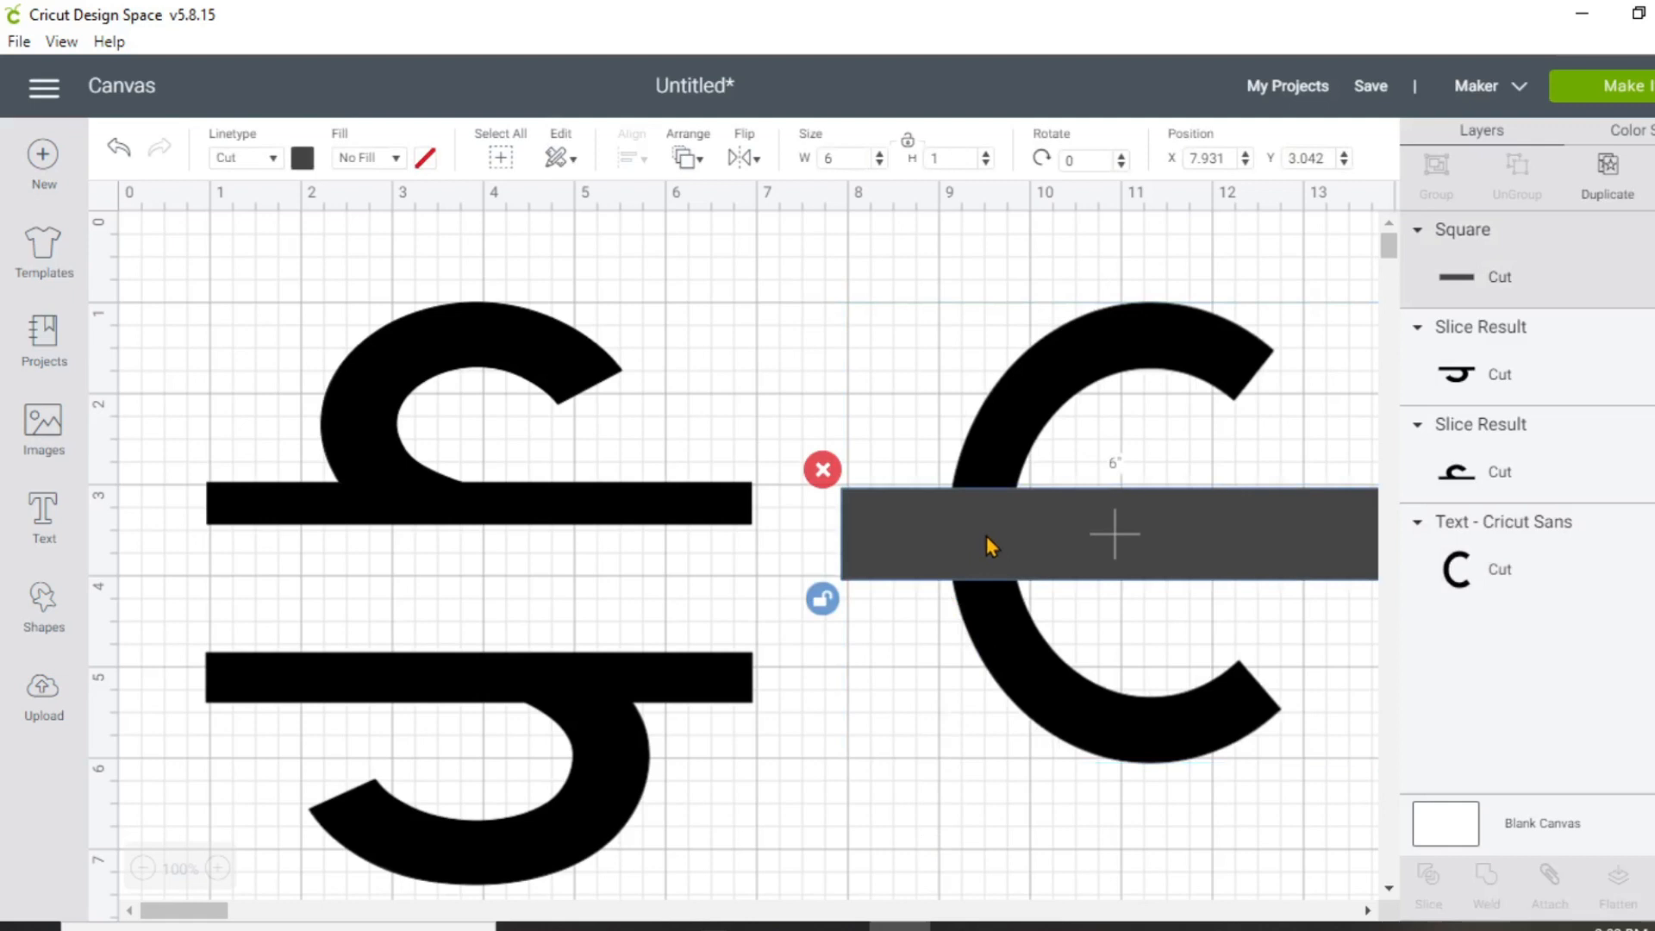
left_click(1068, 382, "shift")
left_click(1485, 879)
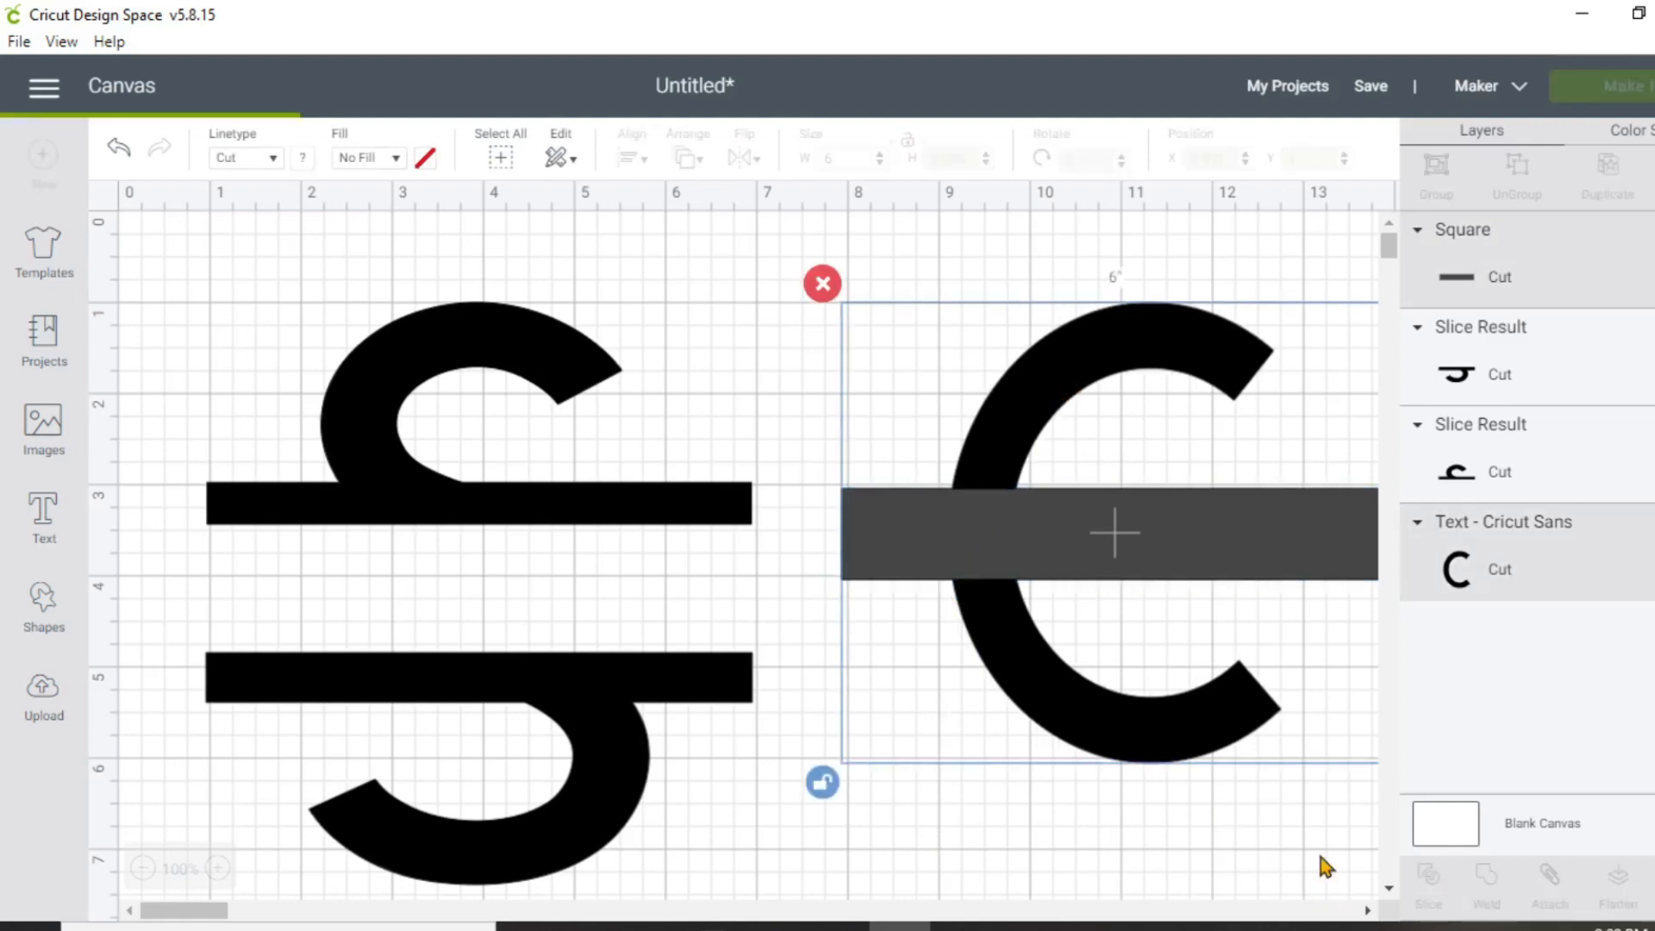
Step: Add a square and stretch it to about 6.14 inches wide, covering the lower half of the barred C from about Y 3.47
left_click(44, 614)
left_click(158, 457)
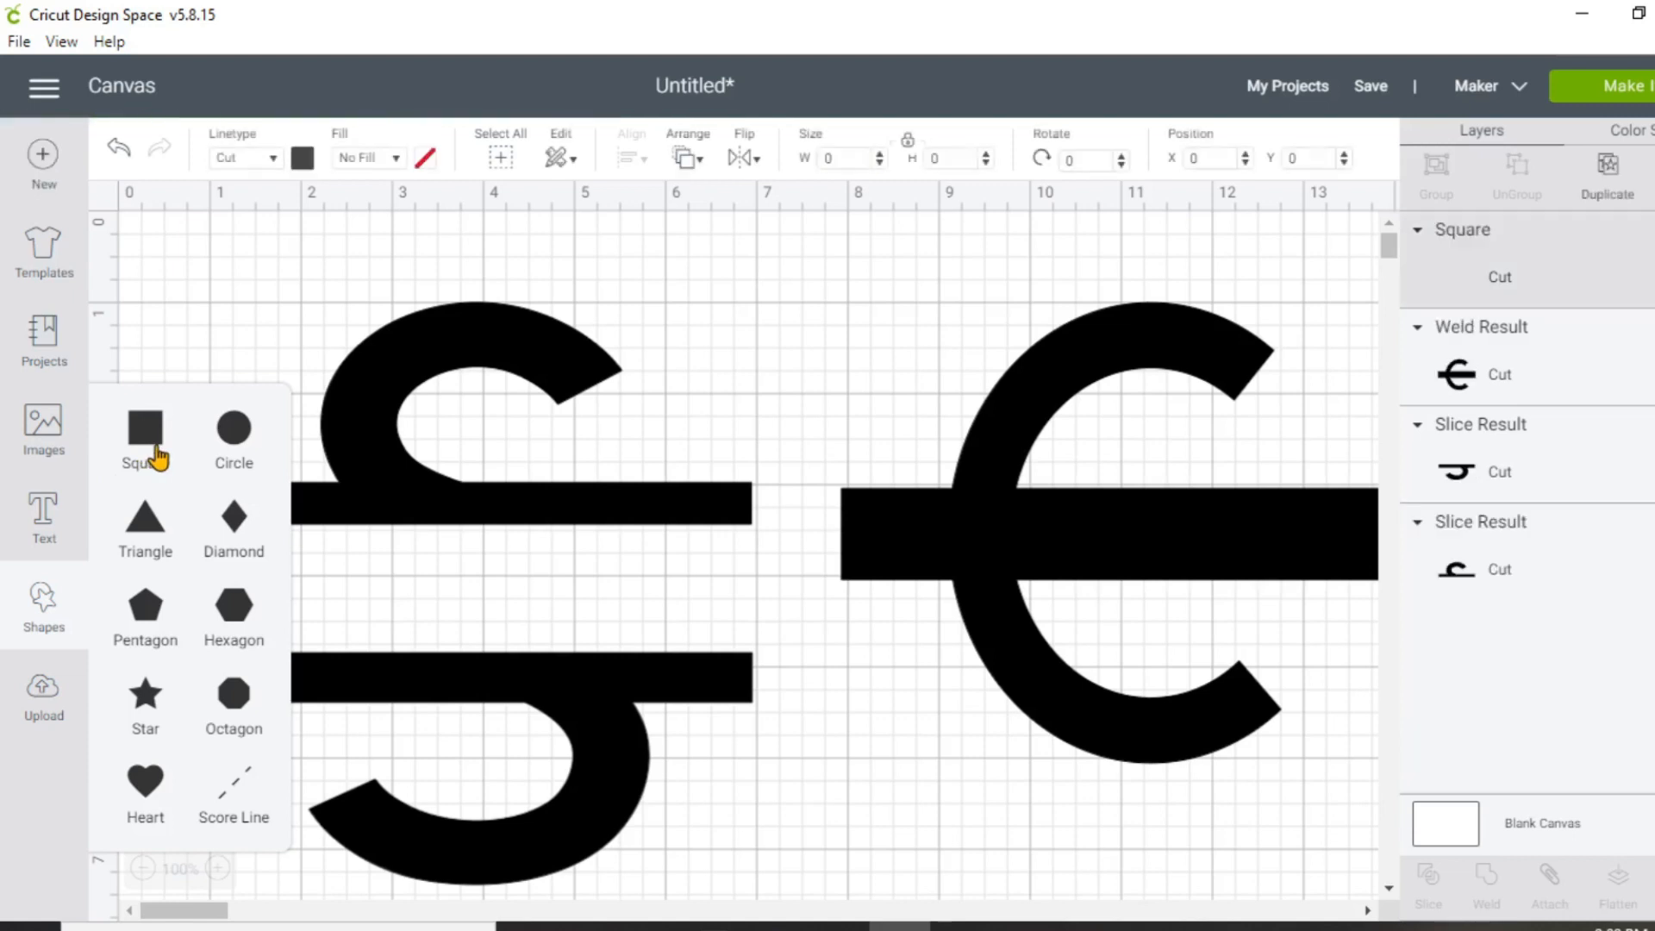
left_click(457, 880)
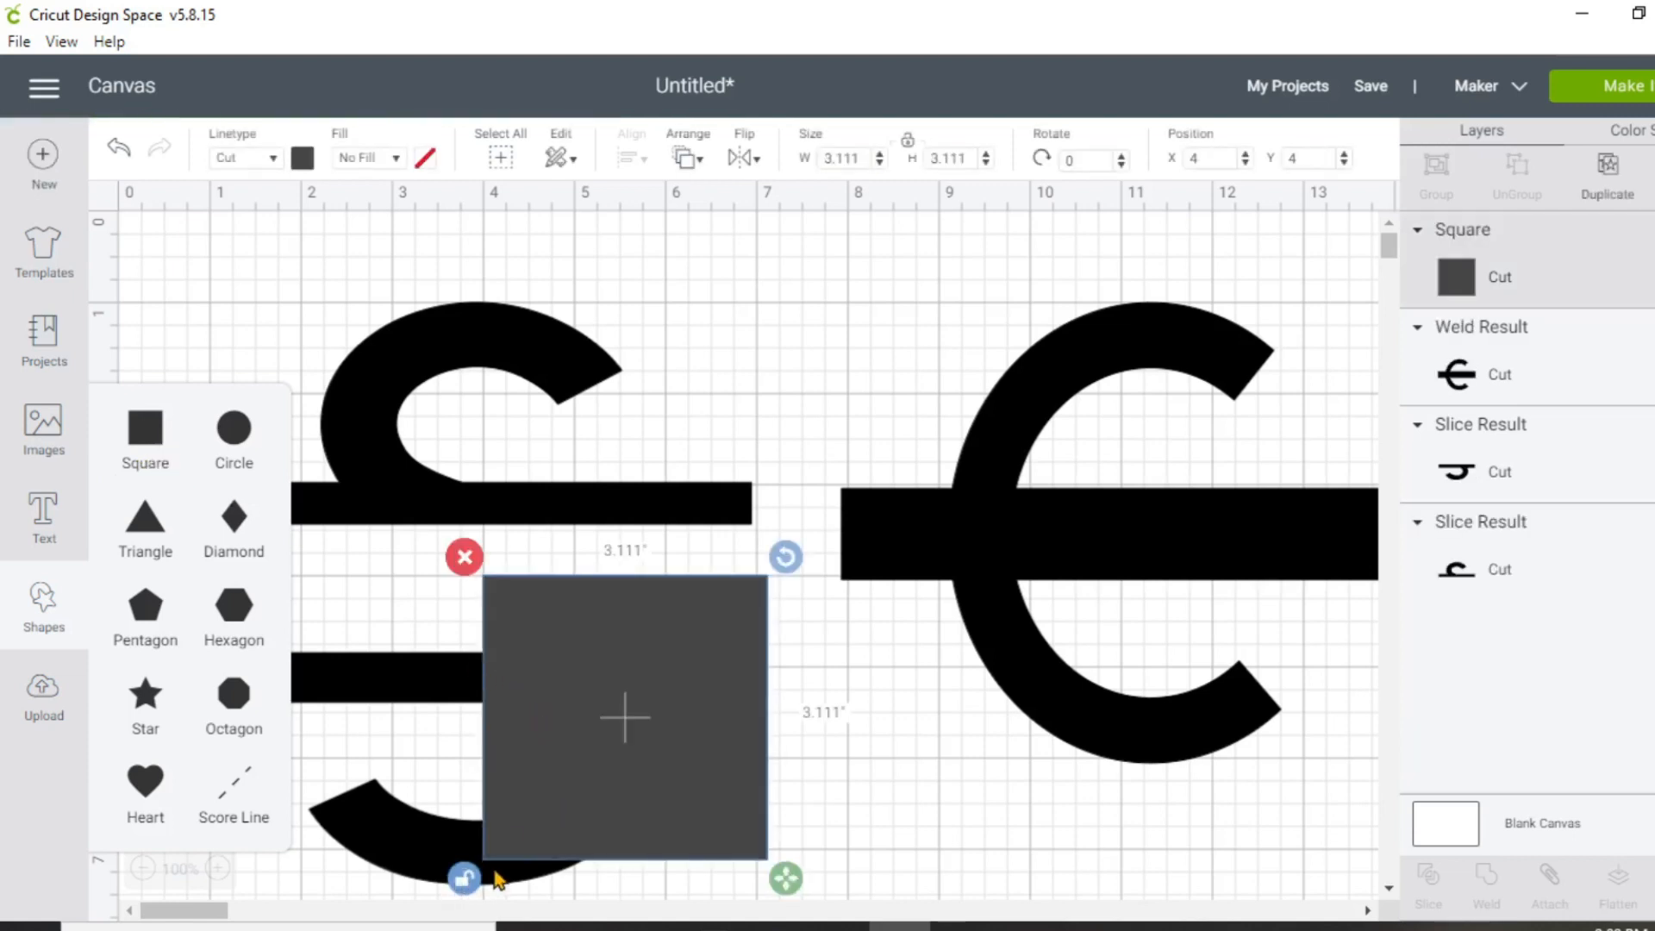
left_click_drag(593, 786, 960, 738)
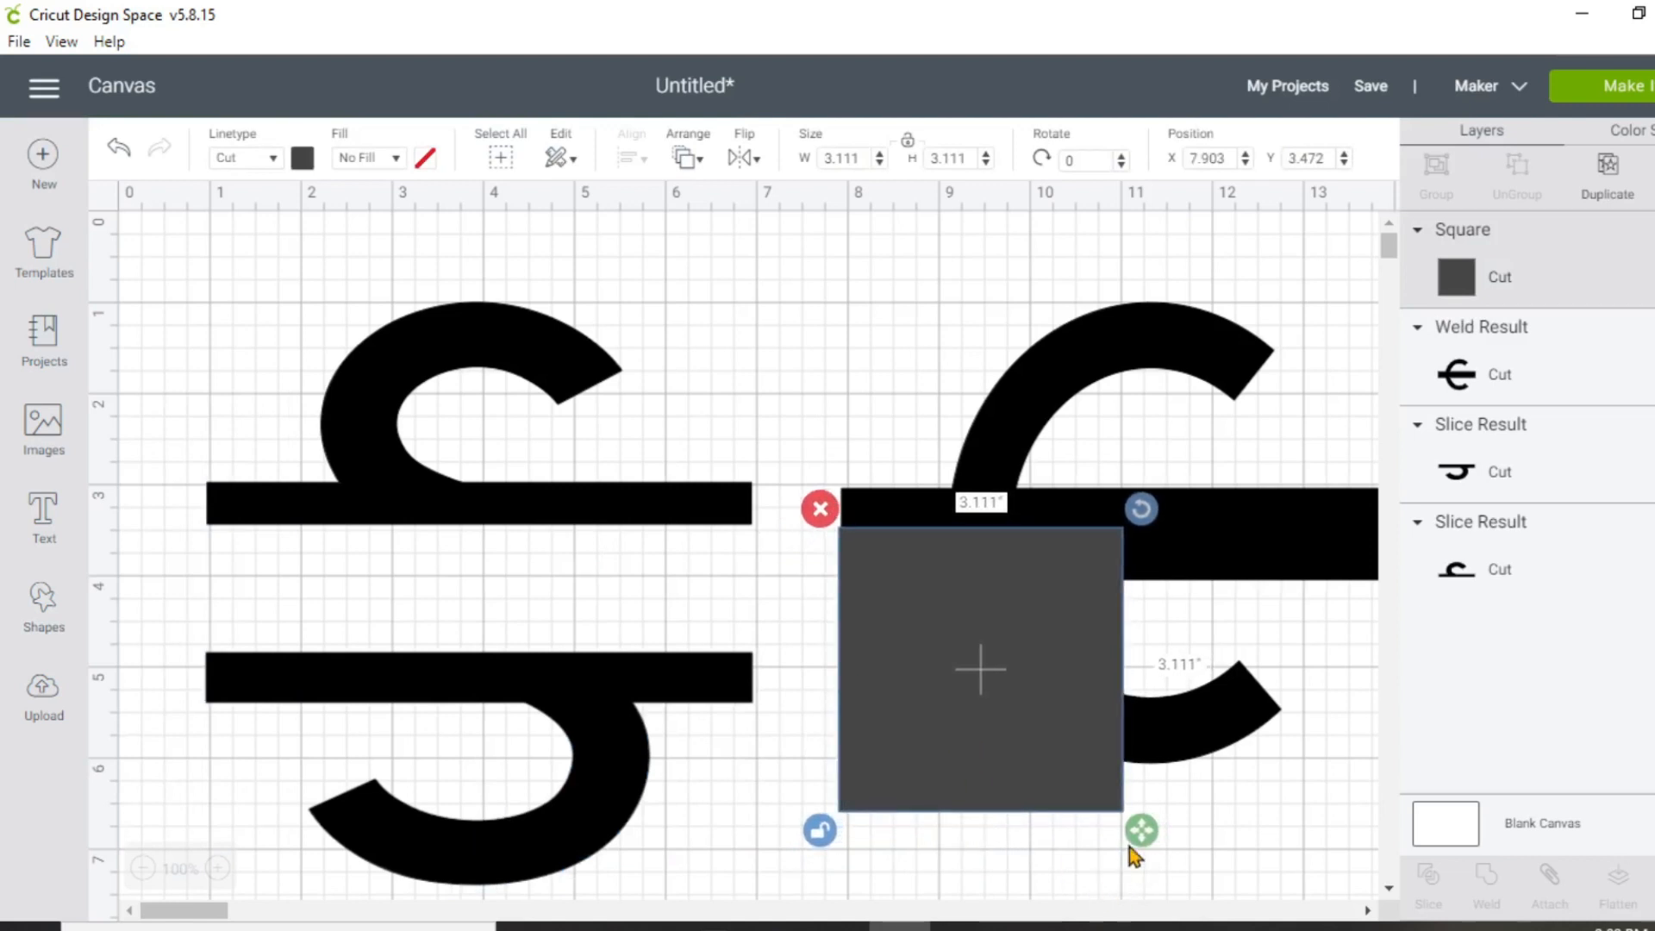
left_click_drag(1153, 841, 1364, 798)
left_click(1367, 910)
left_click(1216, 844)
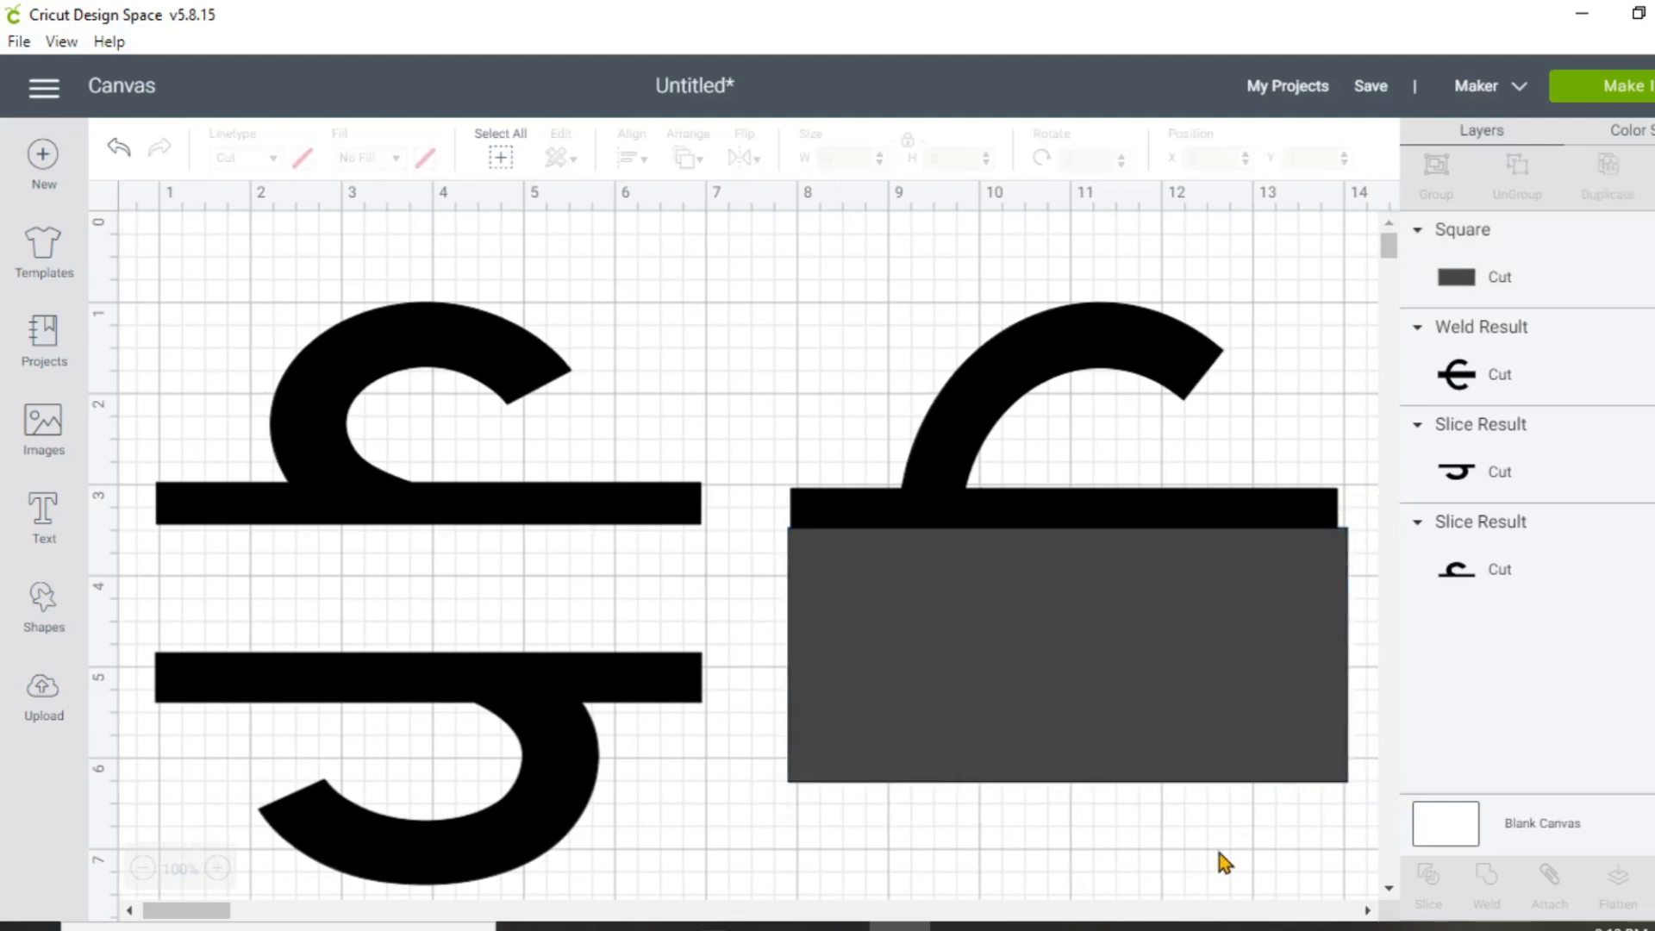
Step: Slice the barred C with the rectangle and delete the two gray leftover pieces
left_click(952, 646)
left_click(946, 500, "shift")
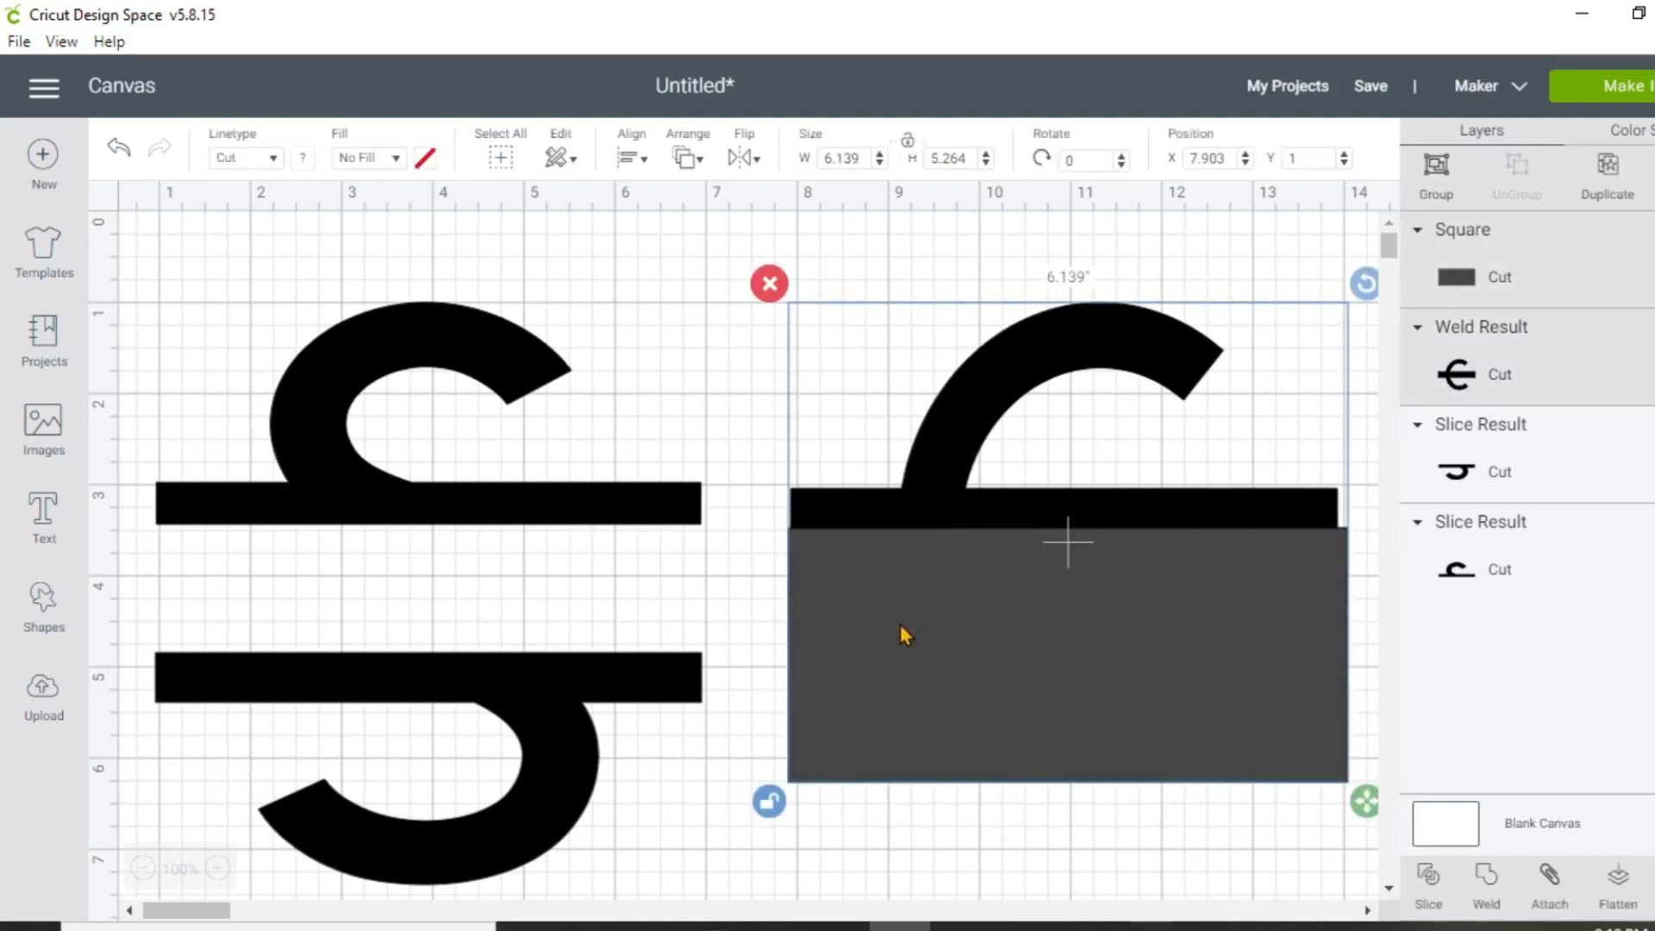
left_click(1428, 881)
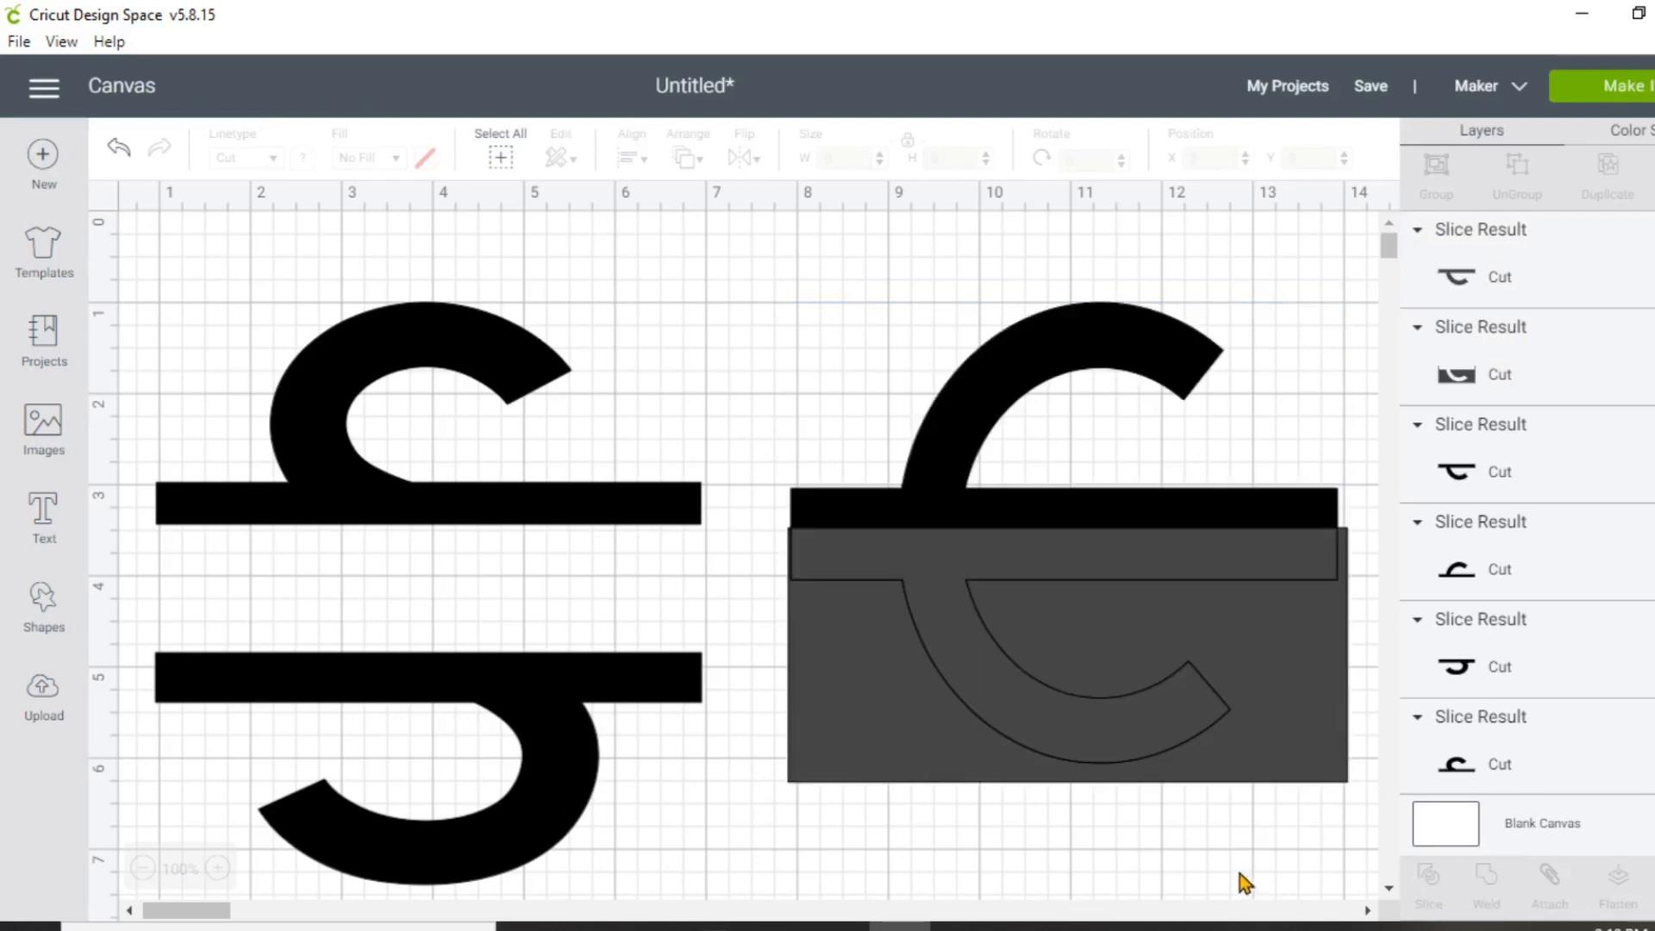
left_click(1177, 741)
key("Delete")
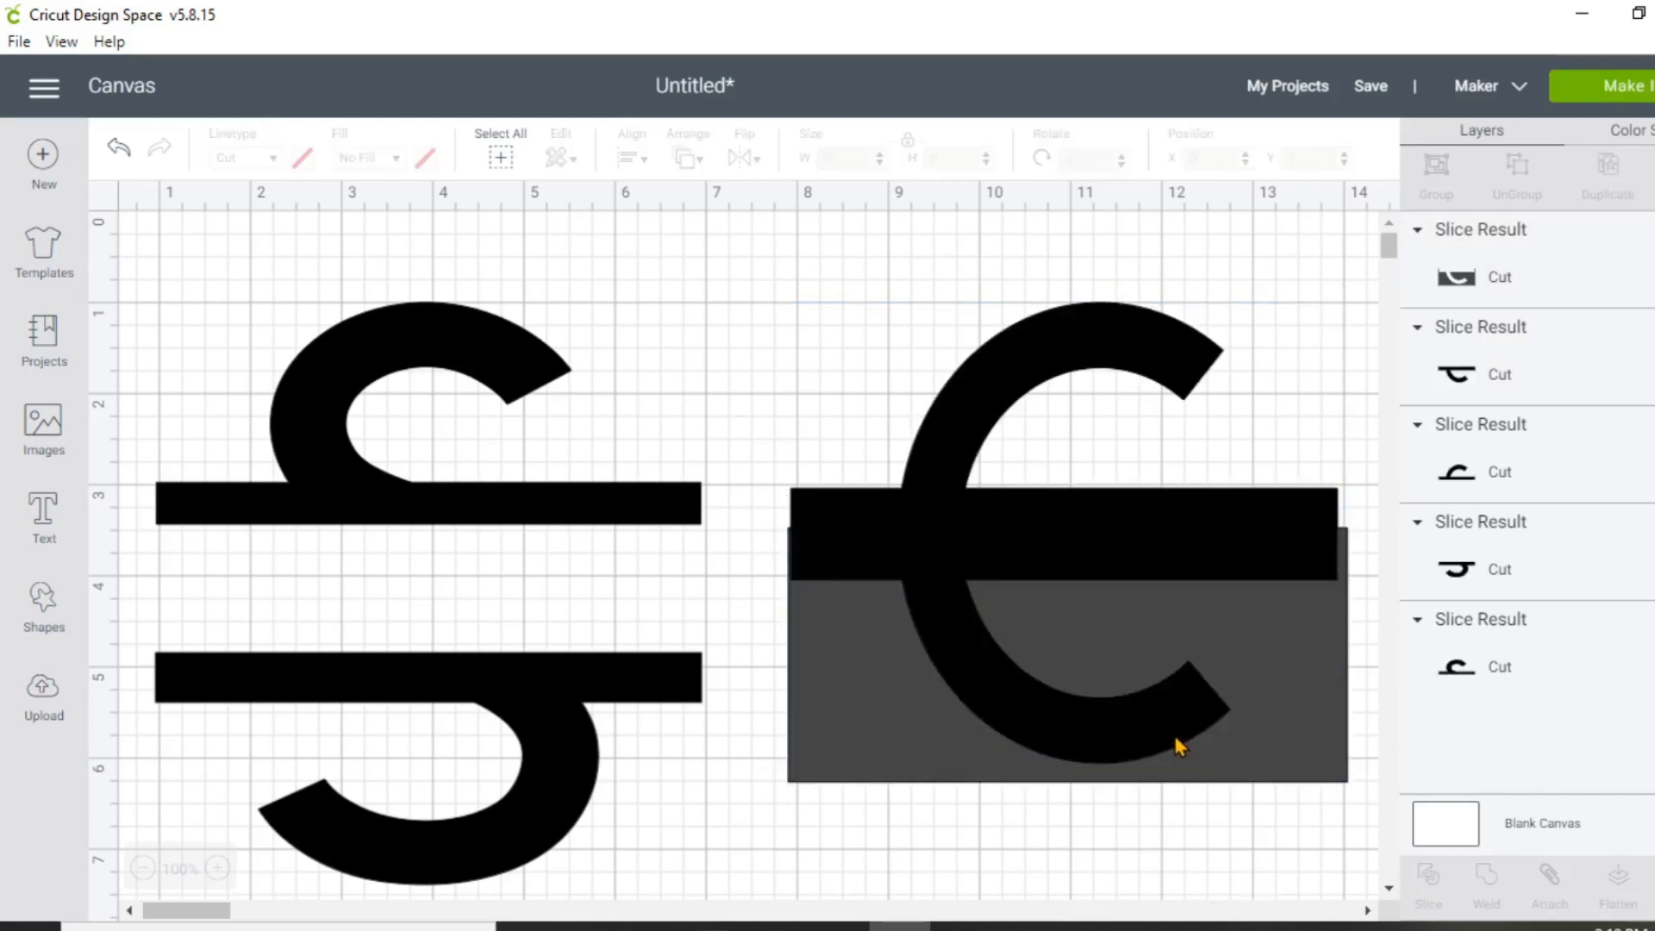
left_click(1233, 753)
key("Delete")
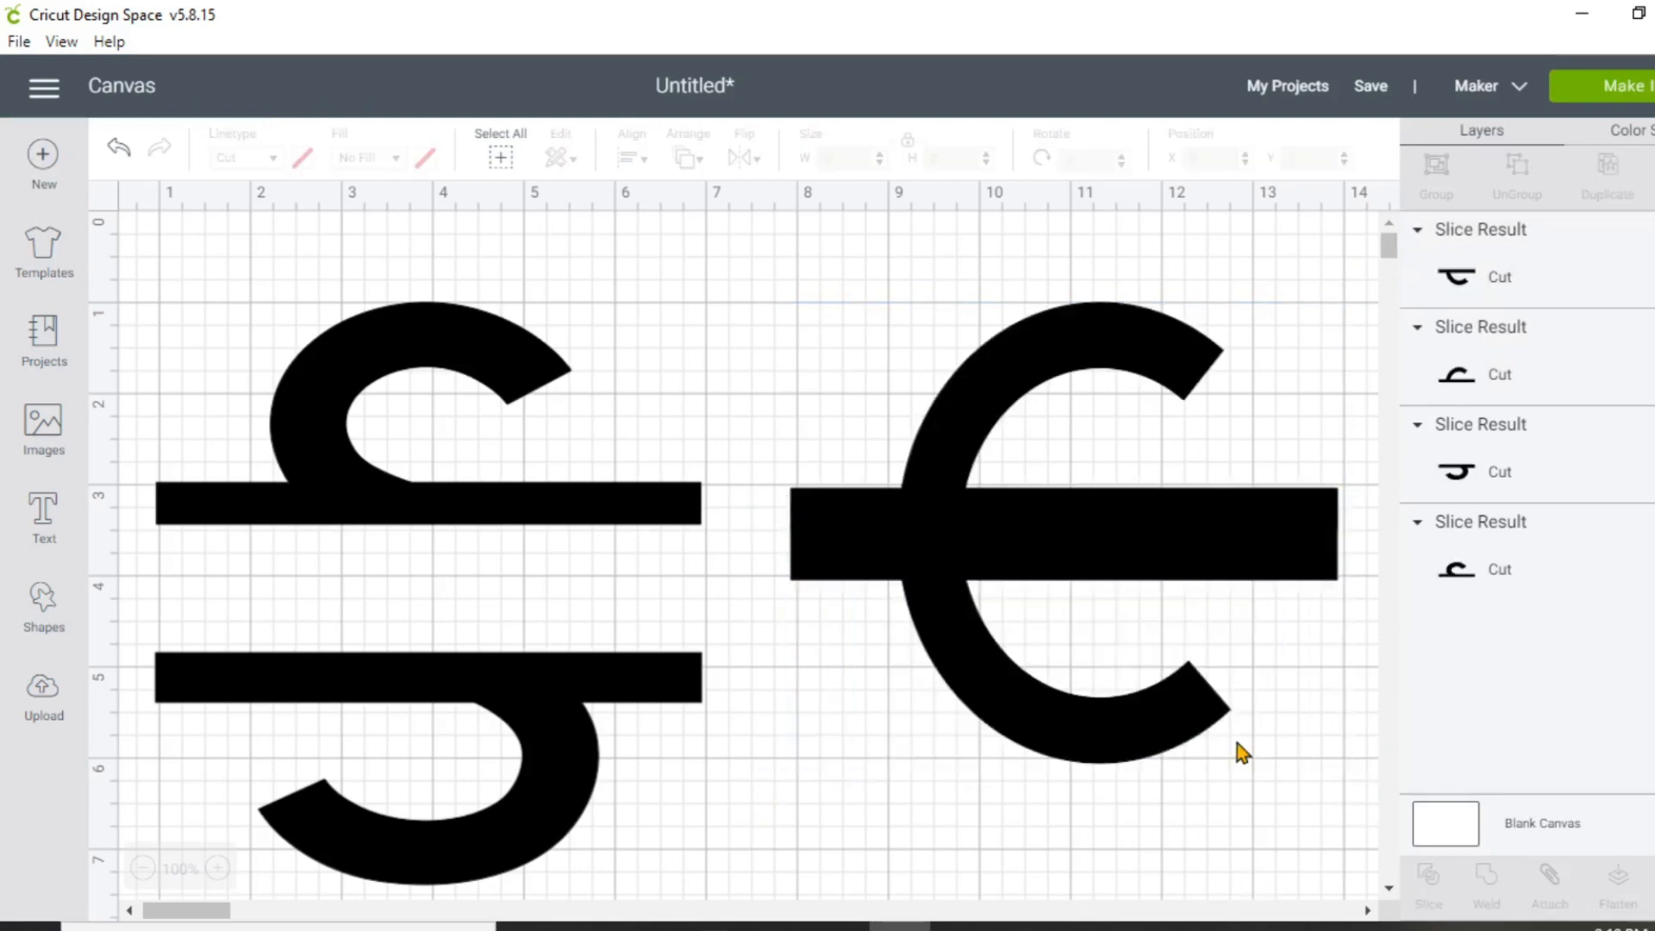
Step: Move the lower half of the sliced C straight down to about Y 5, leaving a gap between the halves
left_click(1171, 574)
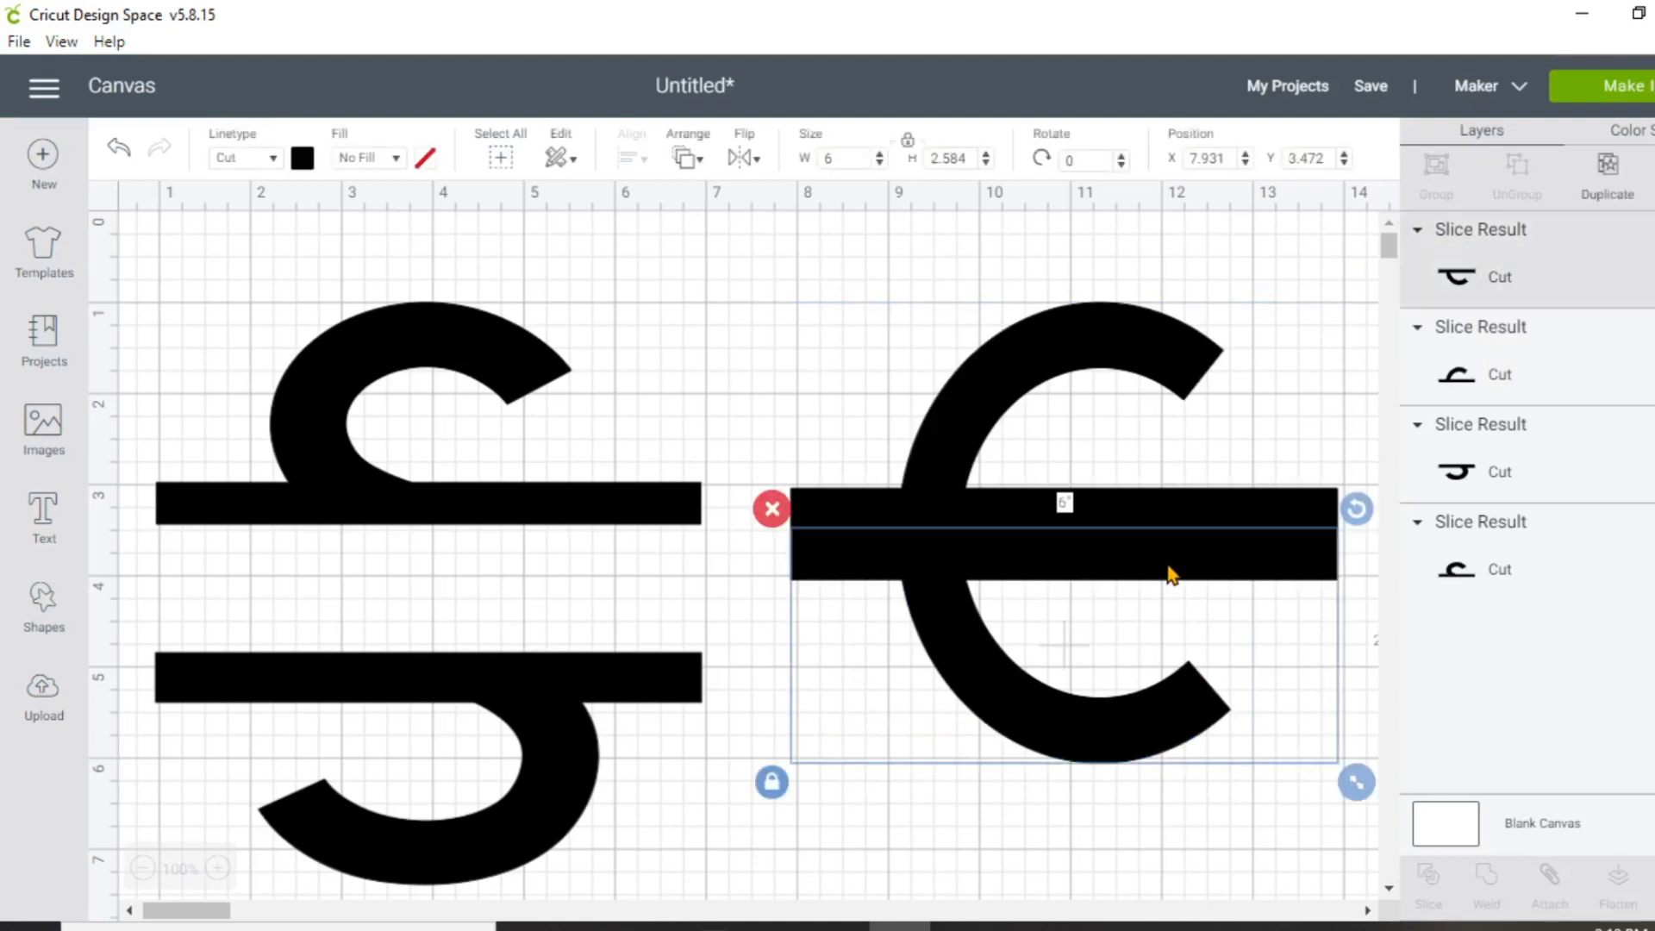
key("Down")
key("Down")
key("Down")
key("Down")
key("Down")
key("Down")
key("Down")
key("Down")
key("Down")
key("Down")
key("Down")
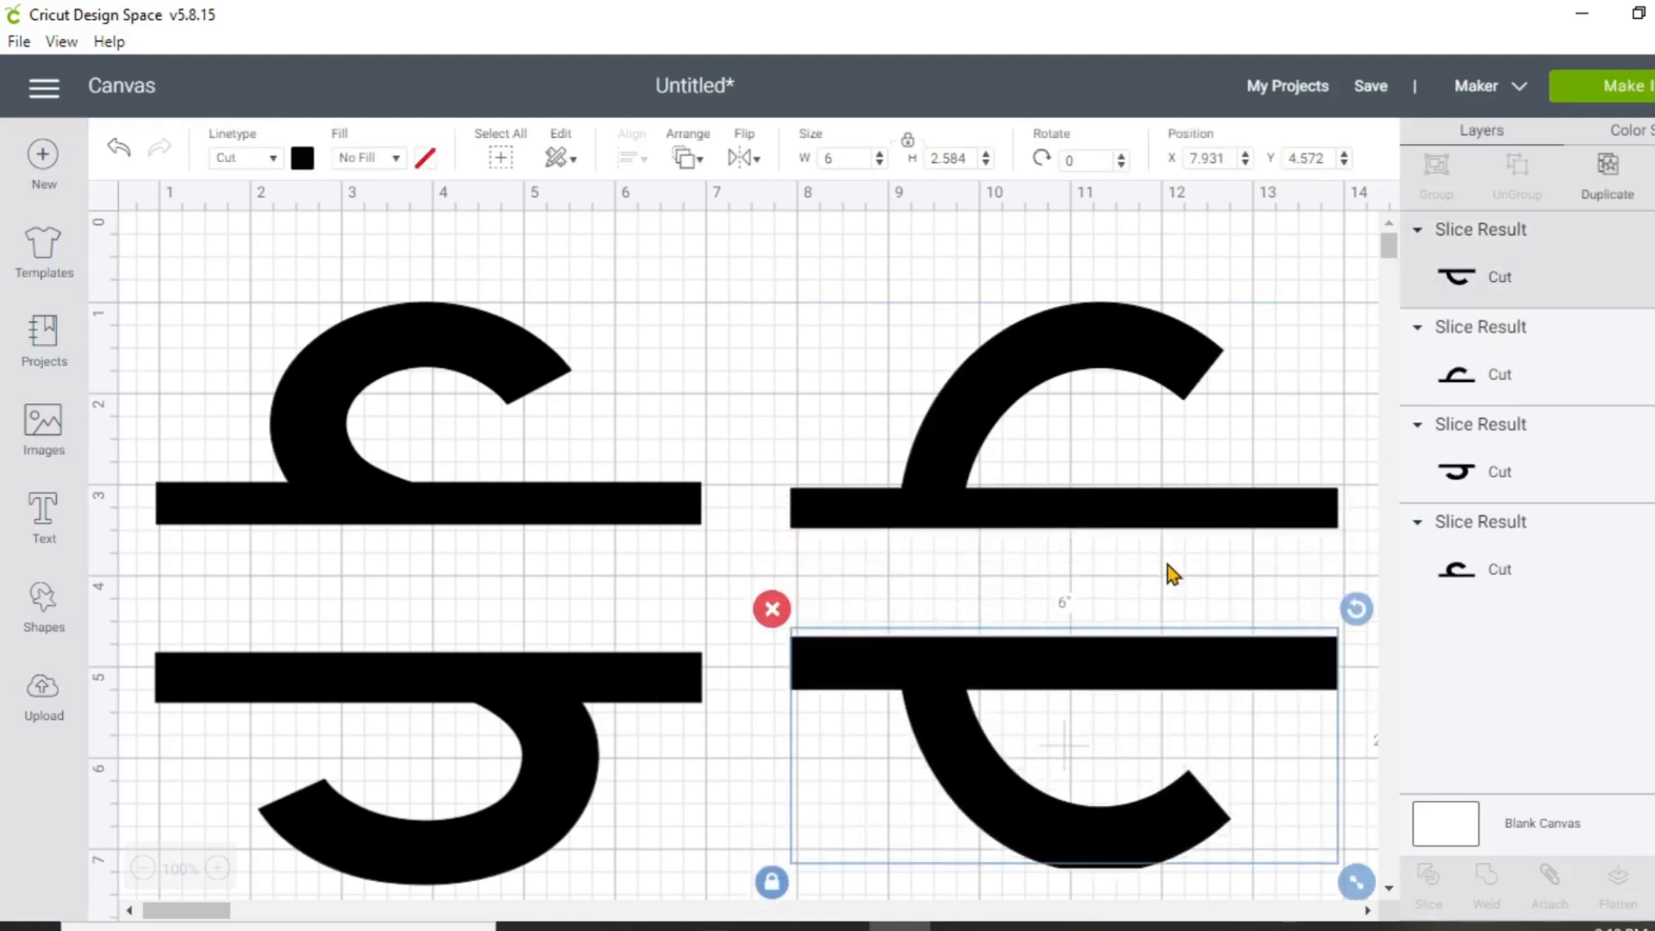
key("Down")
key("Down")
key("Down")
key("Down")
key("Down")
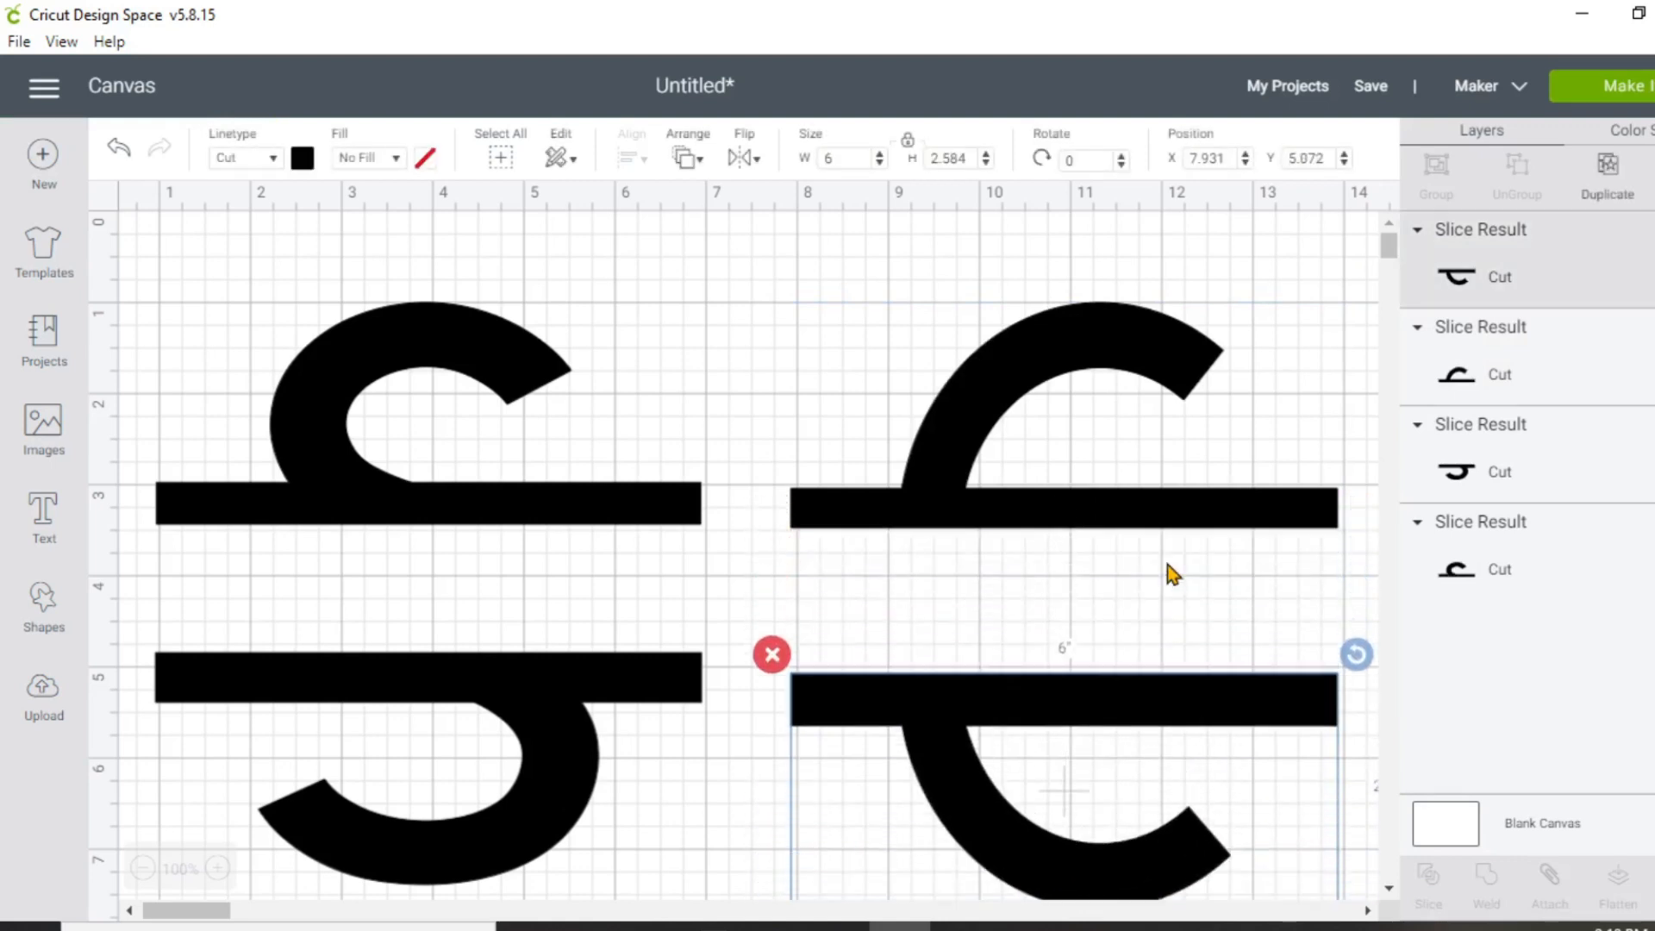
key("Up")
left_click(740, 787)
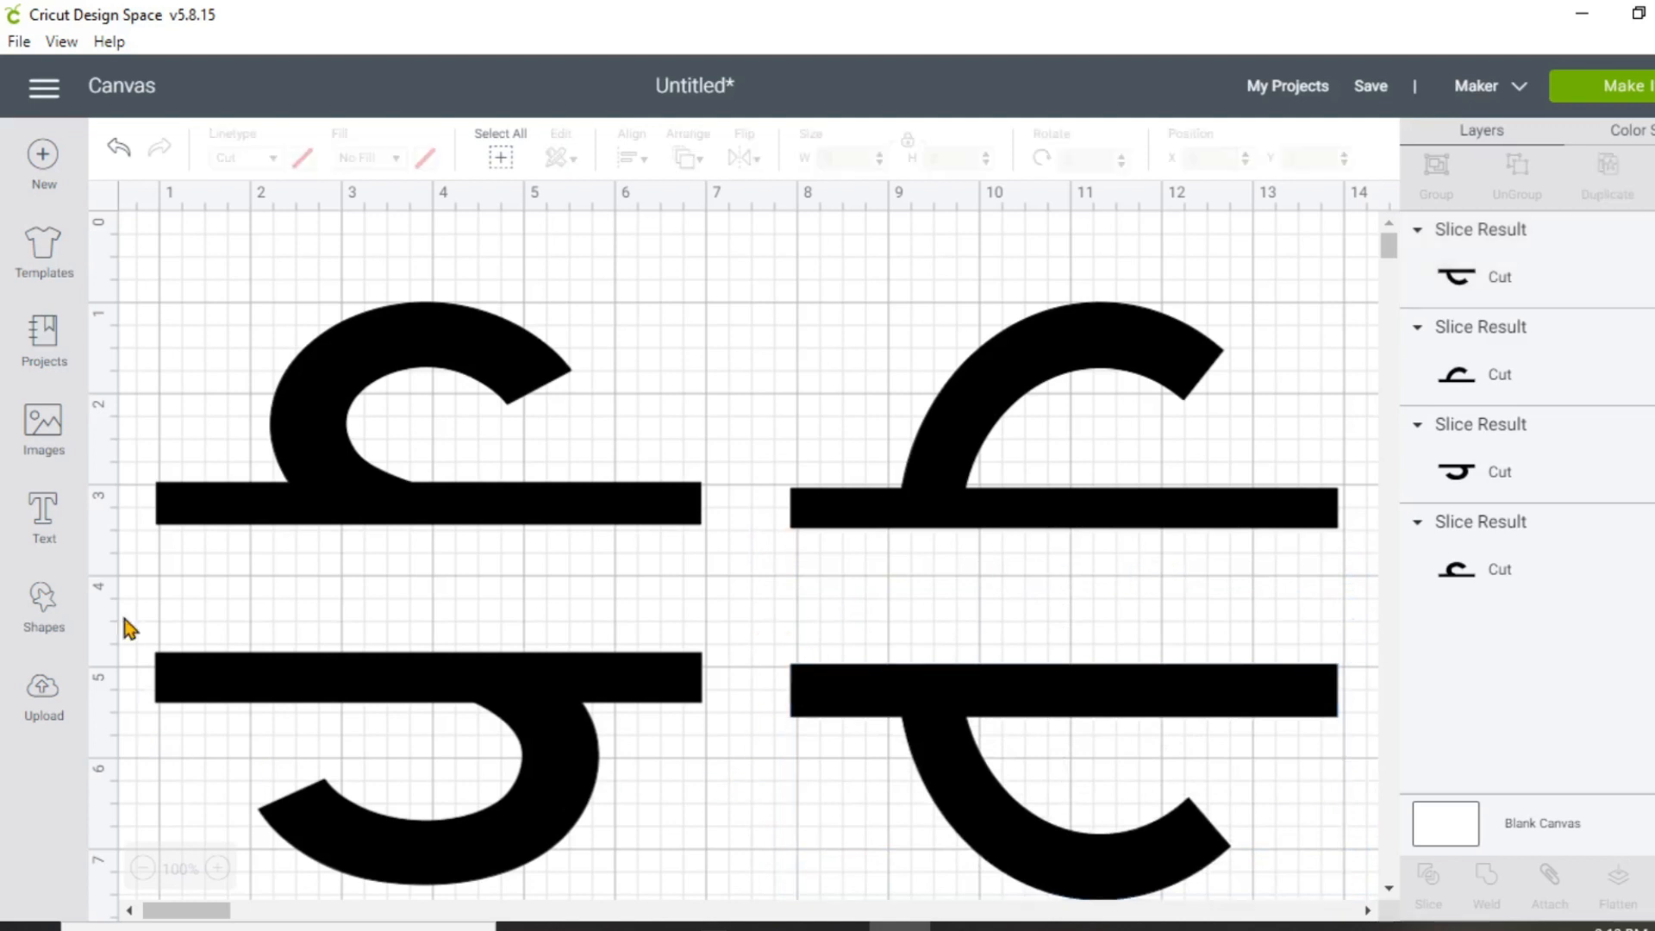
Step: Add the text "uggieluv" and place it in the gap between the S halves at about X 1.96, Y 3.5
left_click(53, 533)
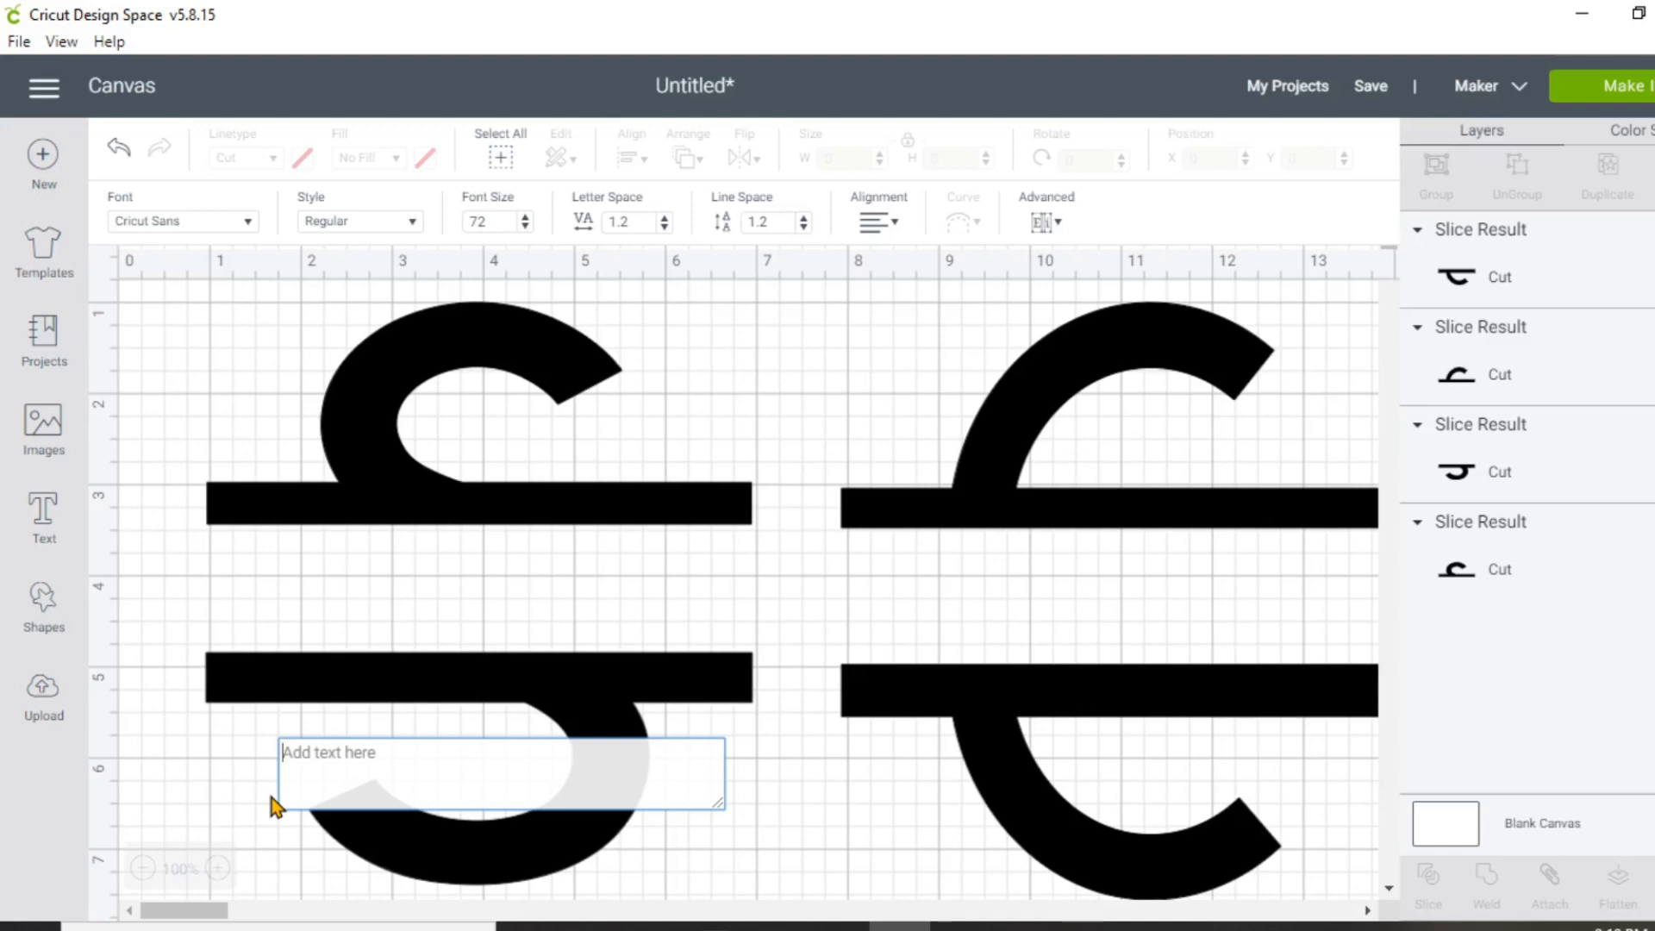
type("uggie")
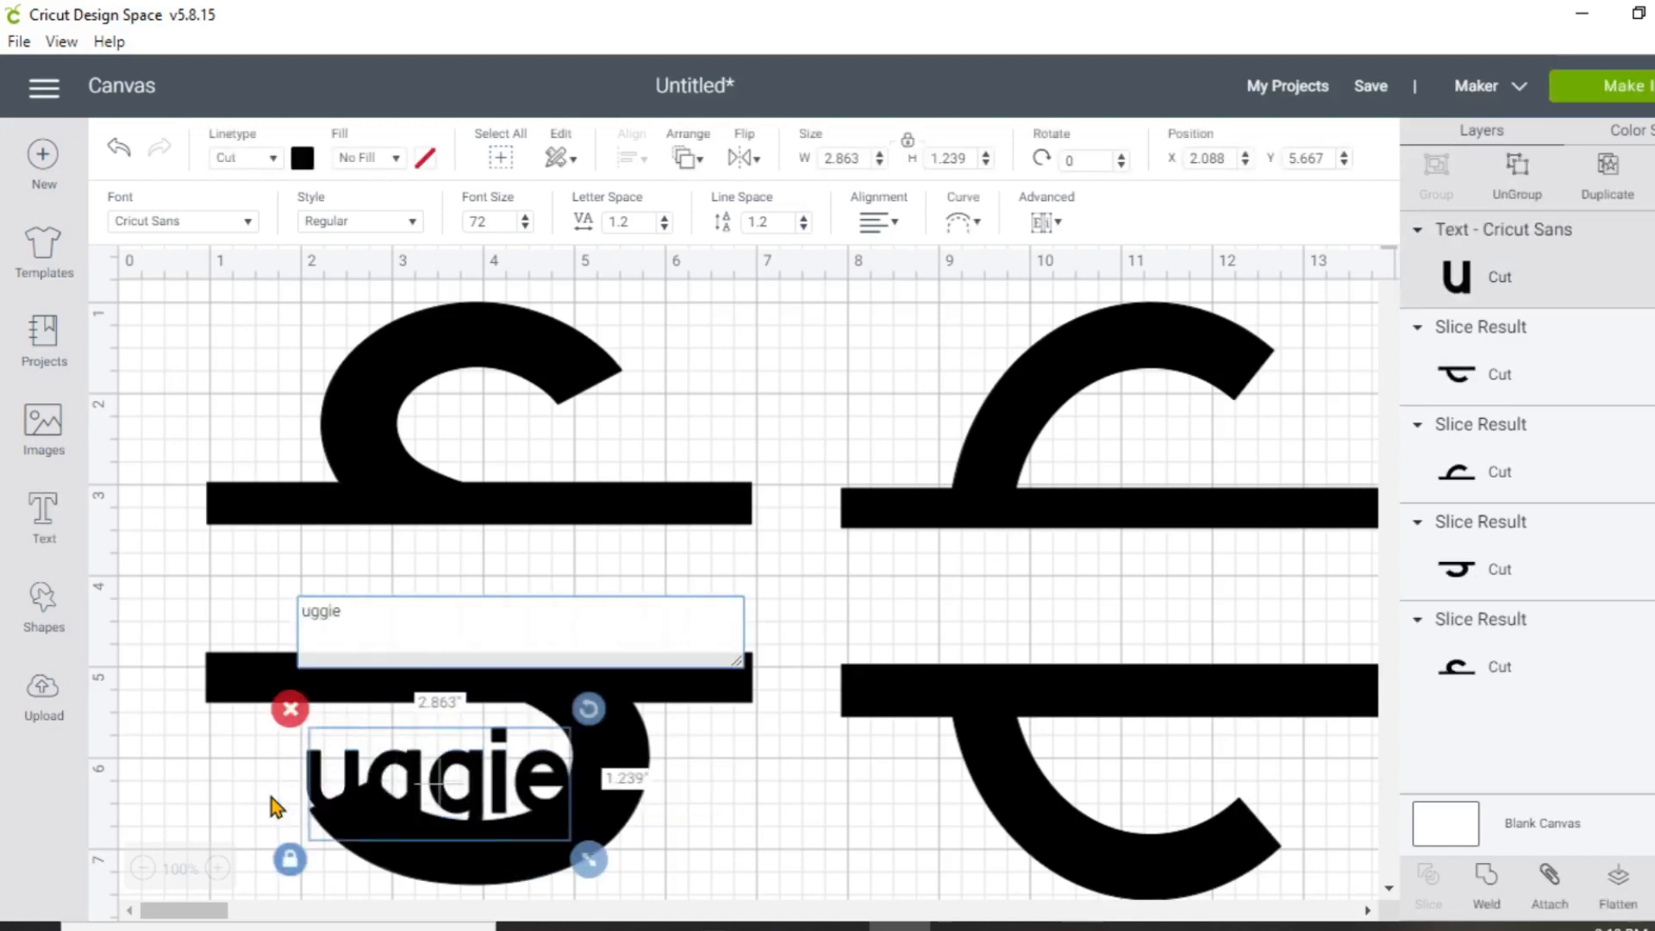
type("luv")
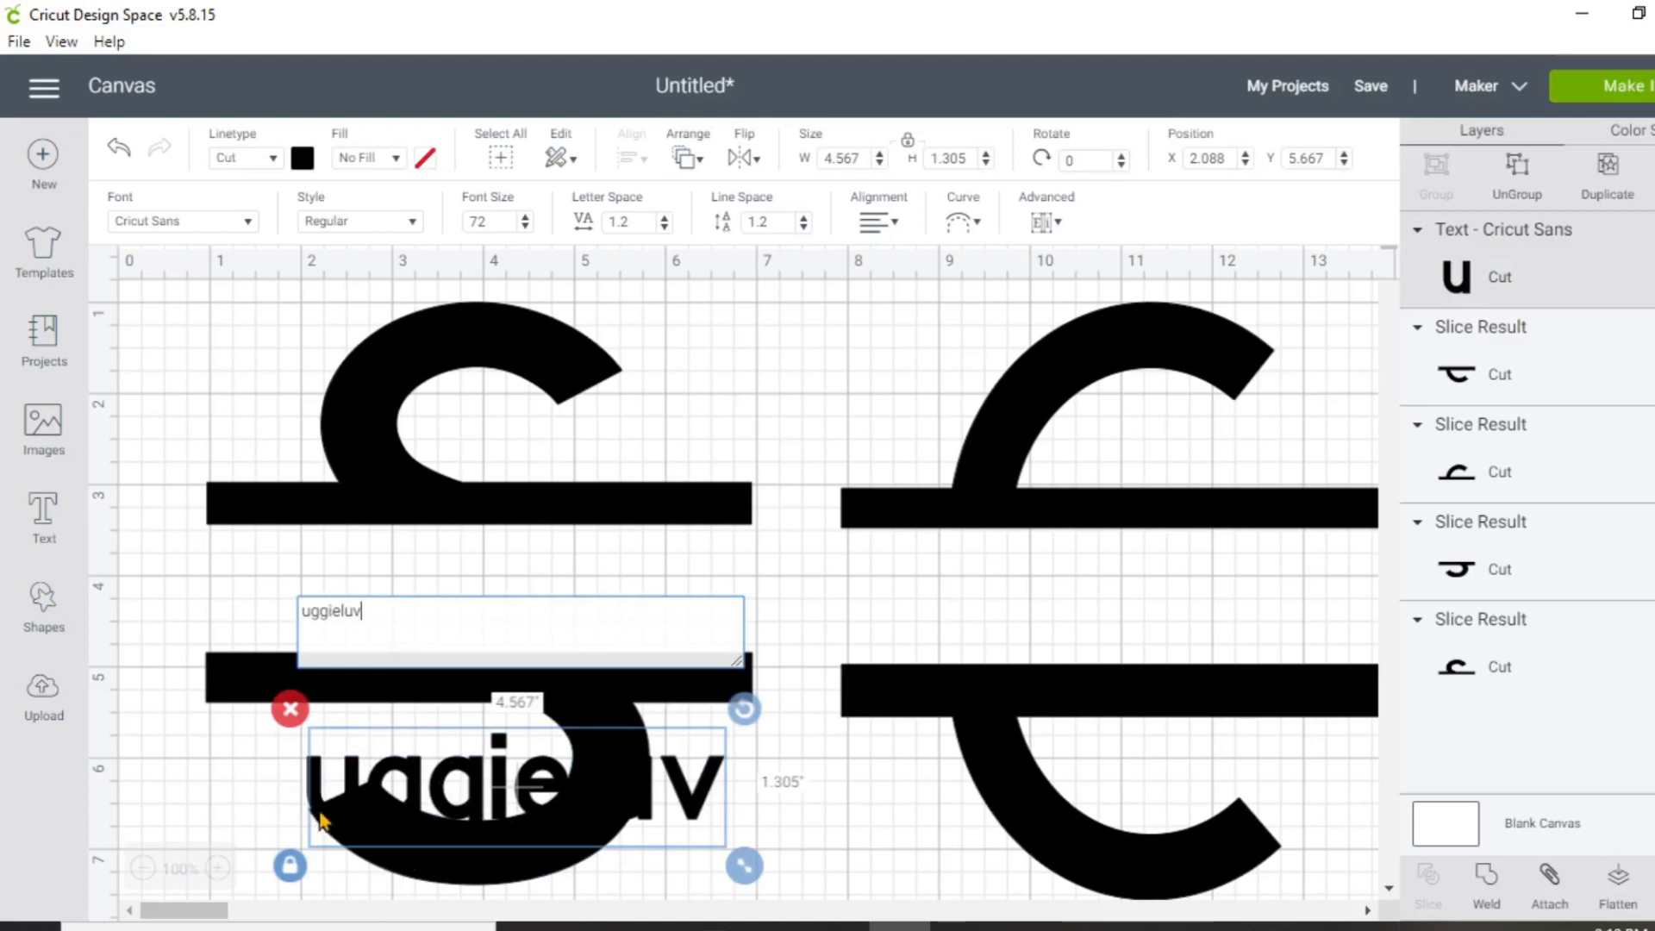
left_click(278, 833)
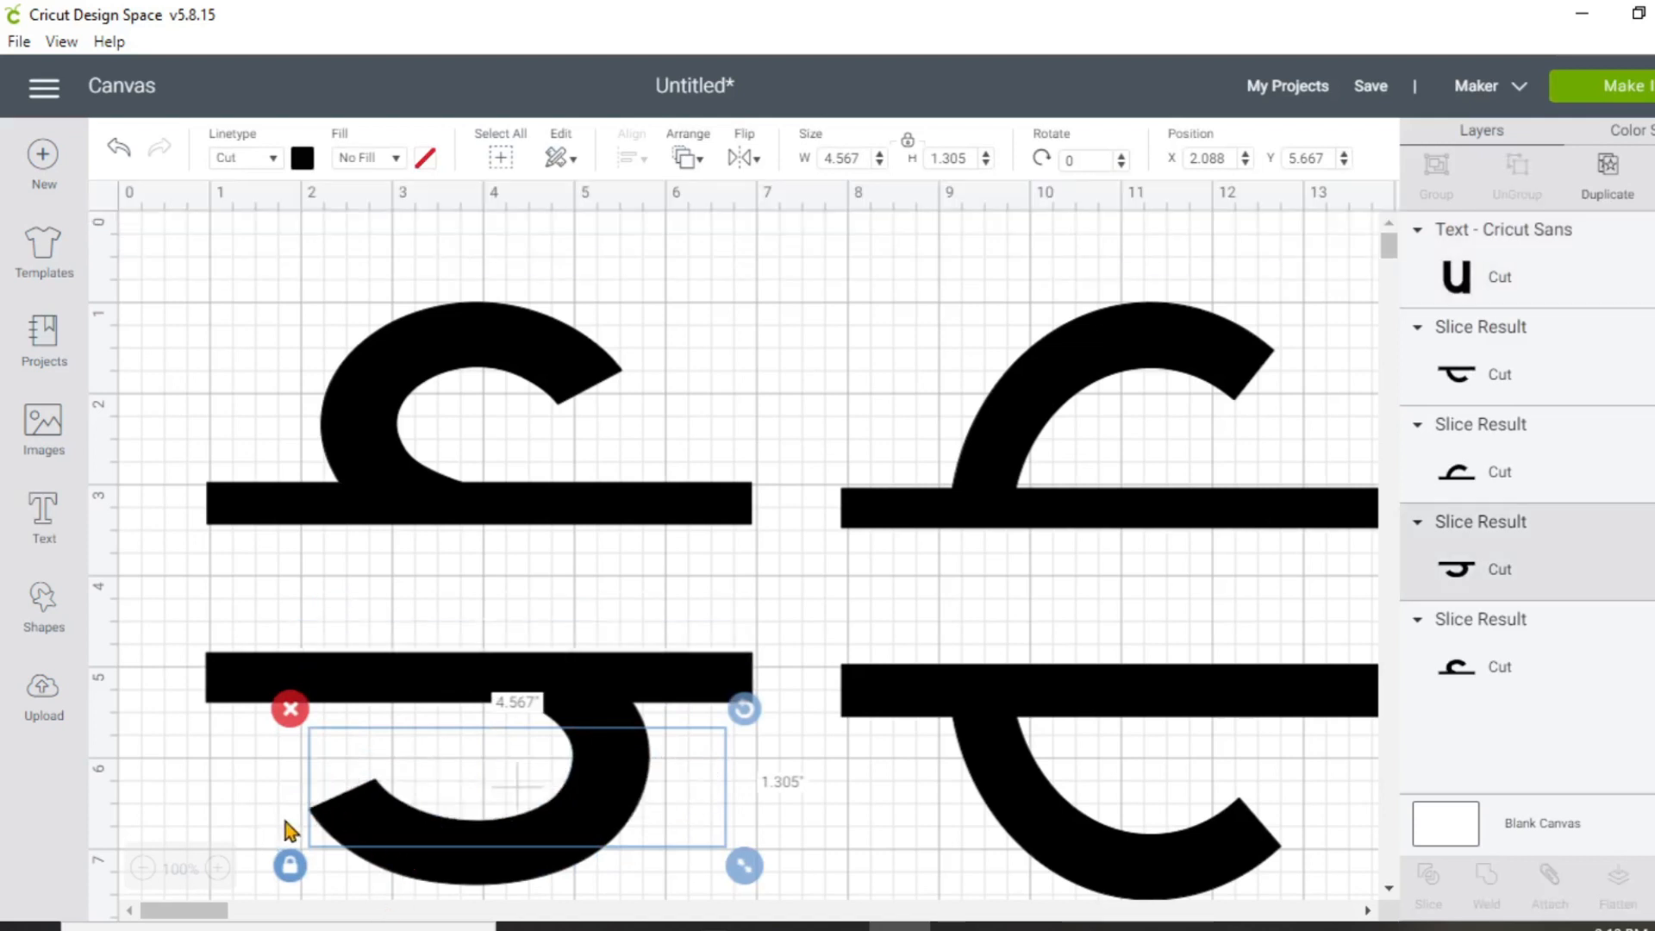
left_click(326, 791)
left_click_drag(333, 780, 325, 580)
left_click(737, 828)
left_click(983, 622)
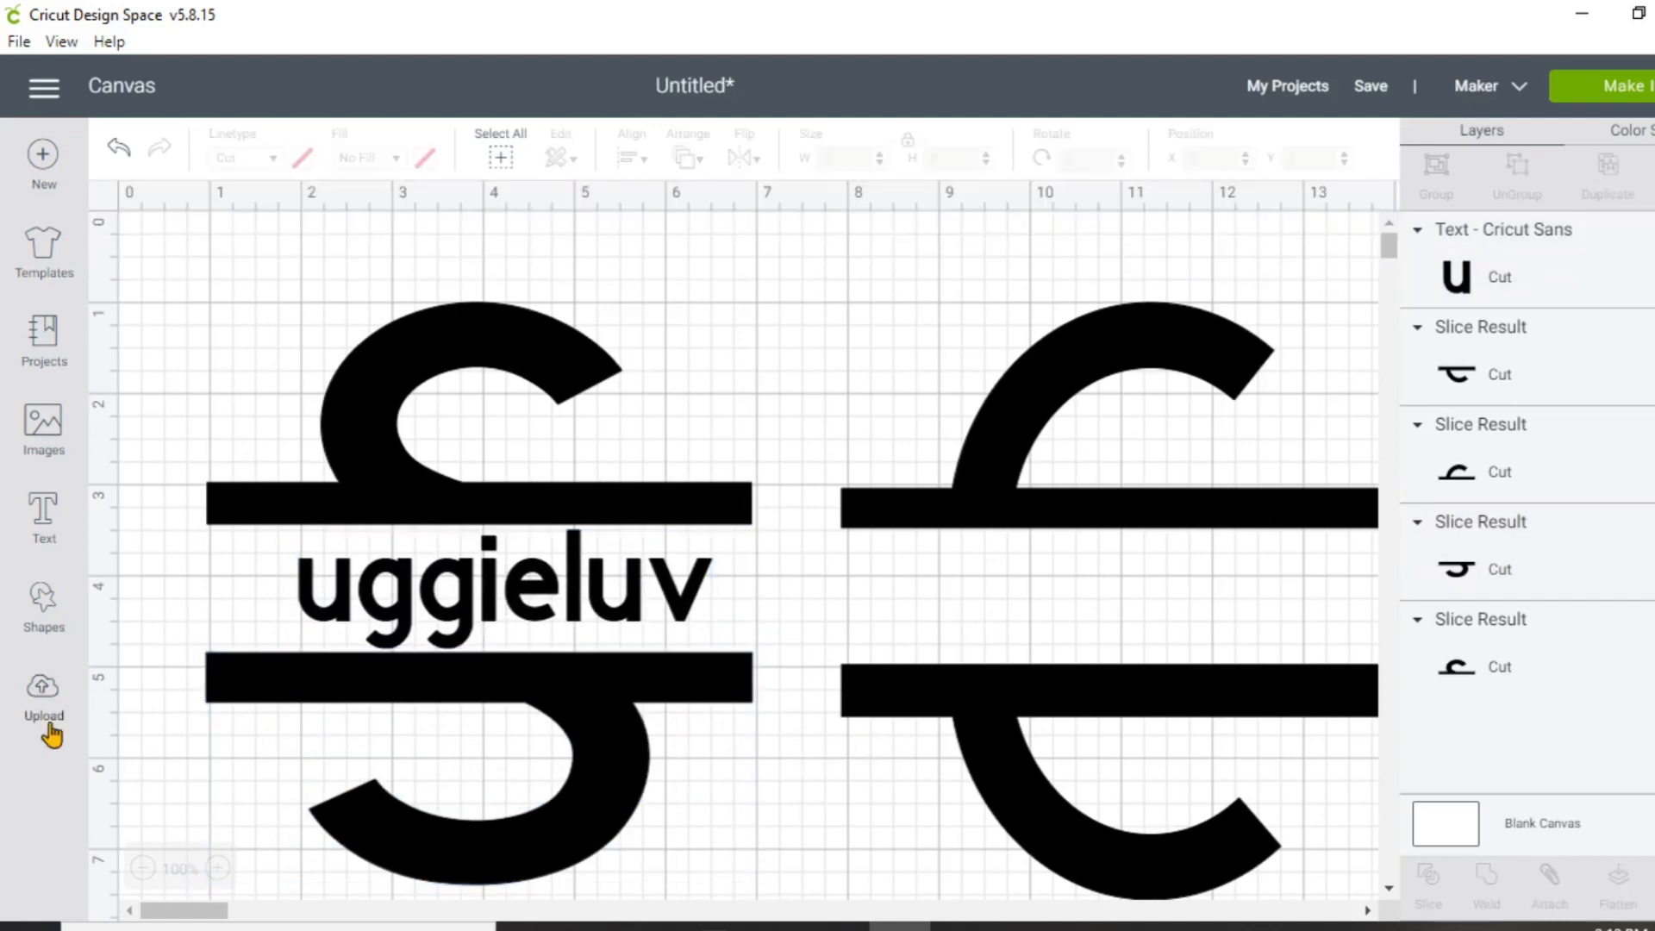
Step: Add the text "raft" and place it in the gap between the C halves at about X 9.95, Y 3.74
left_click(43, 515)
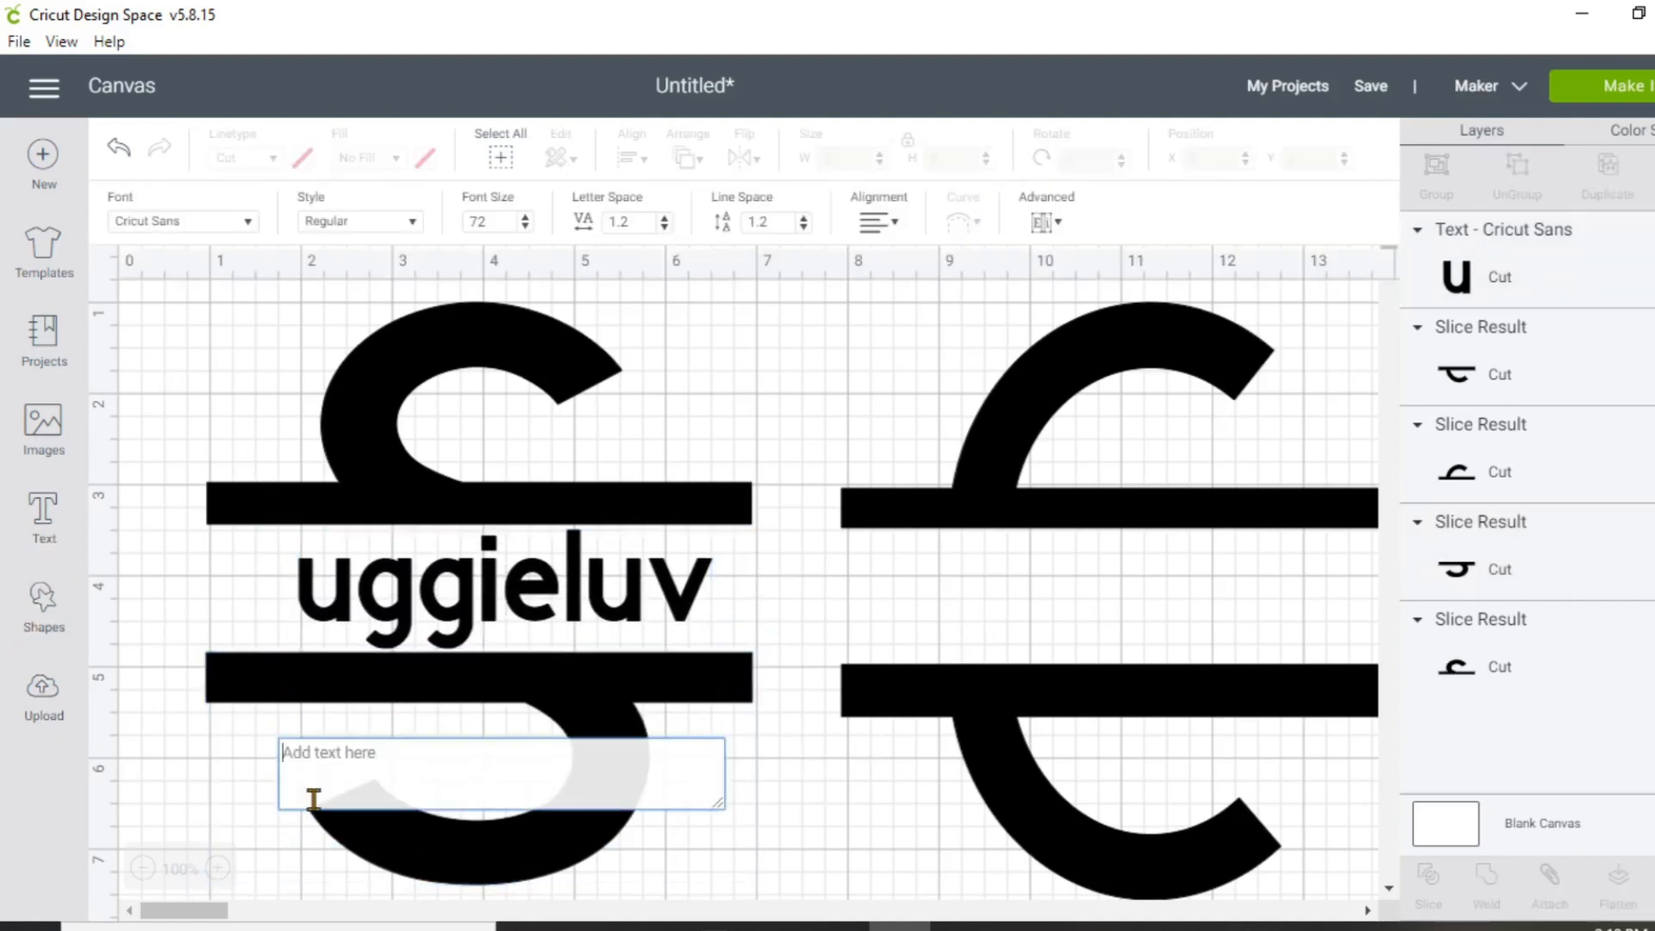
type("raft")
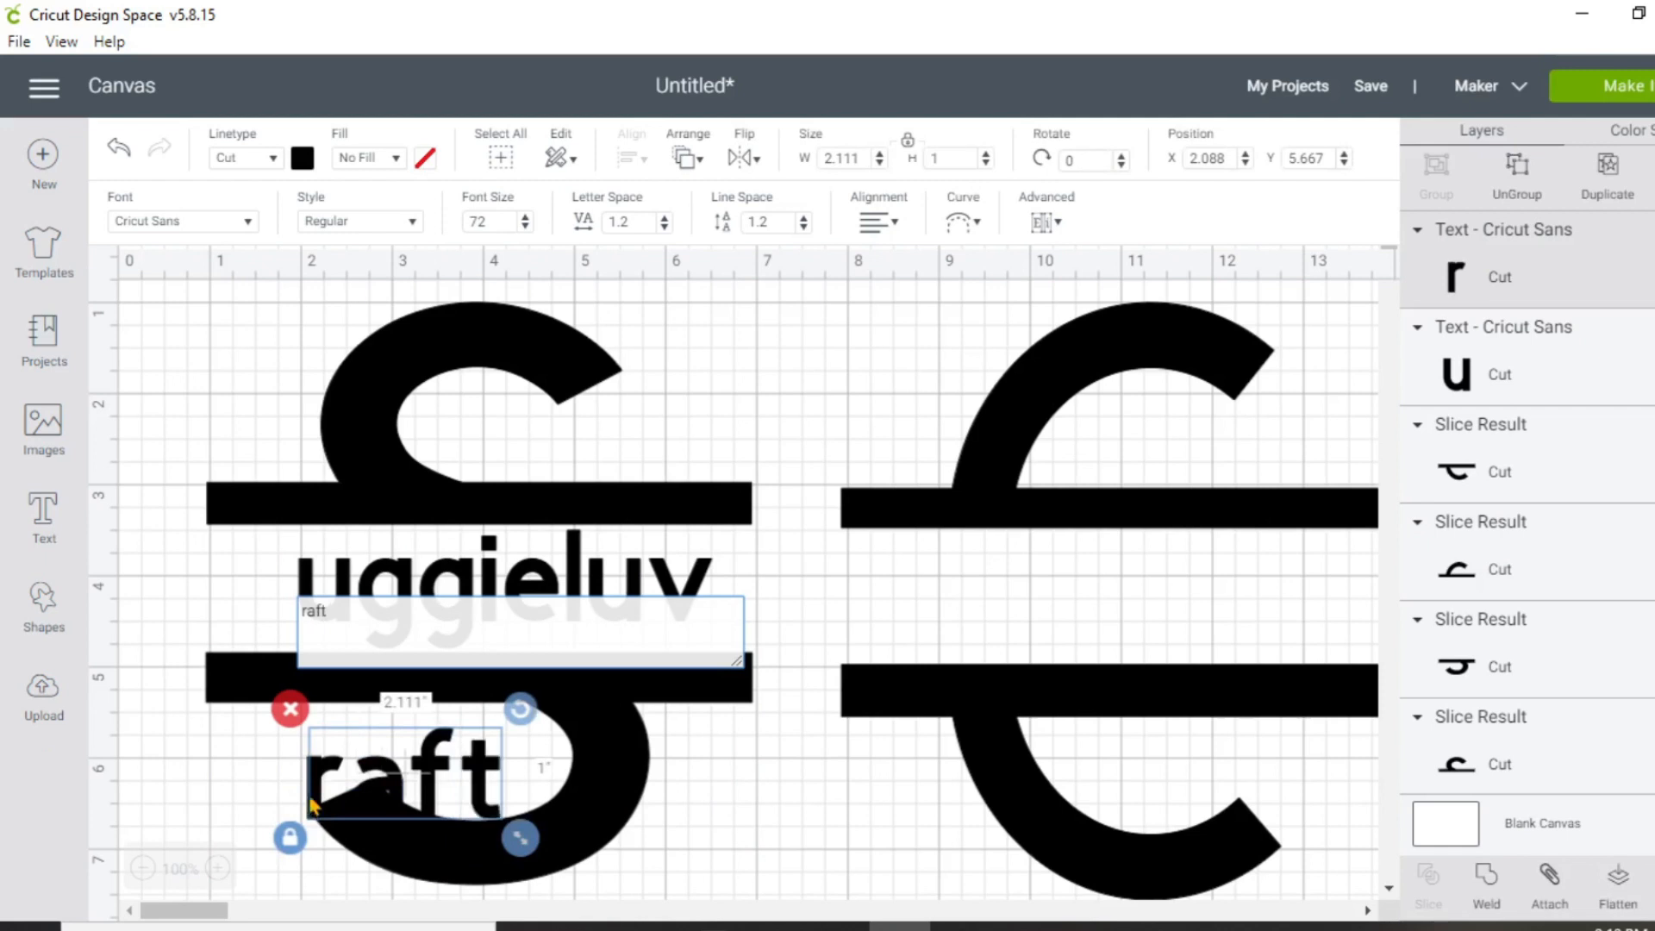
left_click(380, 788)
left_click_drag(380, 788, 1042, 592)
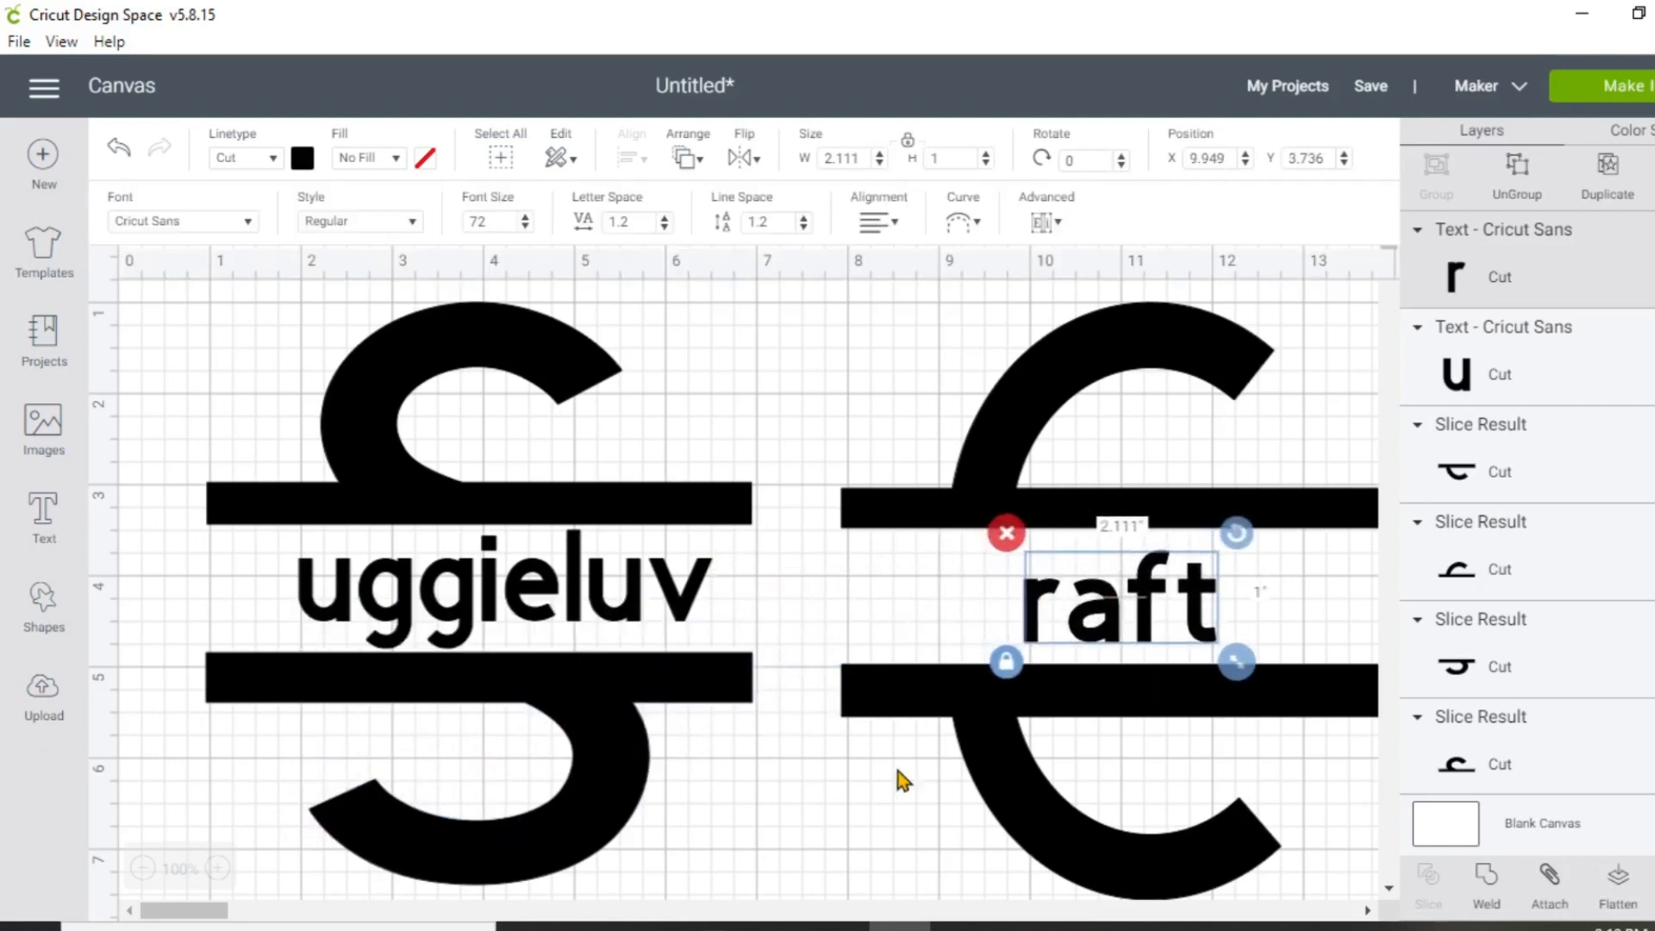
left_click(841, 818)
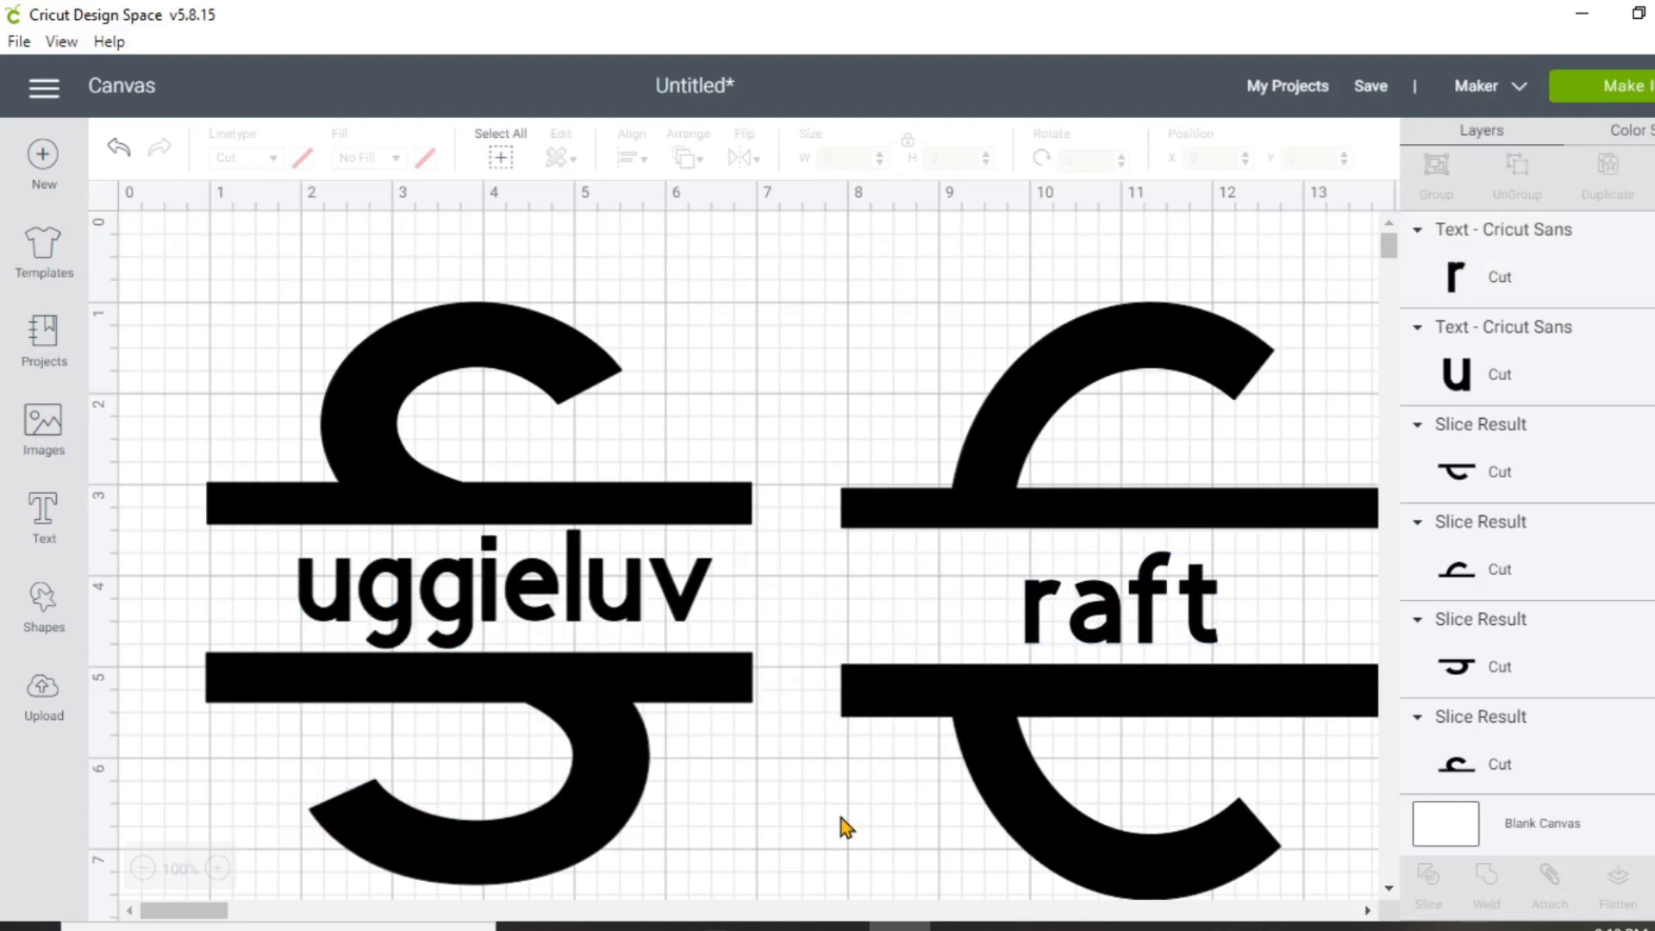
Step: Center the text "uggieluv" horizontally with the upper and lower halves of the S
left_click(361, 401)
left_click(348, 566)
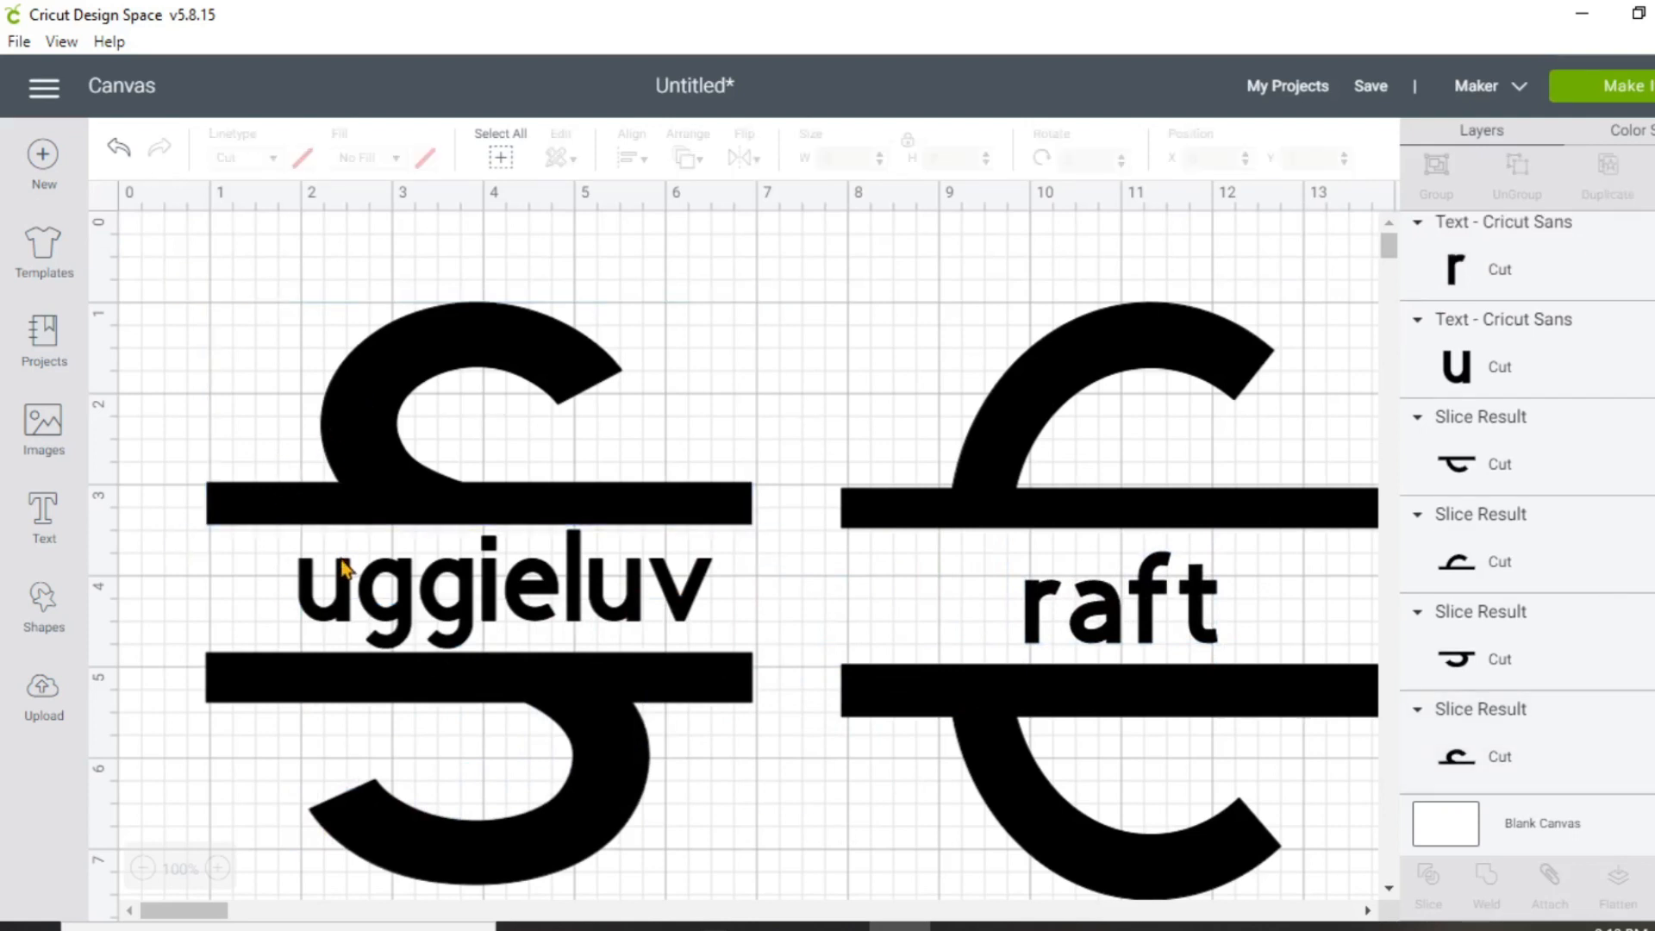
left_click(378, 620)
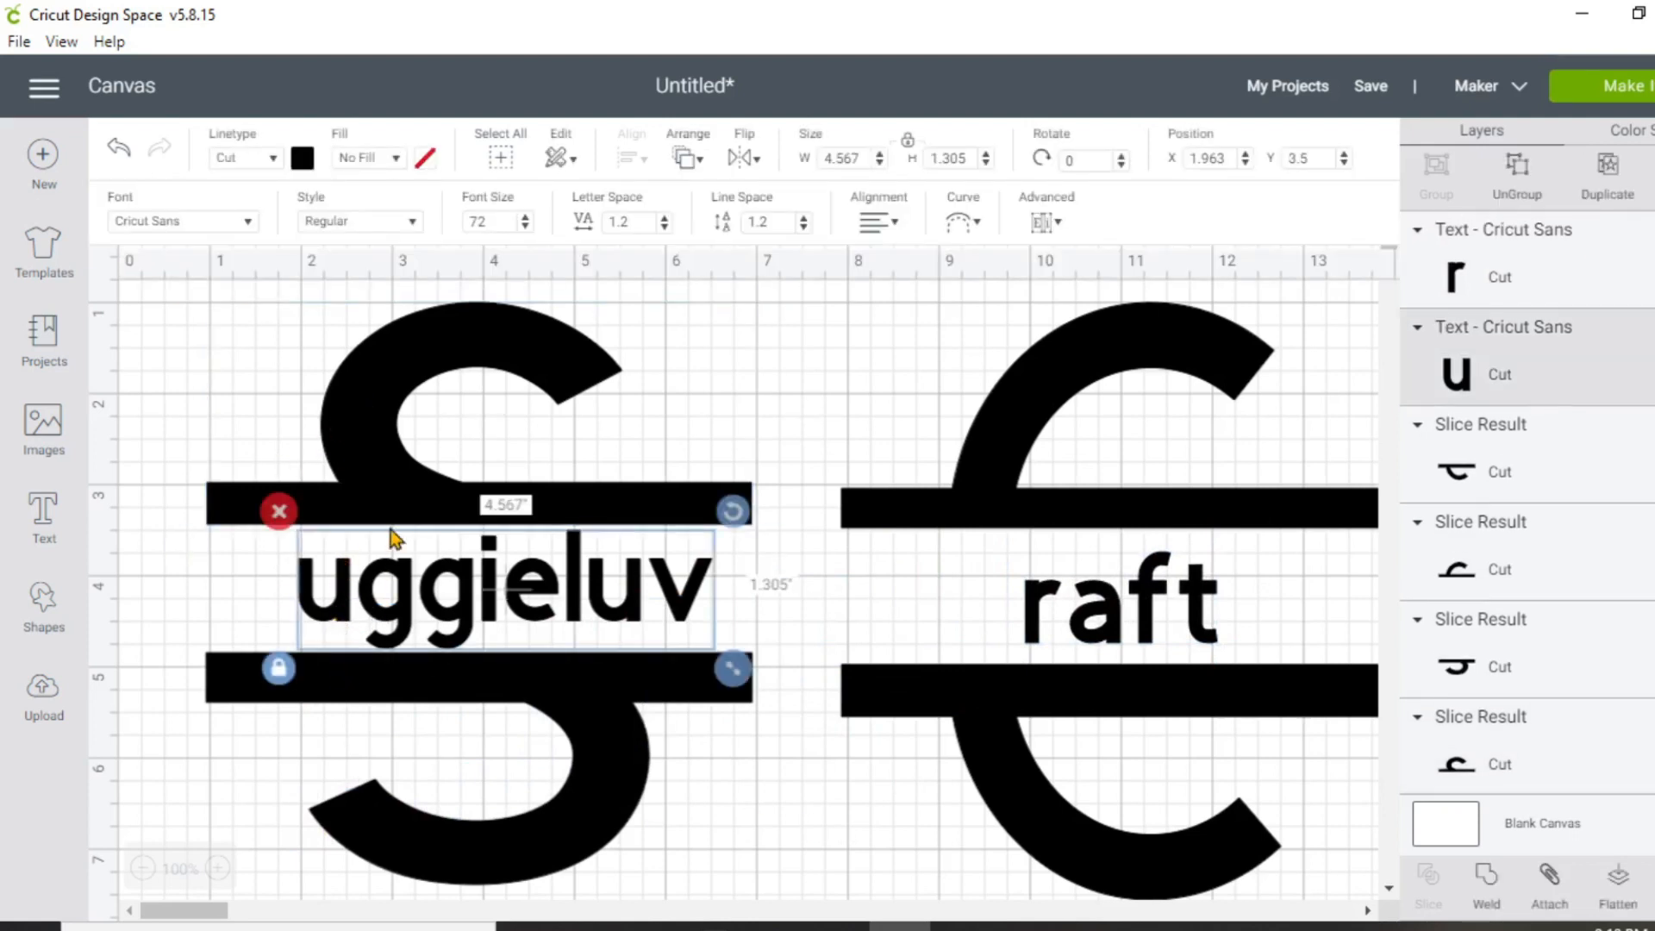
left_click(359, 428, "shift")
left_click(390, 852, "shift")
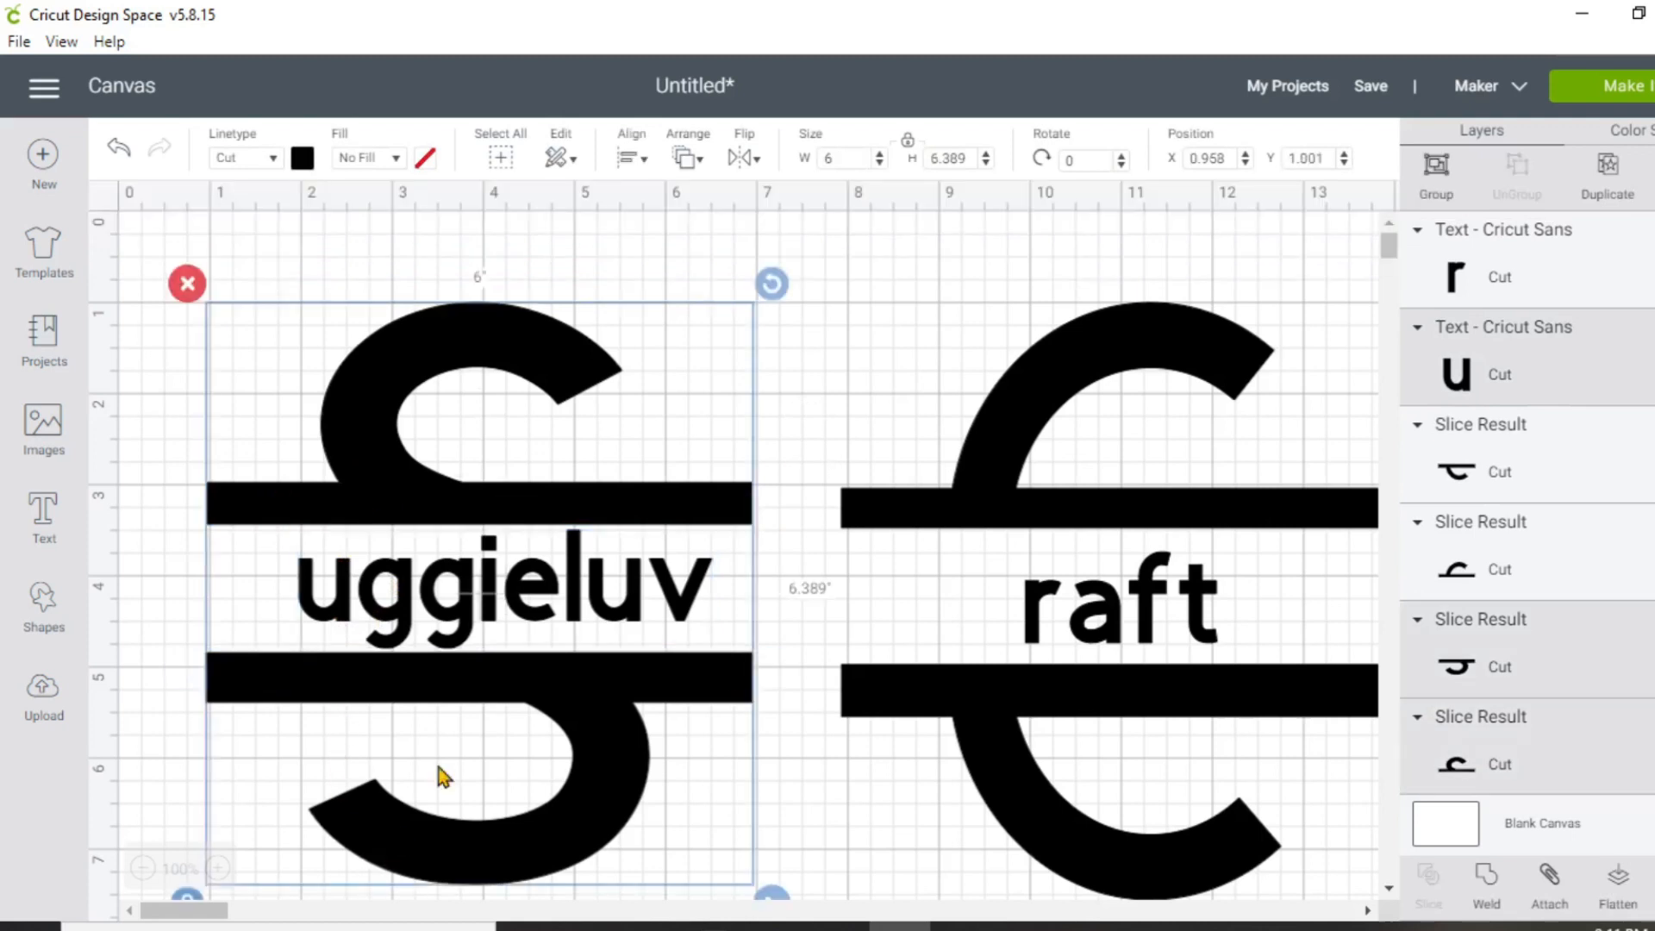
left_click(633, 158)
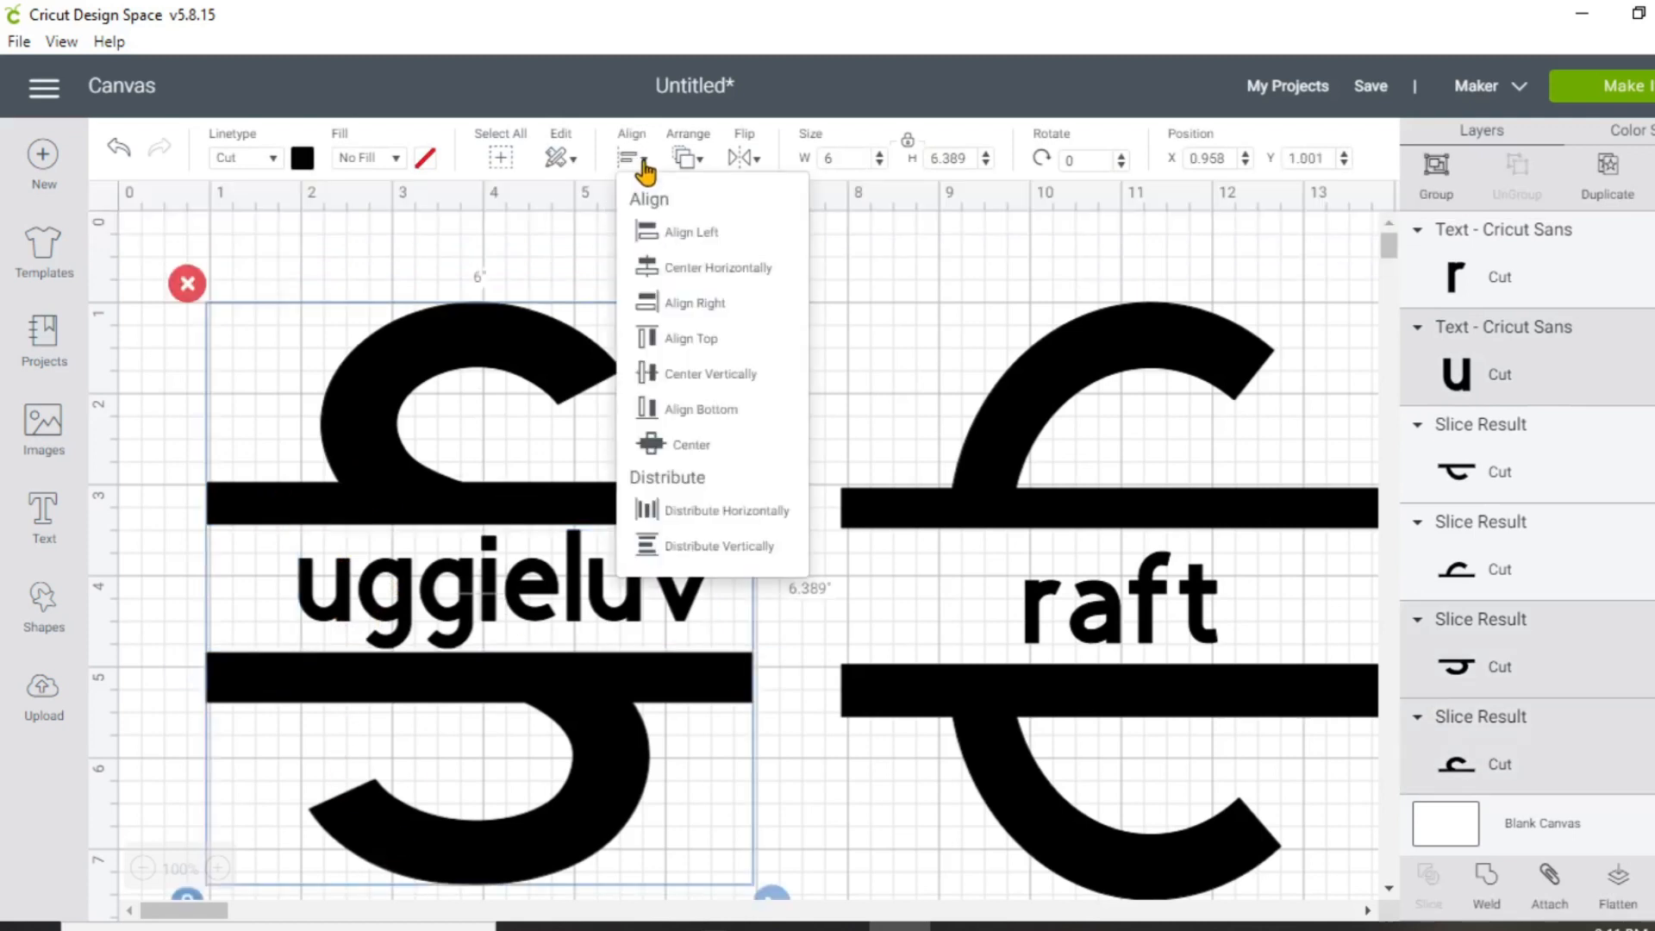
left_click(678, 267)
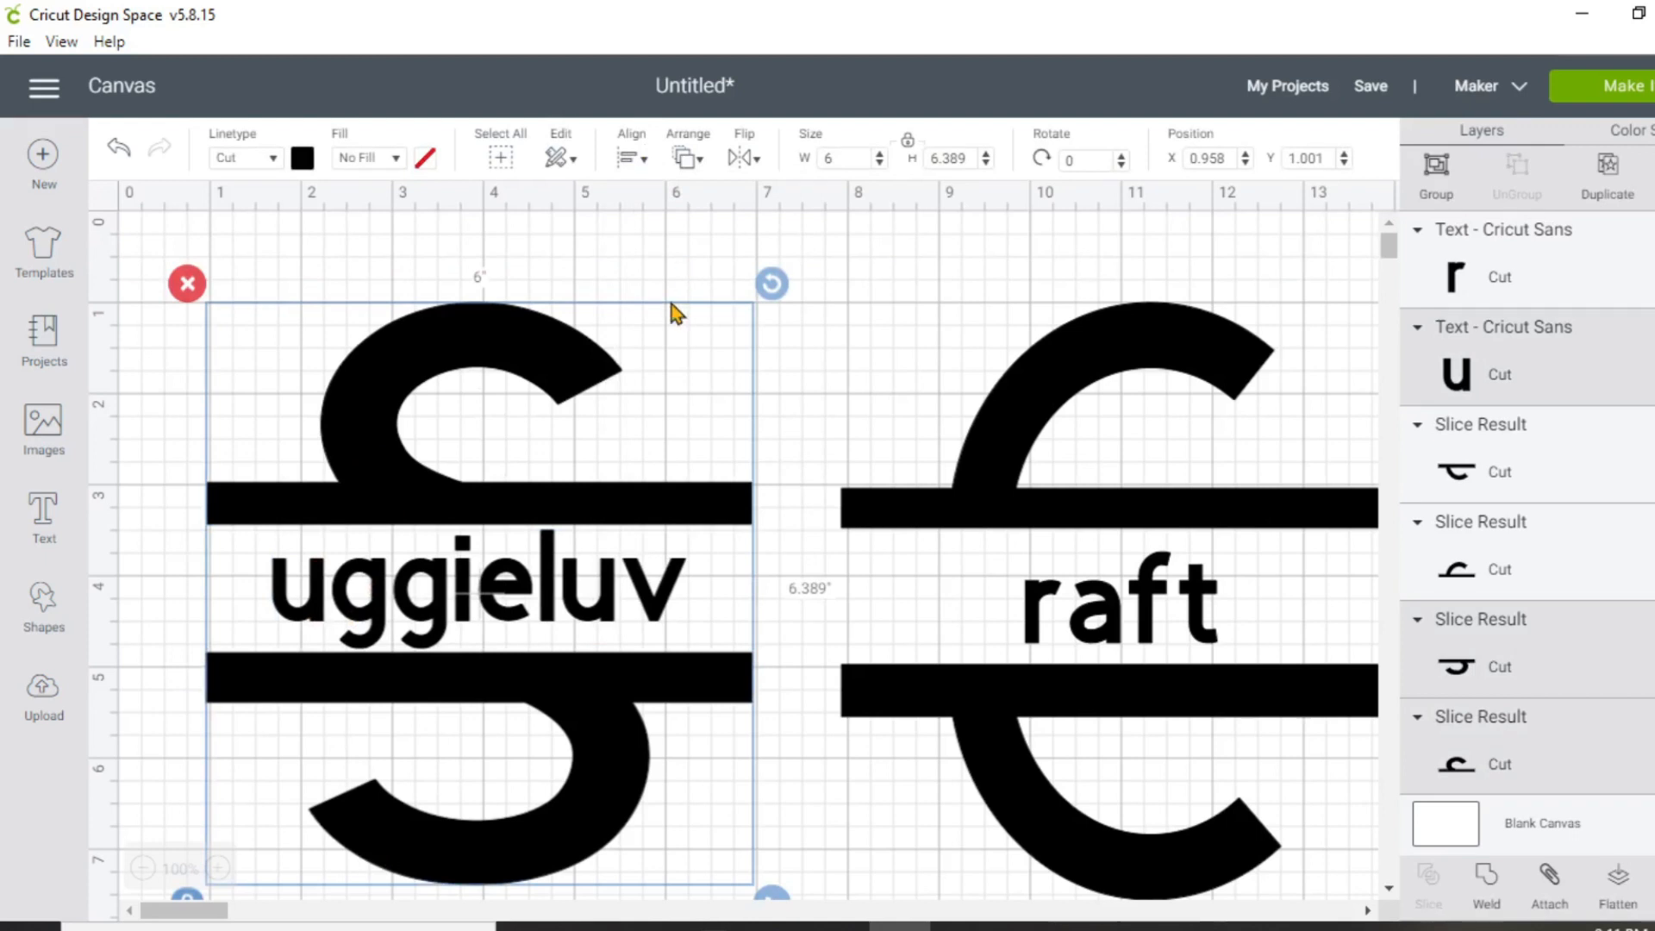
left_click(845, 798)
Step: Center the text "raft" horizontally with the upper and lower halves of the C
left_click(1204, 340)
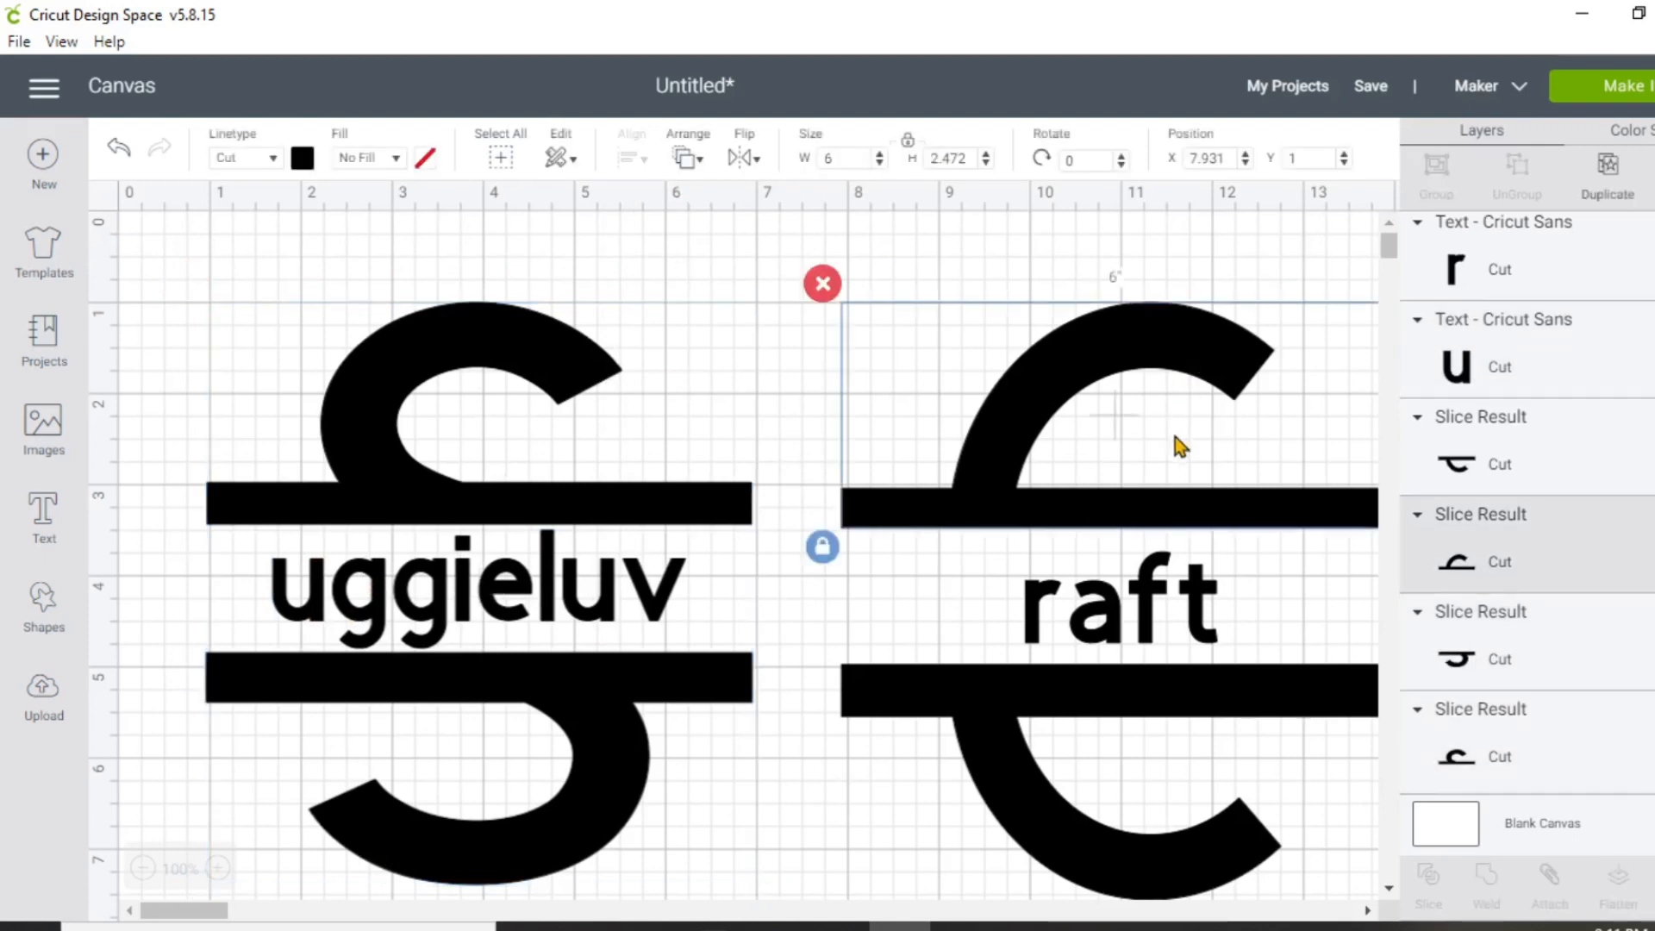
left_click(1107, 643, "shift")
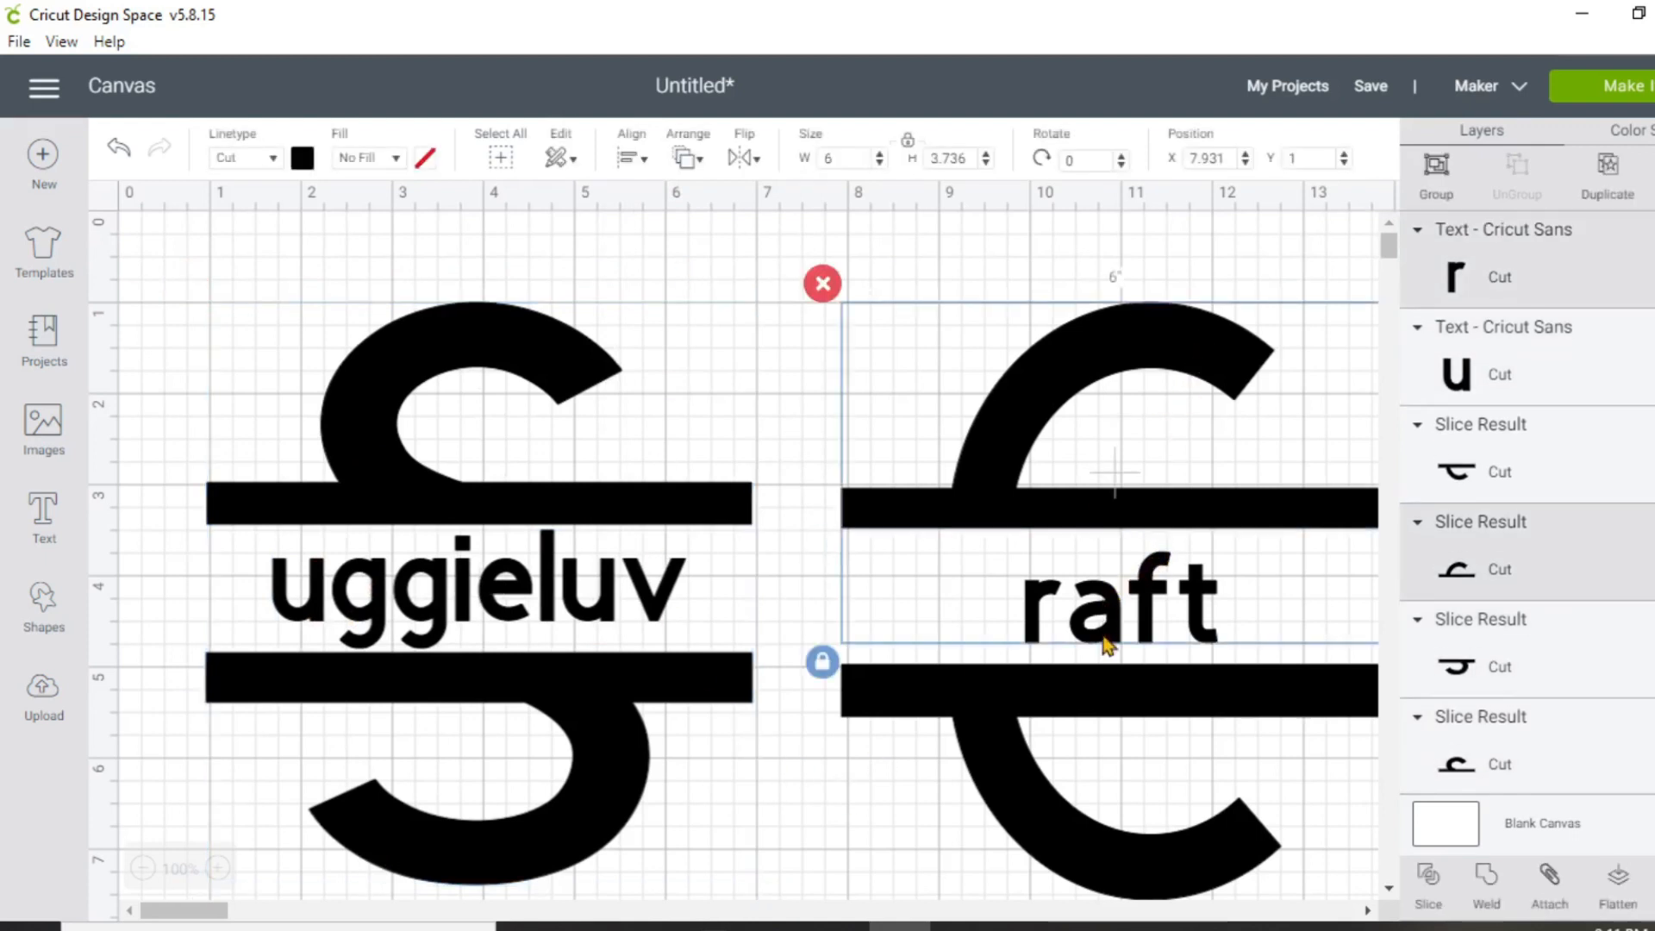
left_click(1047, 802, "shift")
left_click(630, 173)
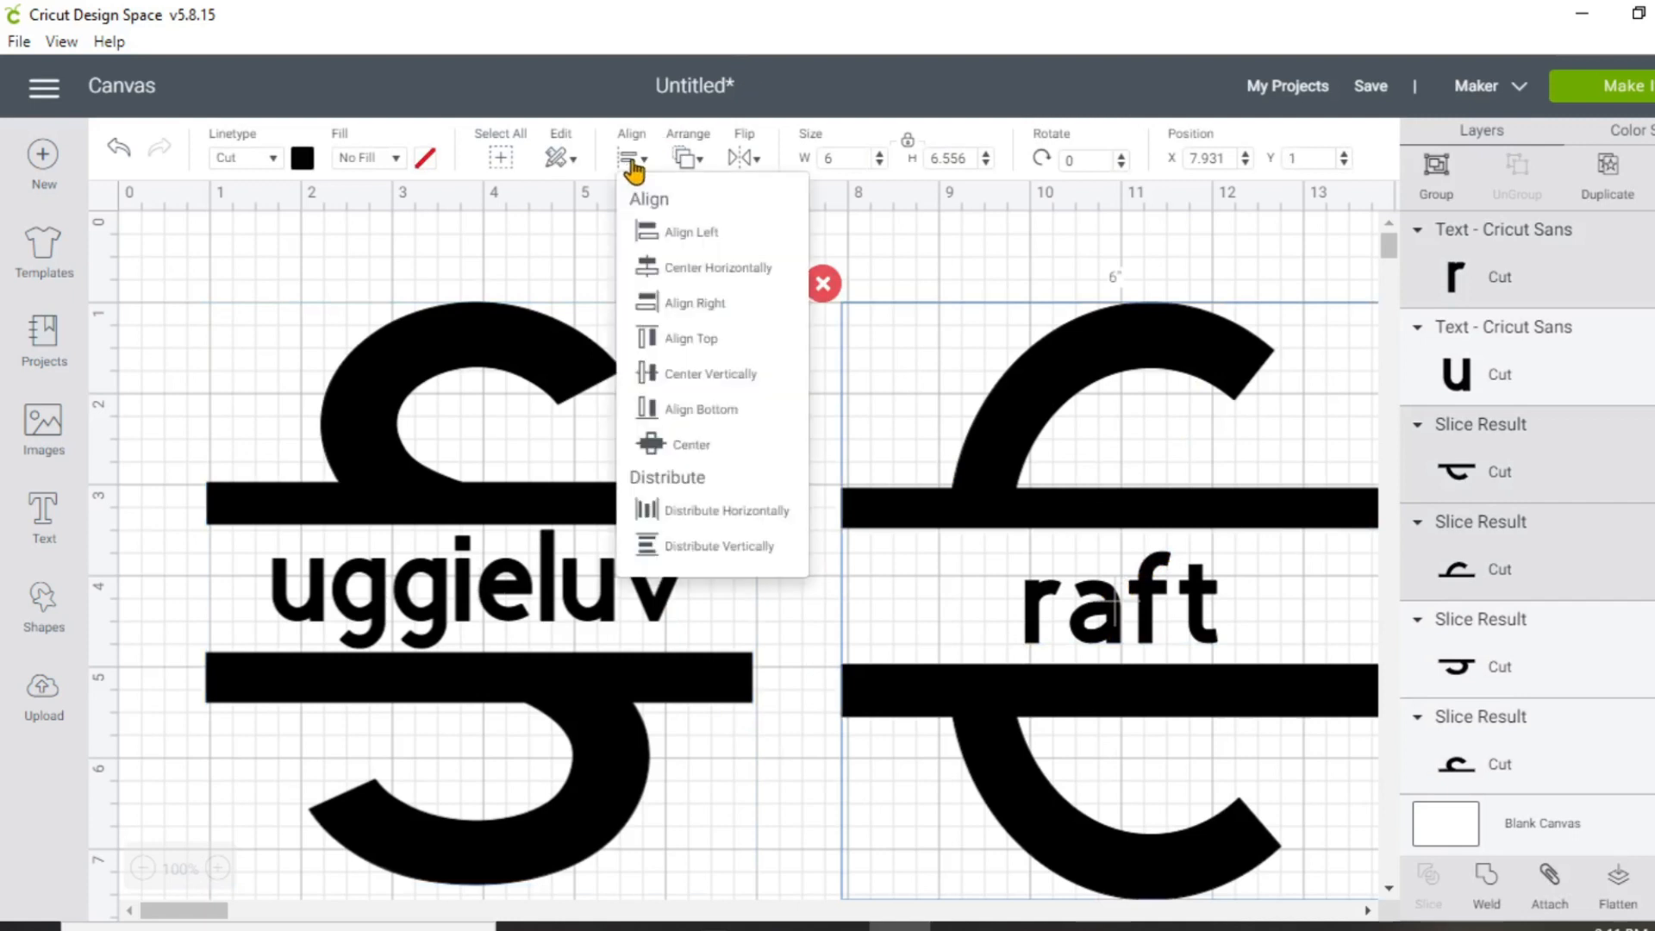
left_click(709, 269)
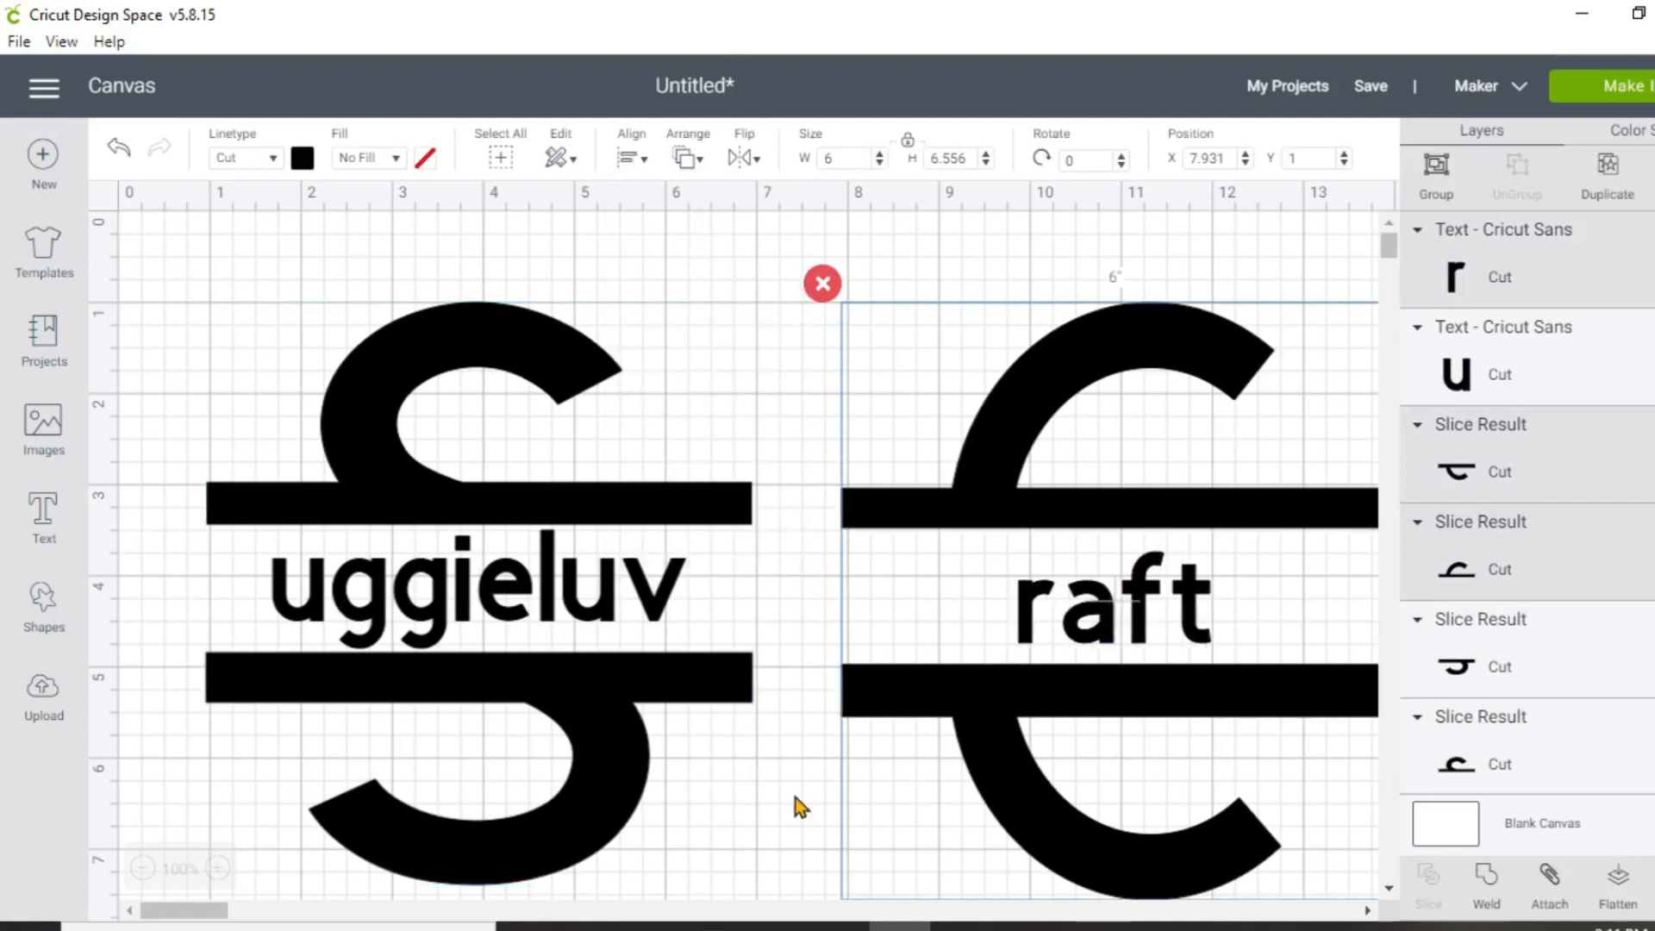
left_click(793, 816)
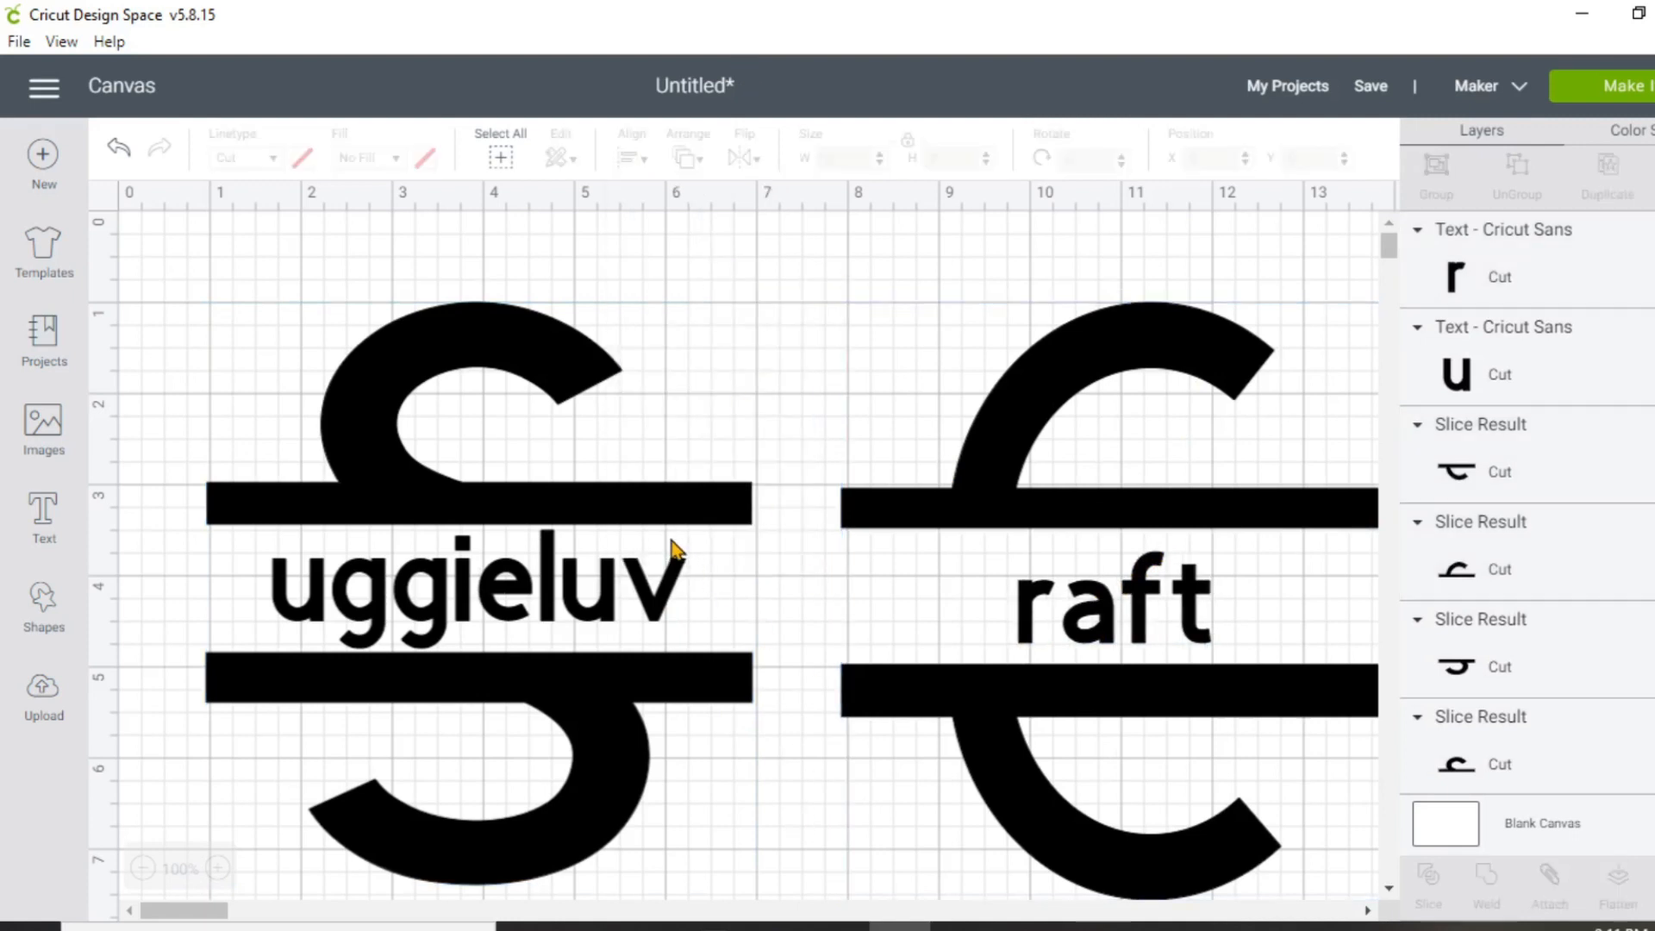
Step: Weld both halves of the S and the text "uggieluv" into one shape
left_click(432, 471)
left_click(448, 640, "shift")
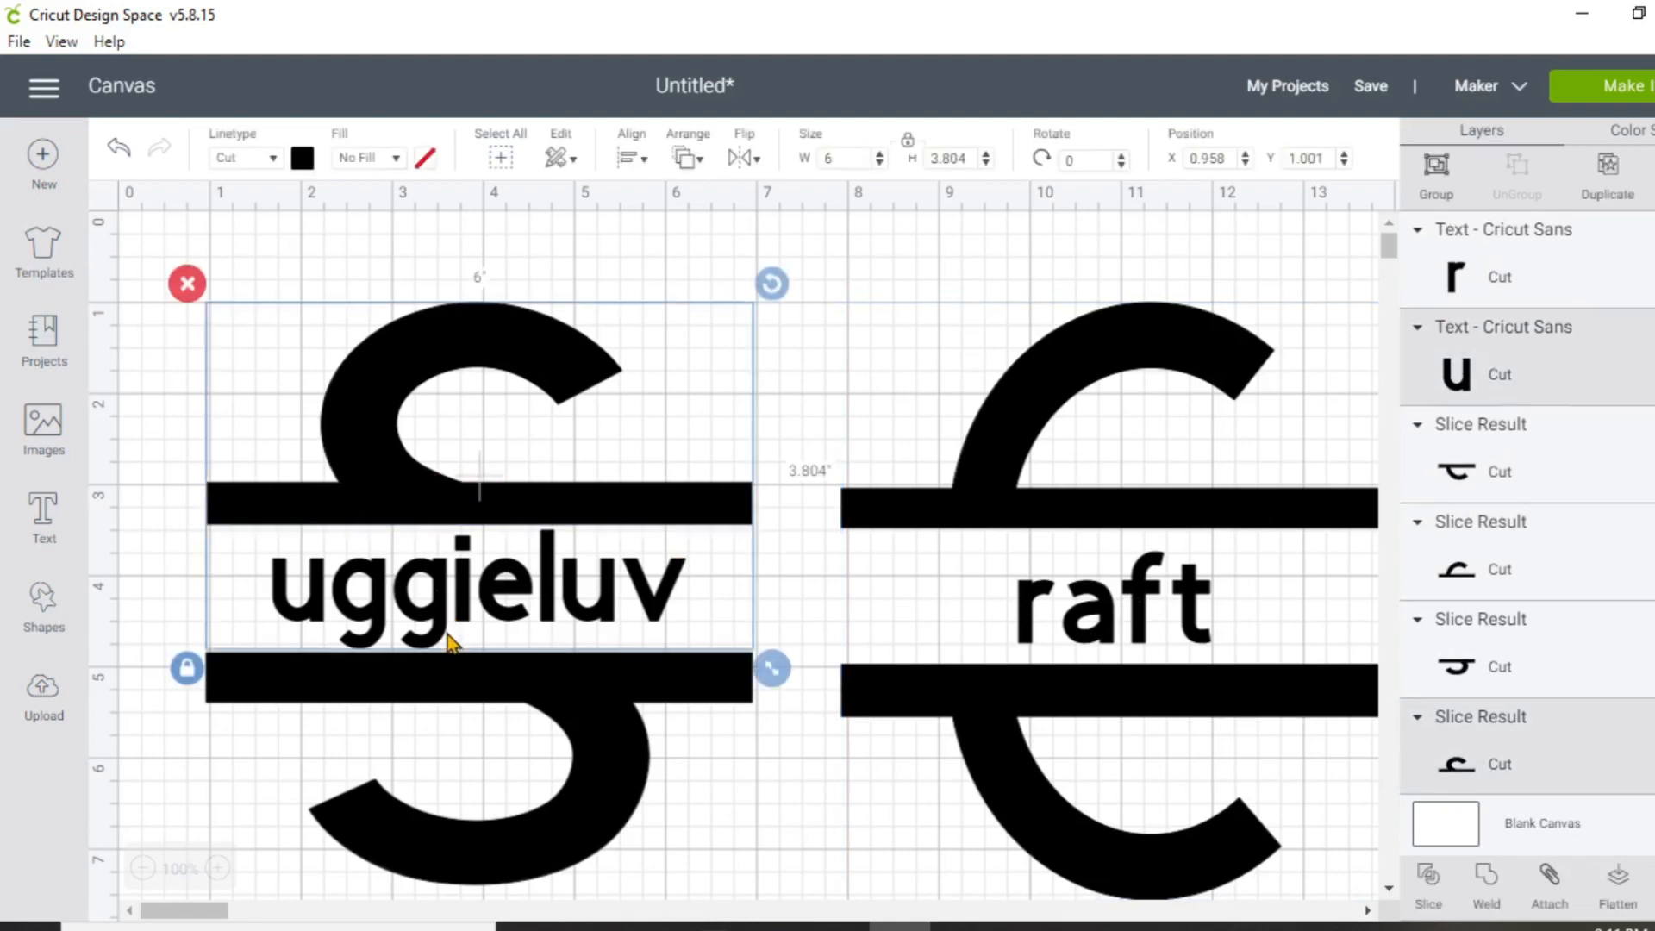
left_click(457, 694, "shift")
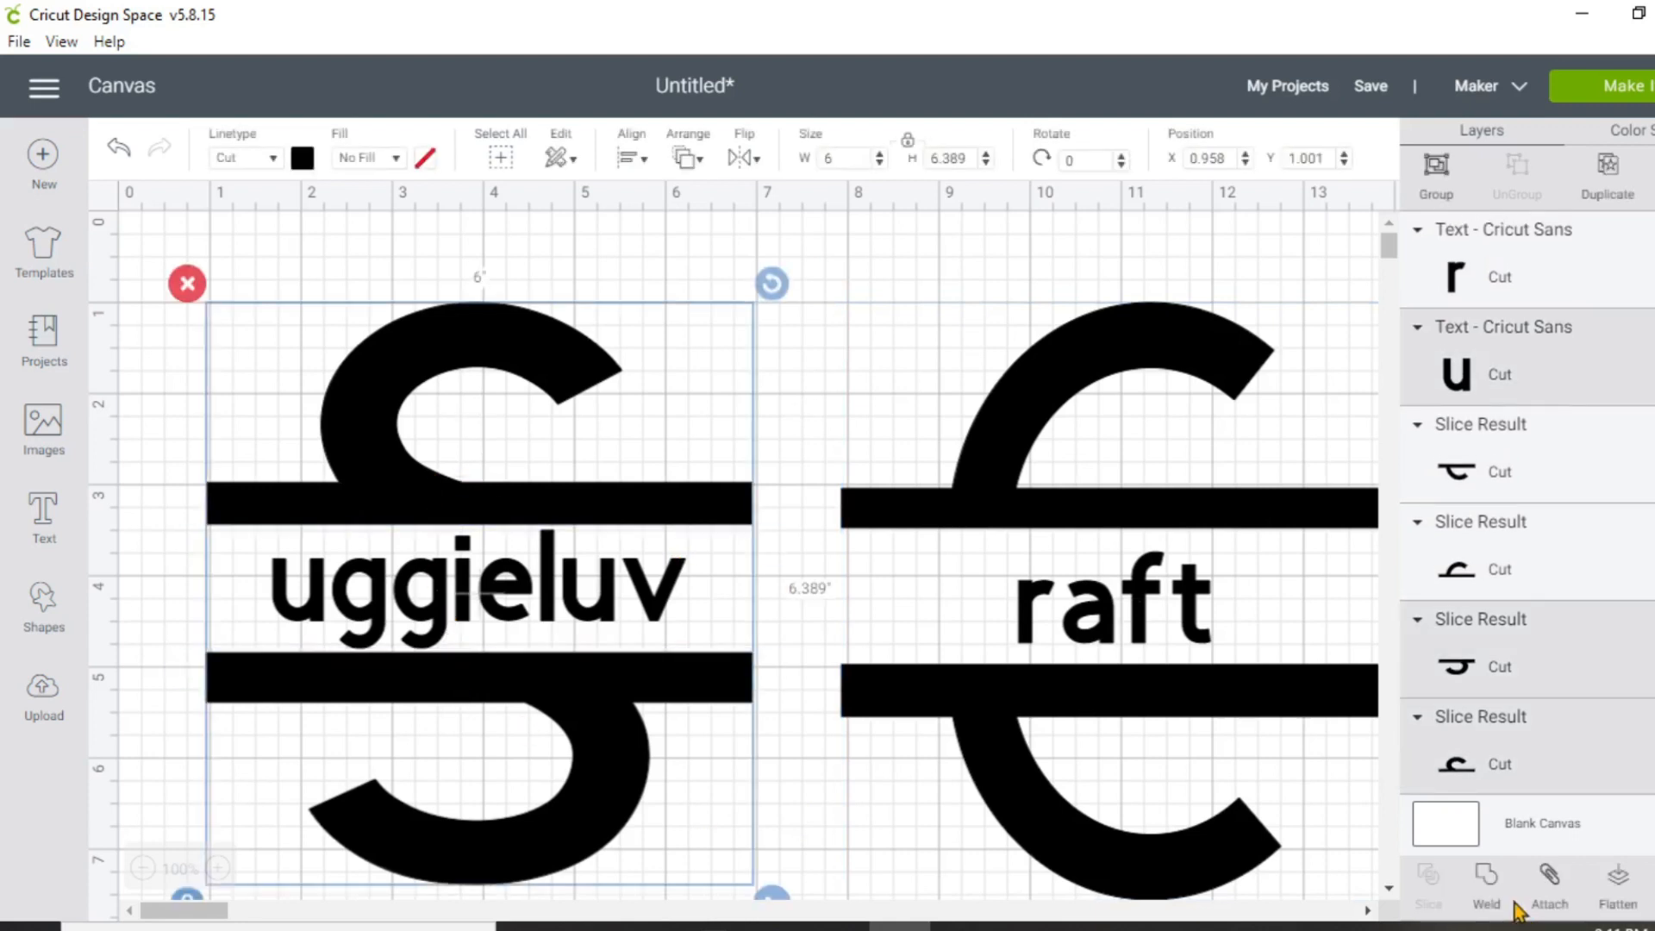
left_click(1484, 876)
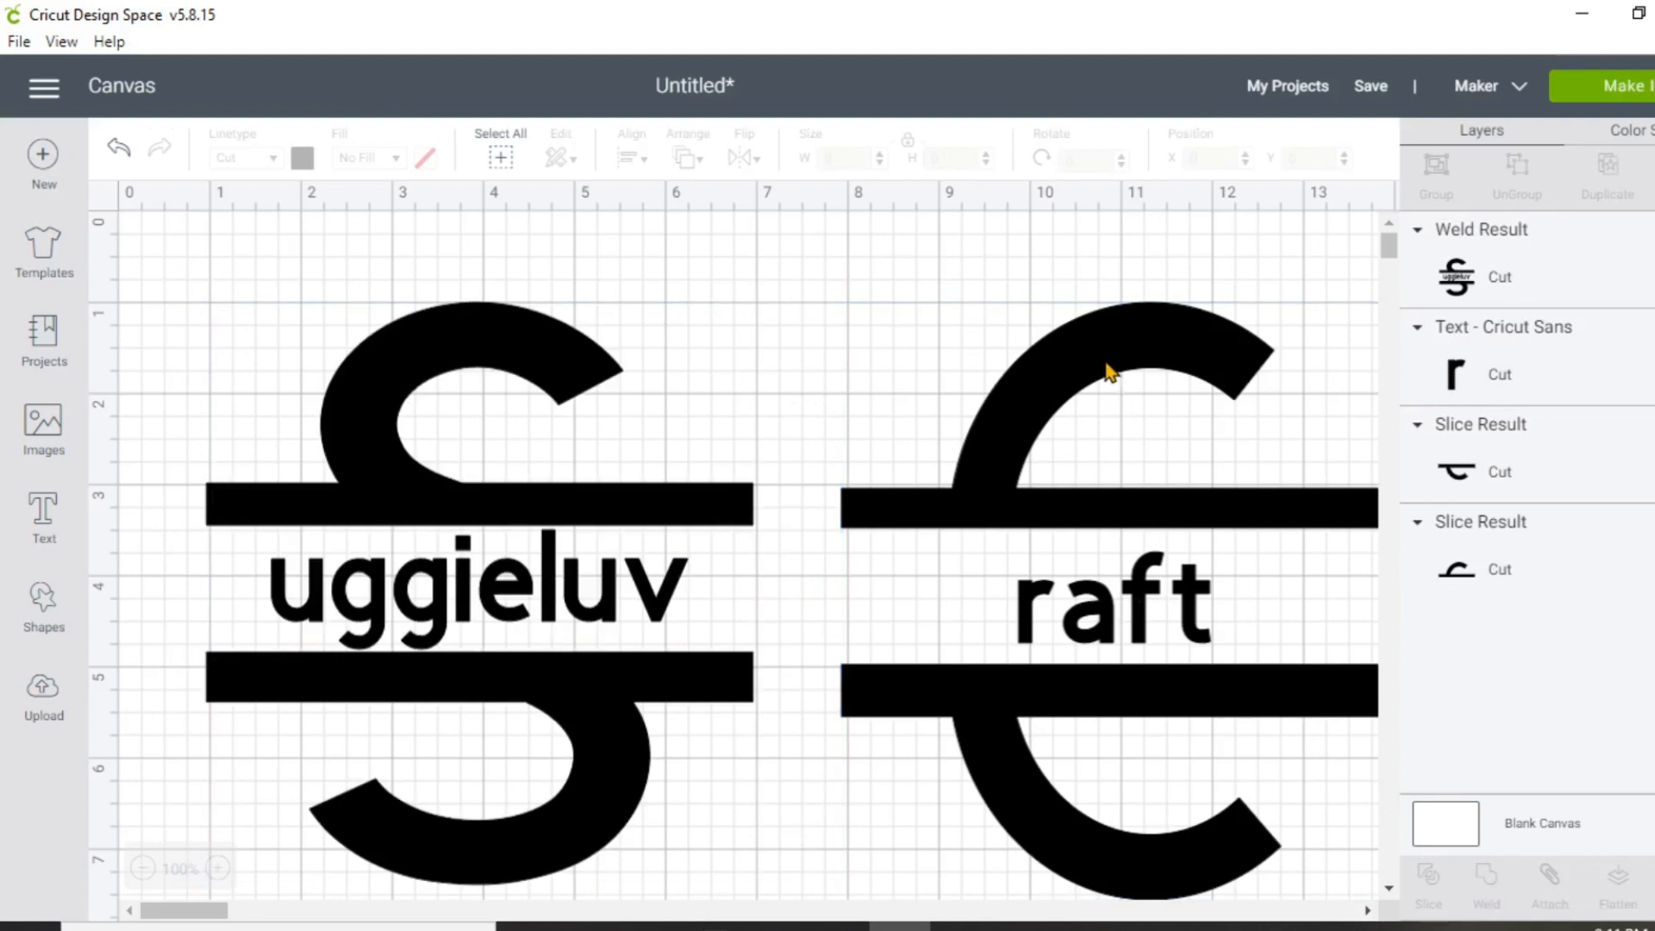
Step: Weld both halves of the C and the text "raft" into one shape
left_click(1110, 372)
left_click(1072, 621)
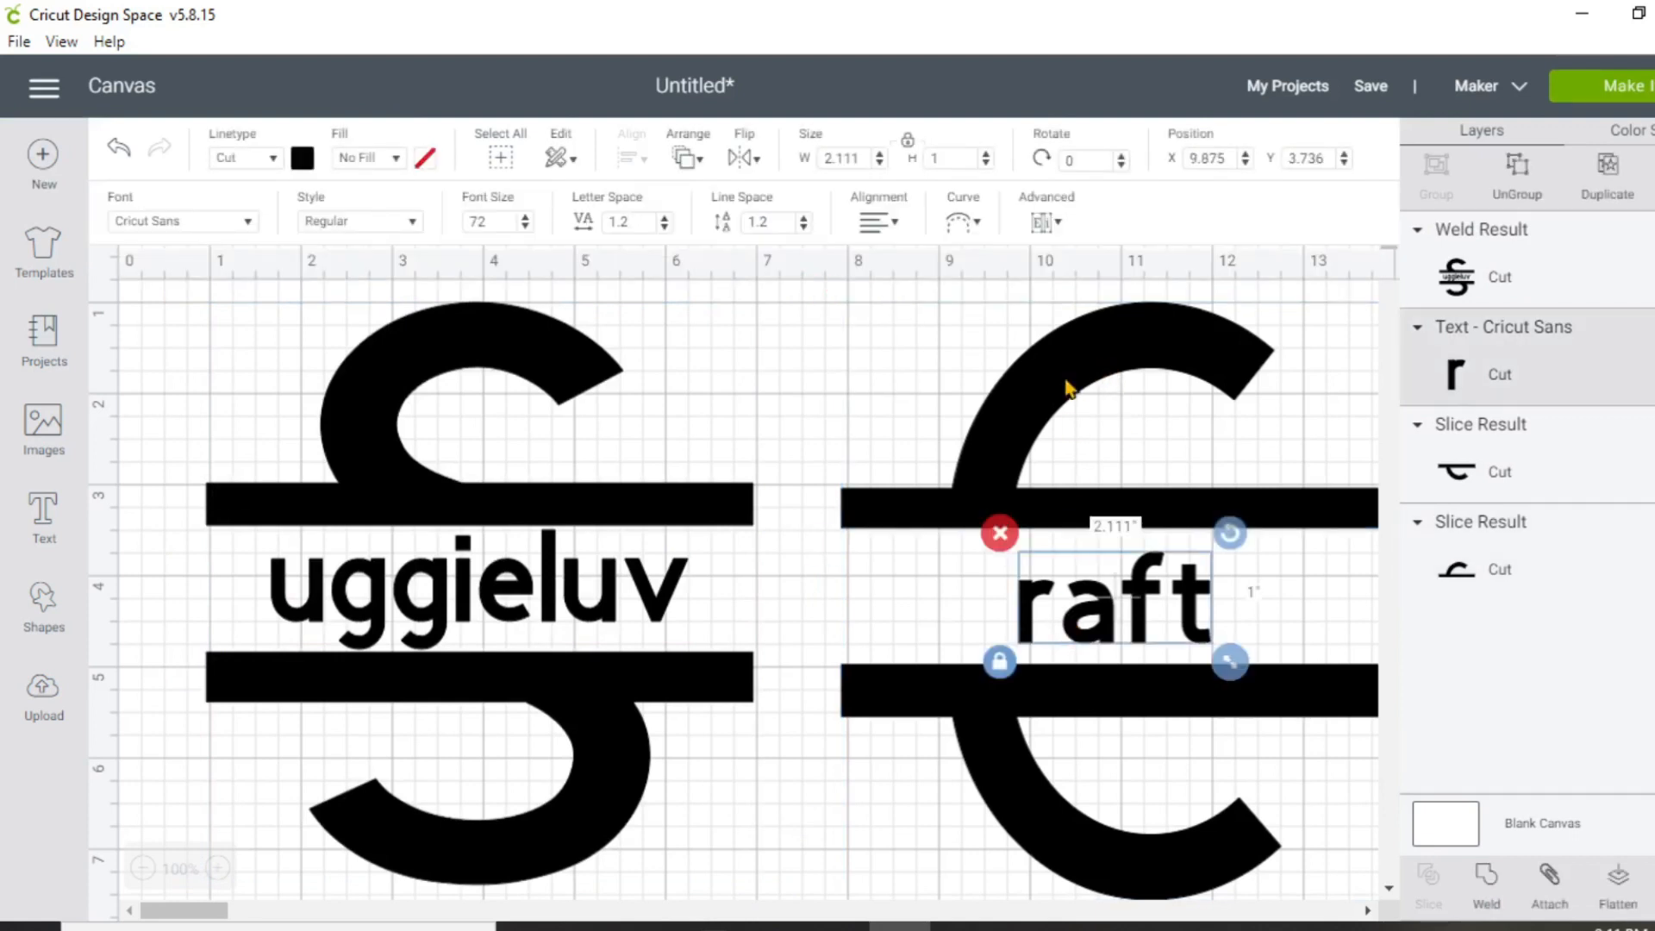
left_click(1066, 346)
left_click(1053, 593, "shift")
left_click(1041, 723, "shift")
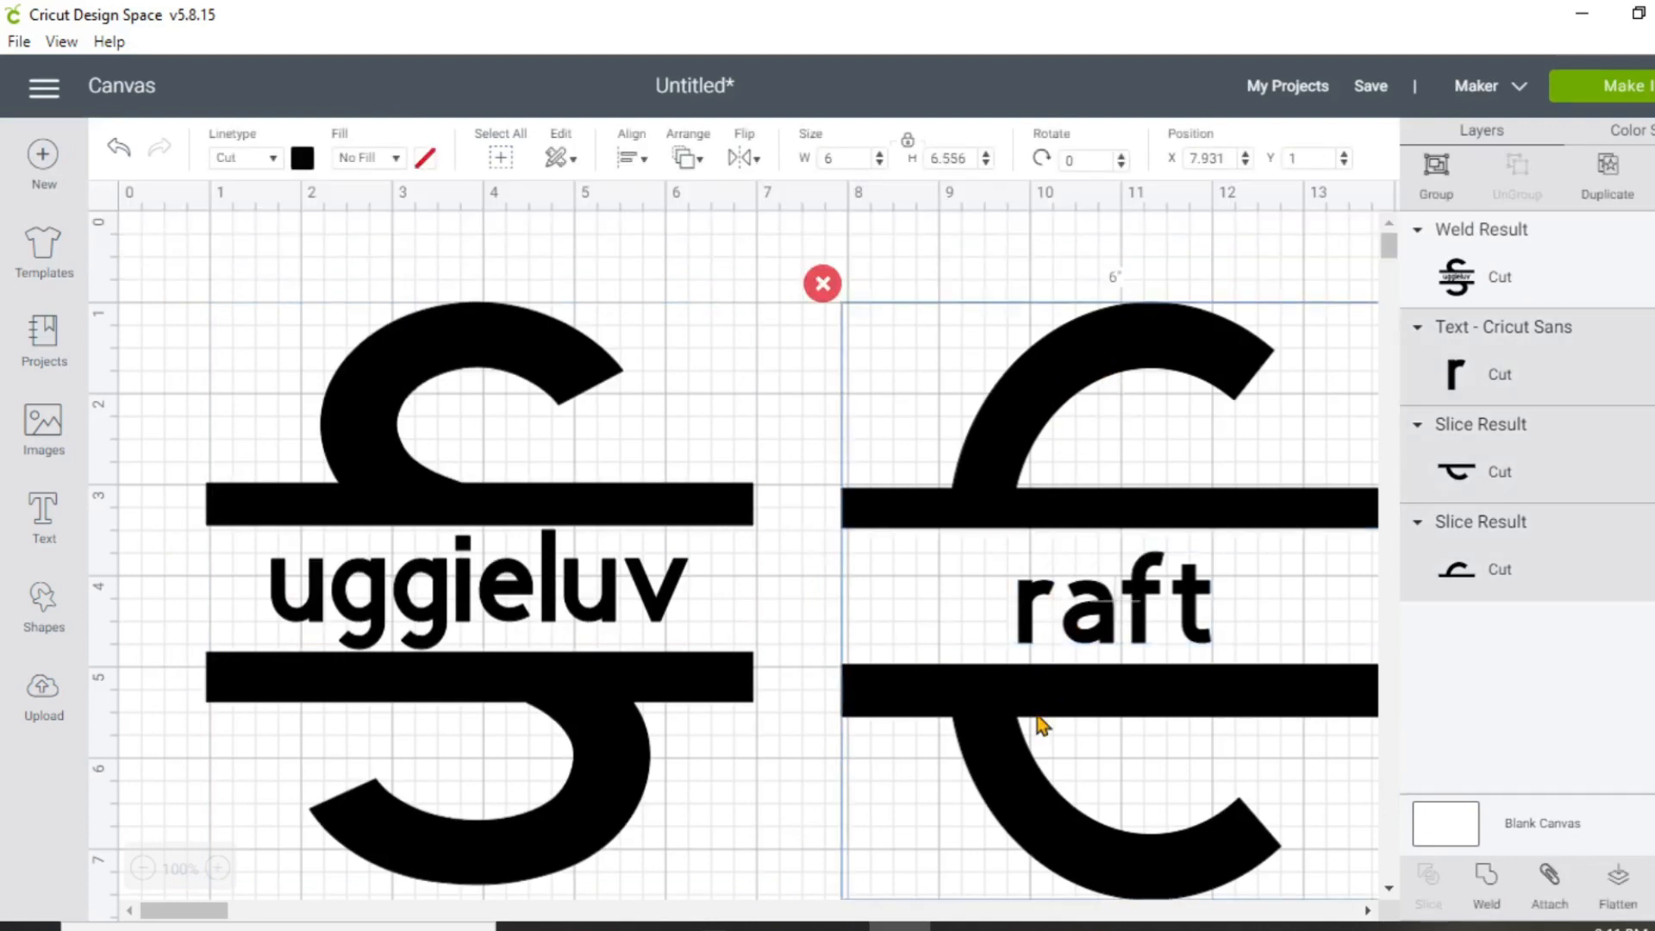
left_click(1489, 881)
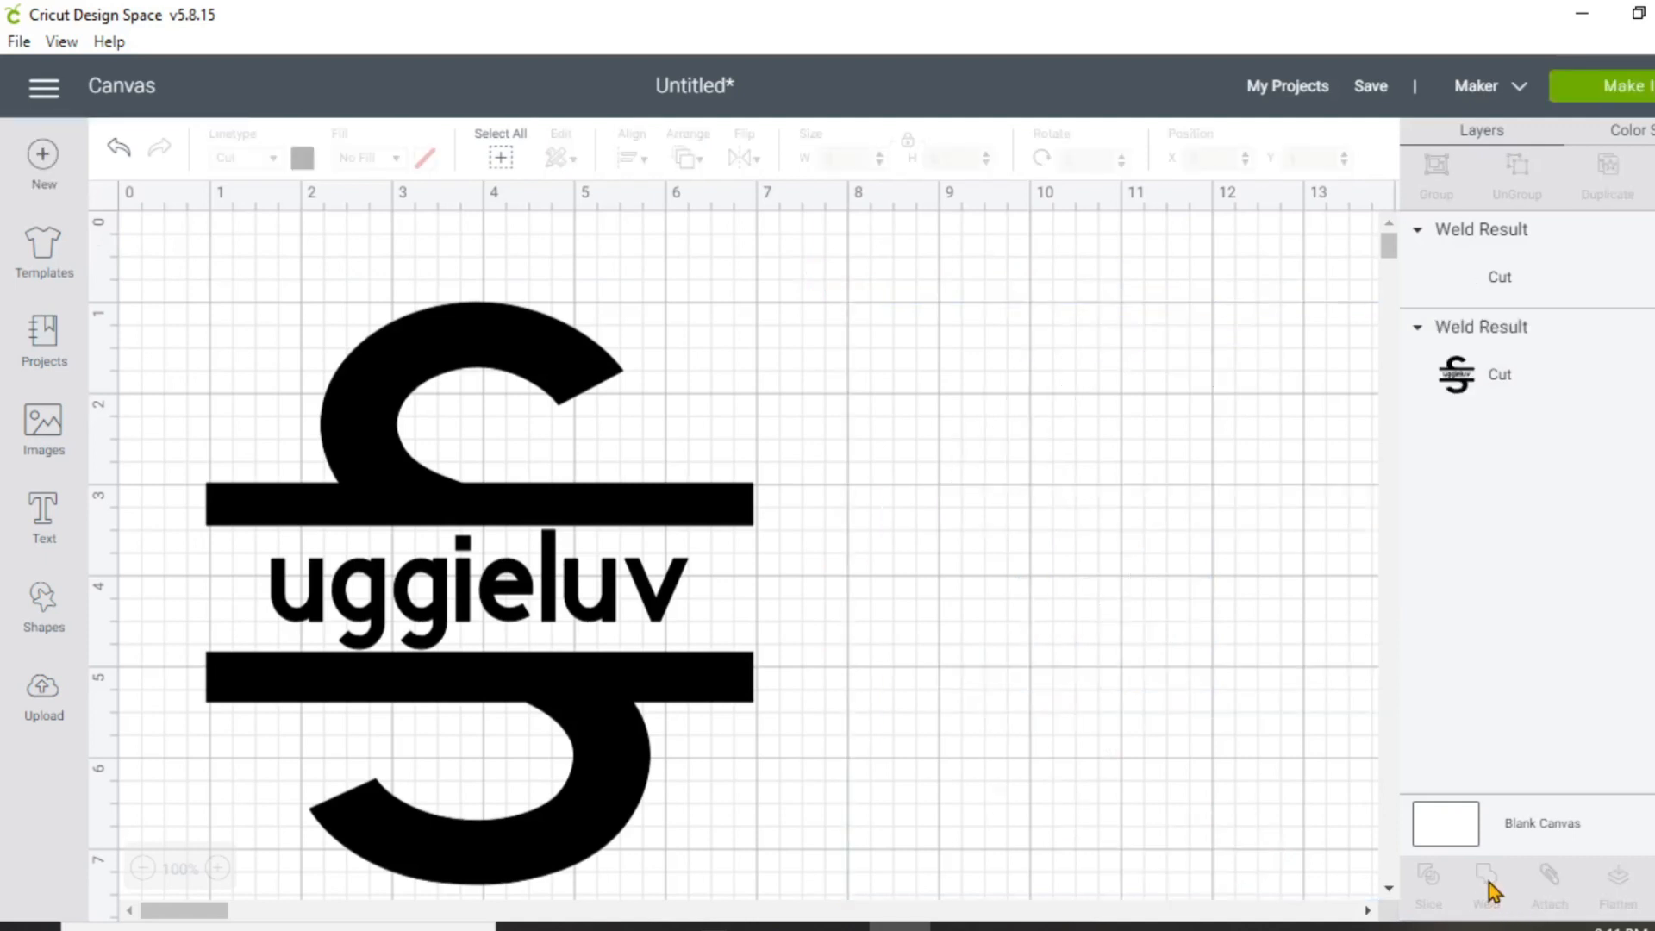
Step: Move the welded S design to about X 0.76, Y 0.68 and the welded C design to about X 7.57, Y 0.75
mouse_move(410, 397)
left_mouse_down()
mouse_move(369, 373)
mouse_move(393, 368)
left_mouse_up()
left_click_drag(998, 543, 965, 522)
Step: Change the material color of both the welded S and C designs to dark red
left_click(557, 458)
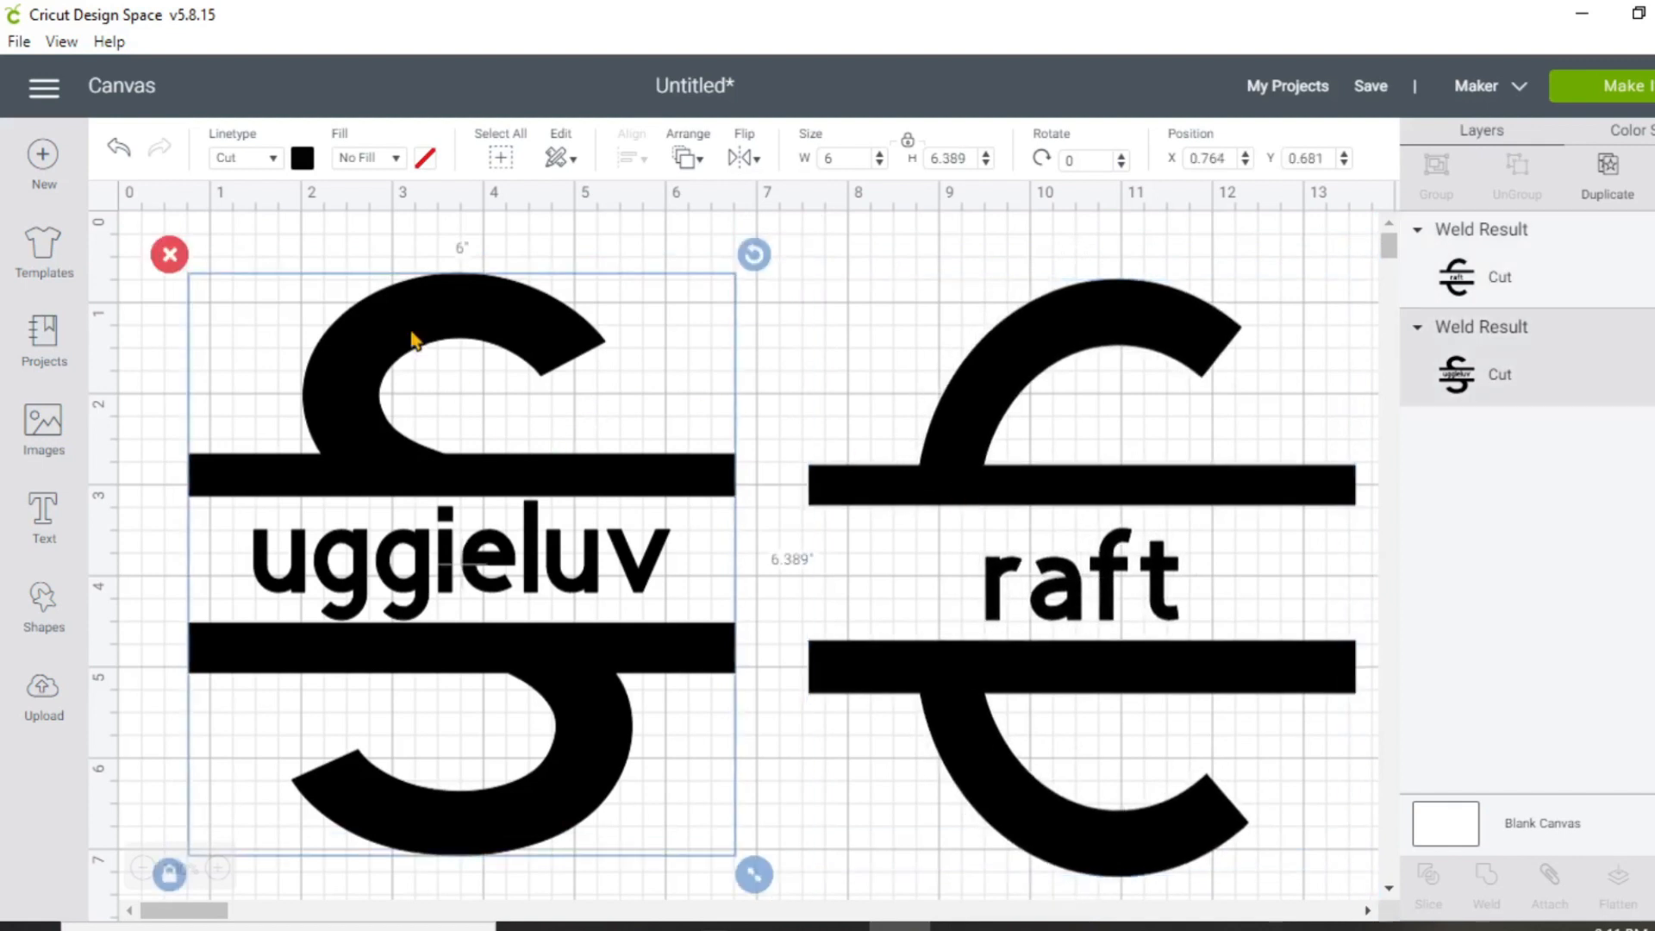
left_click(302, 159)
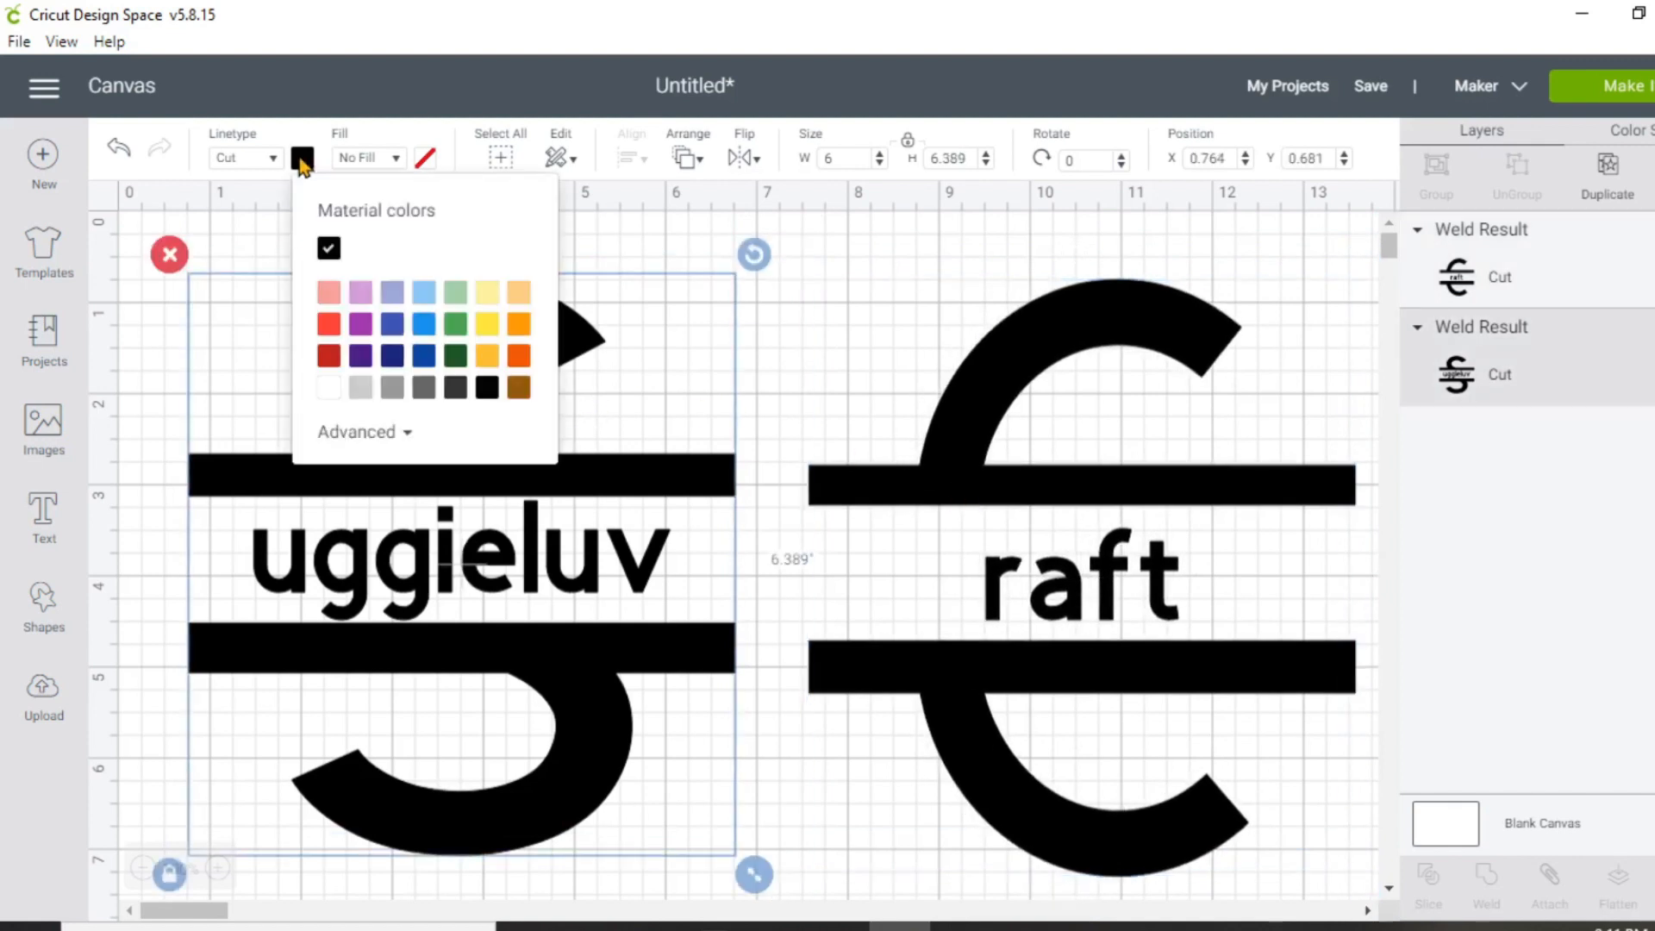
left_click(330, 357)
left_click(990, 680)
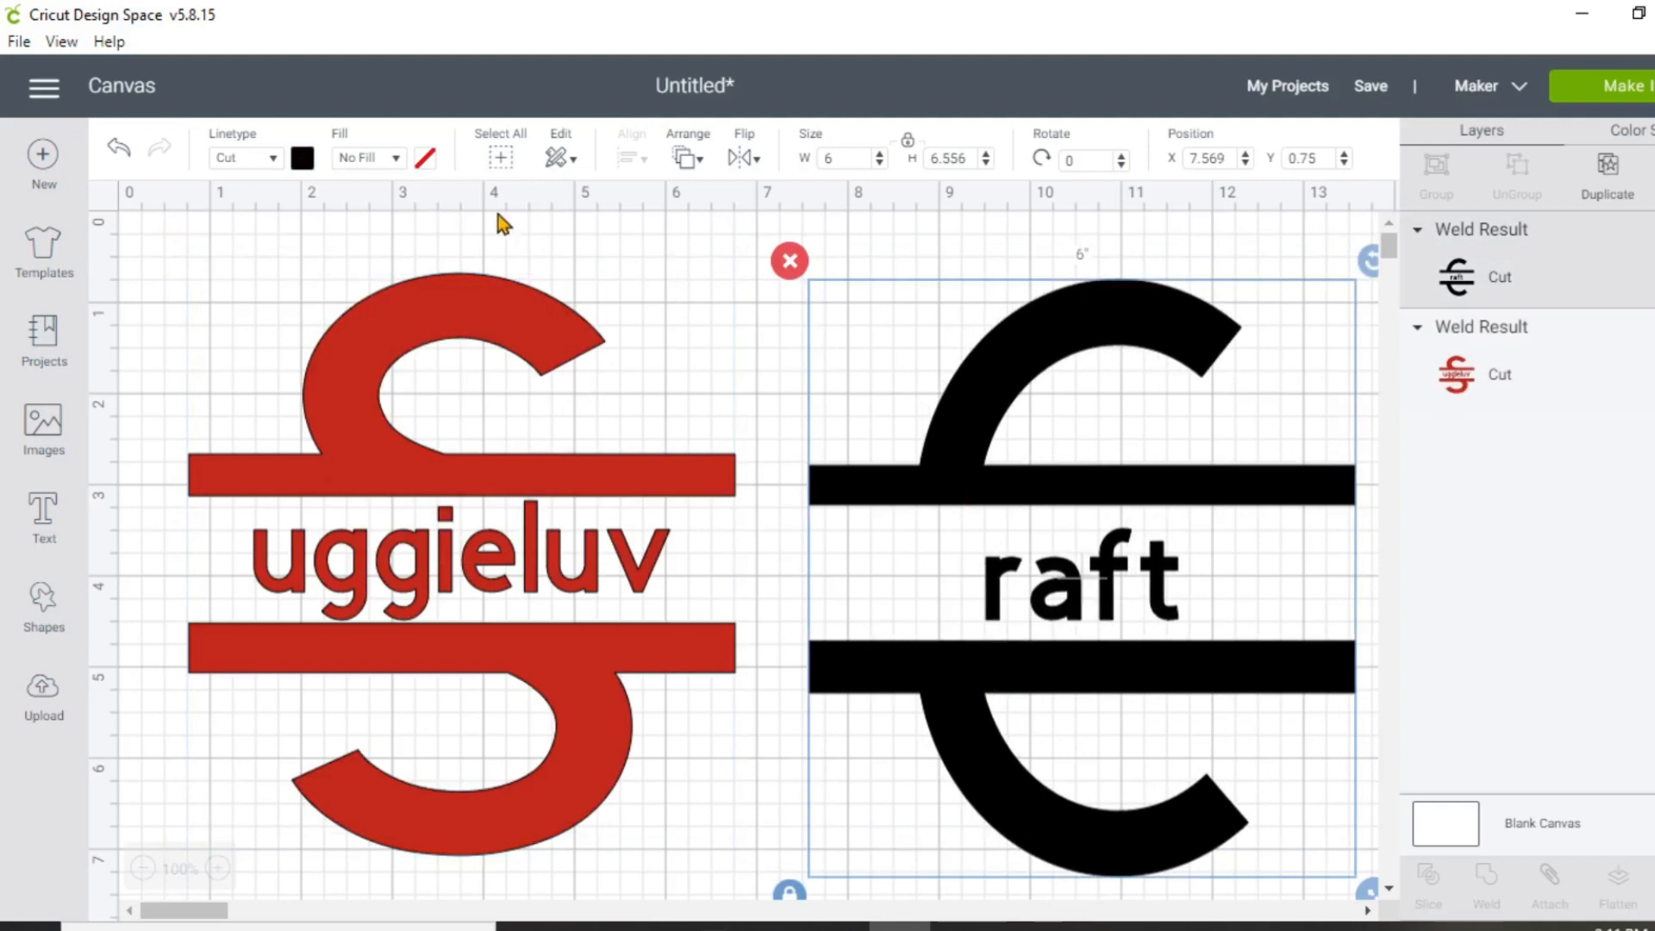
left_click(301, 159)
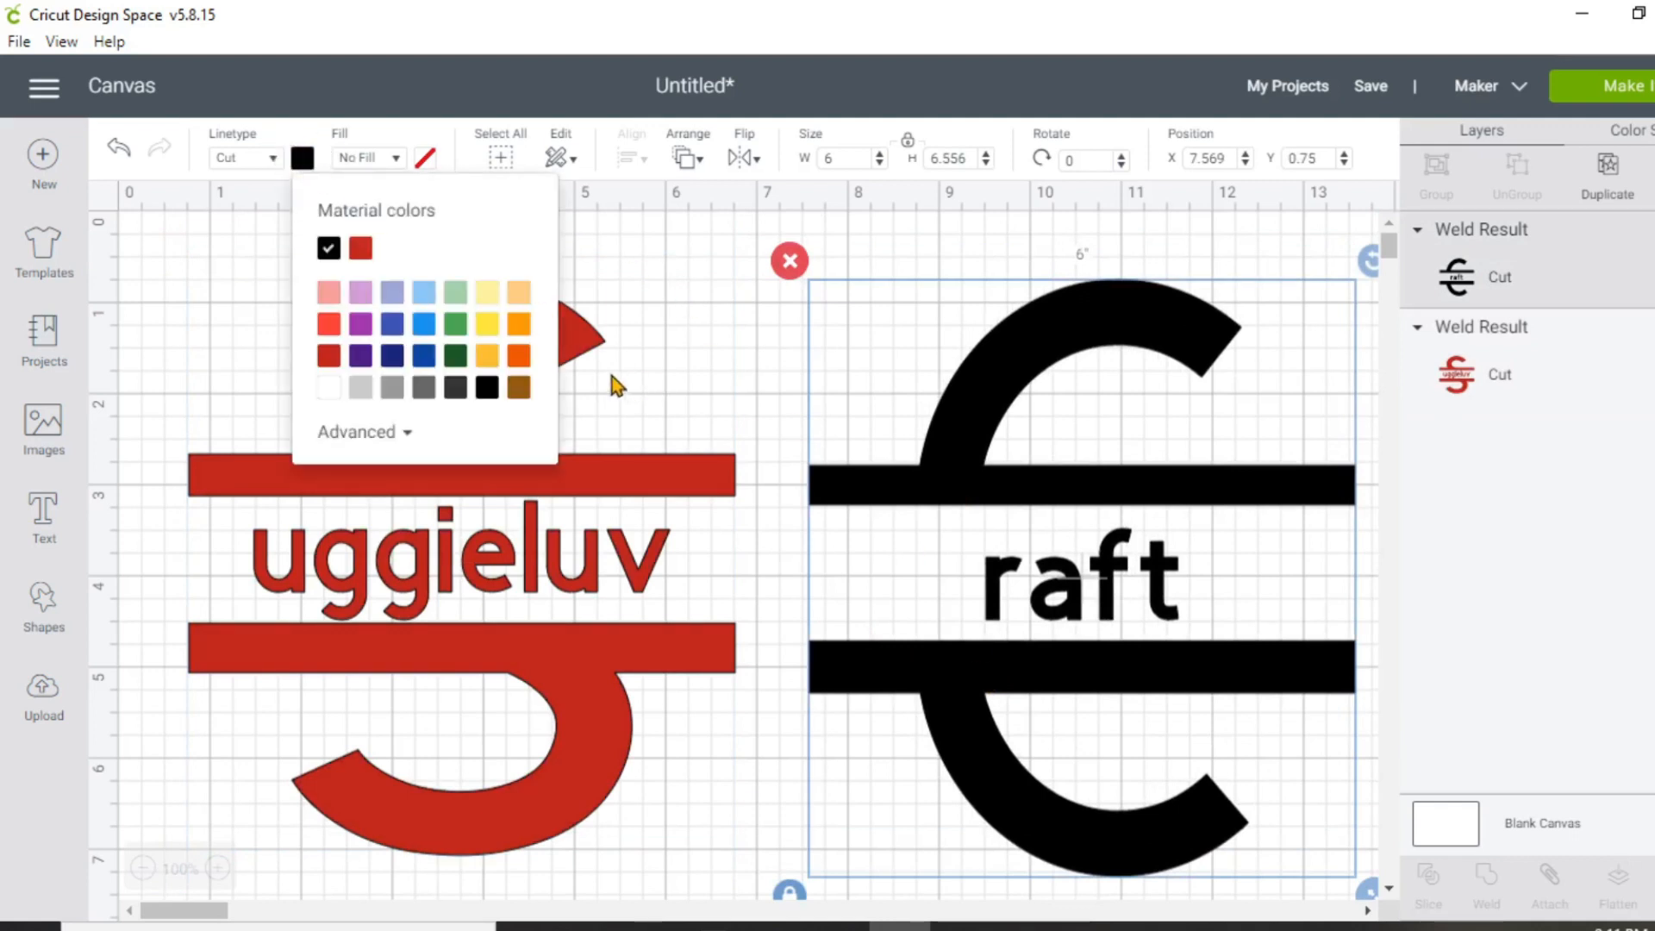
left_click(329, 355)
left_click(660, 345)
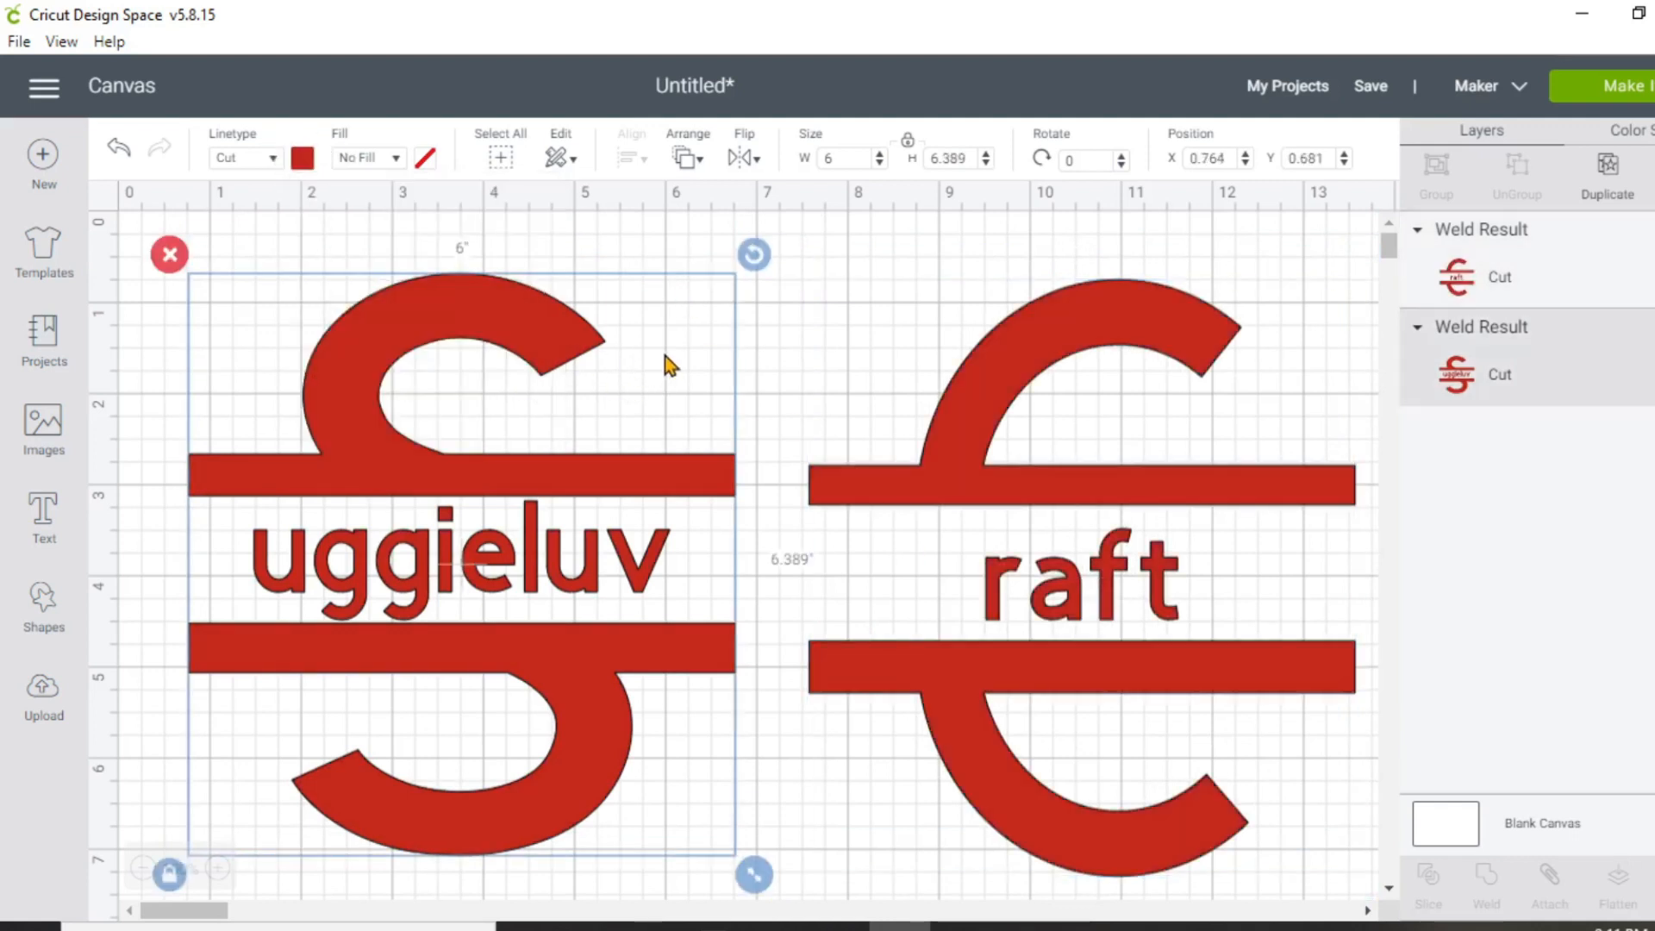
left_click(851, 318)
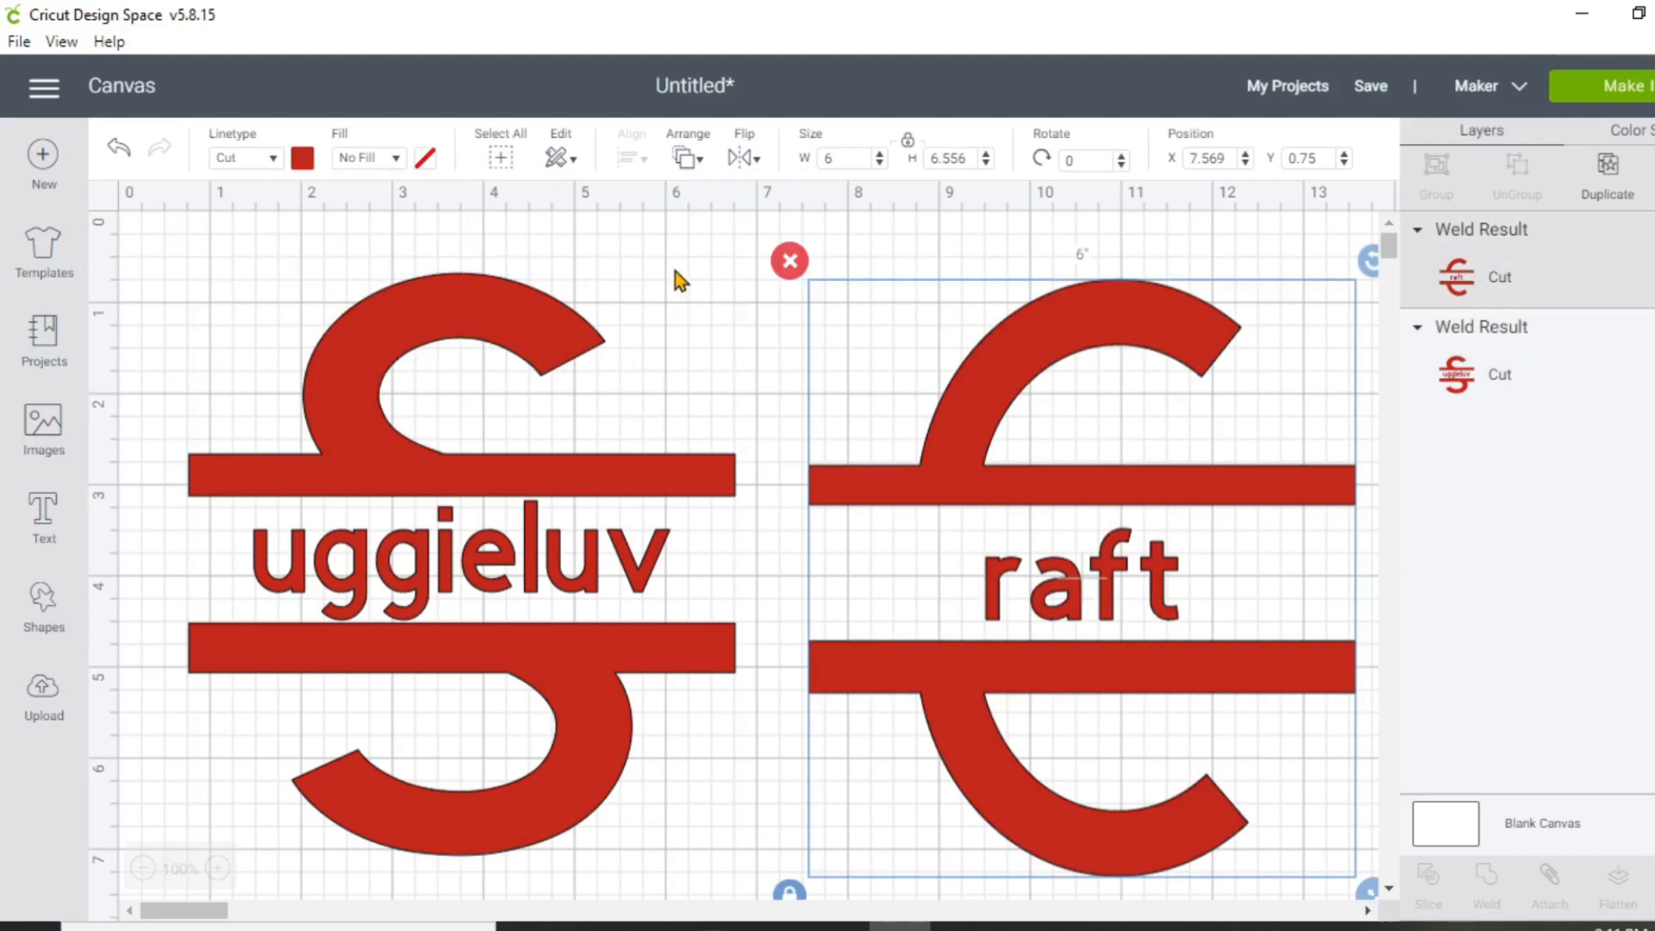